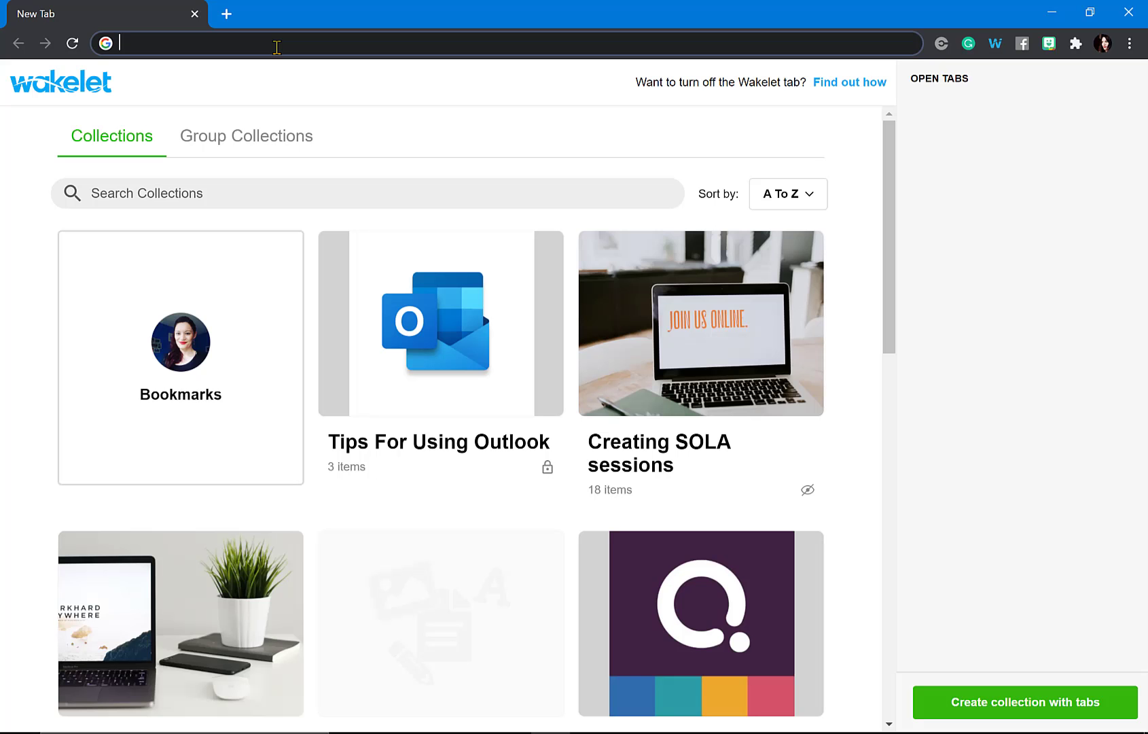
# Load the cognify.app homepage in Chrome from the 'co' address-bar suggestion.
pyautogui.write('cognify.app')
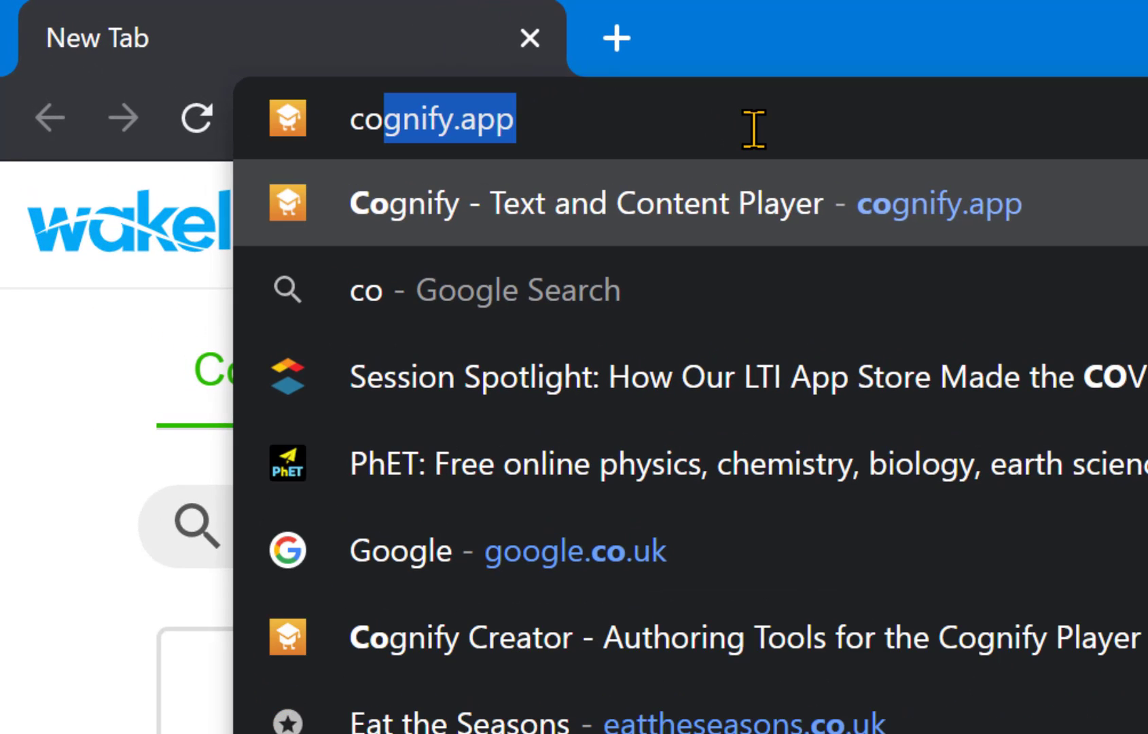
pyautogui.press('Return')
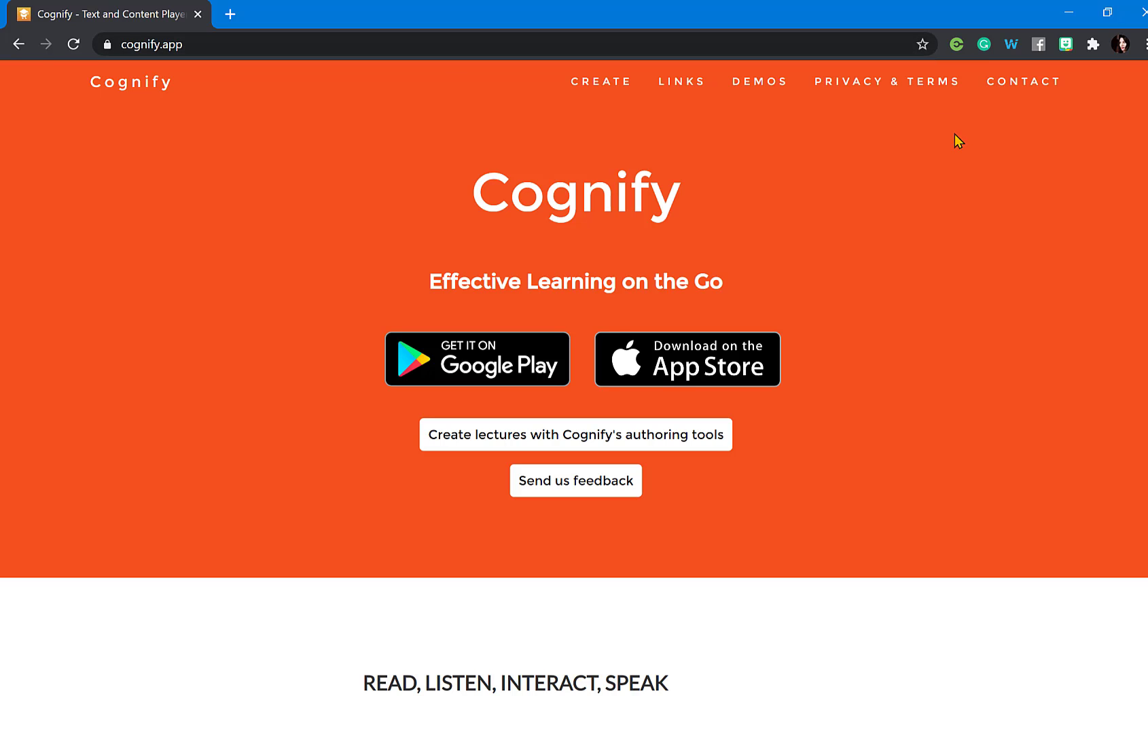
pyautogui.scroll(-10, 574, 418)
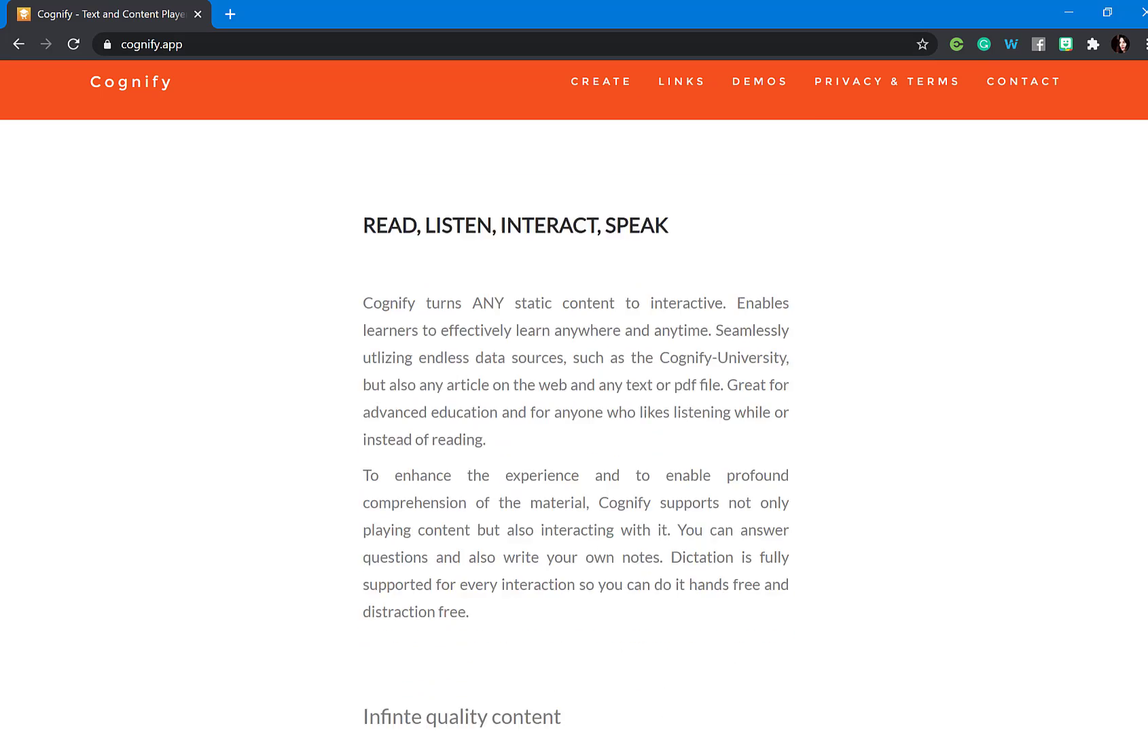
pyautogui.scroll(10, 574, 418)
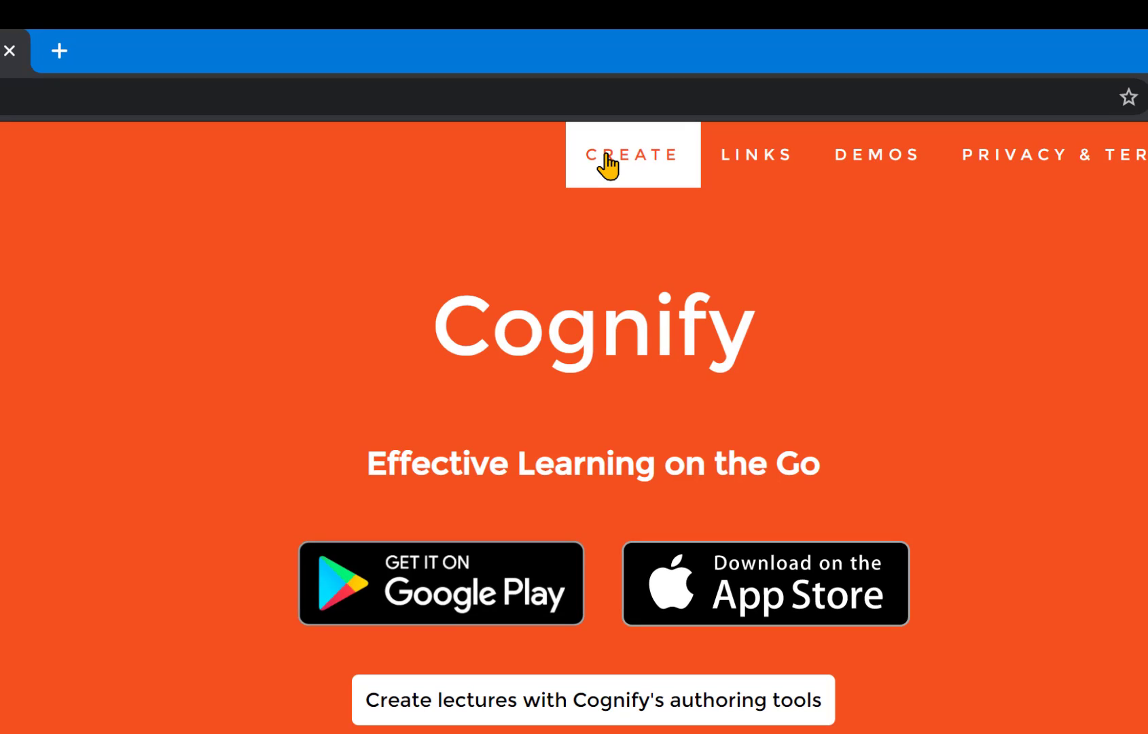
# Create a new Cognify Creator lesson file named 'Psychology - Behaviour'.
pyautogui.click(586, 80)
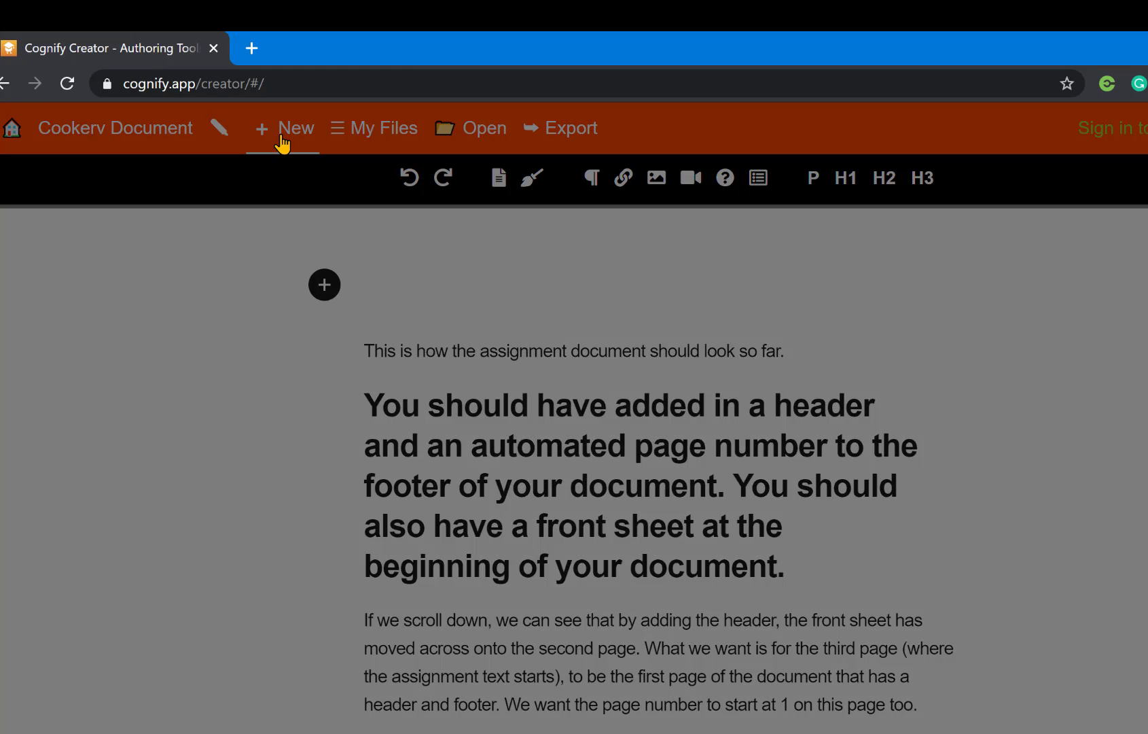
pyautogui.click(283, 136)
pyautogui.click(558, 482)
pyautogui.write('Psychology - Behaviour')
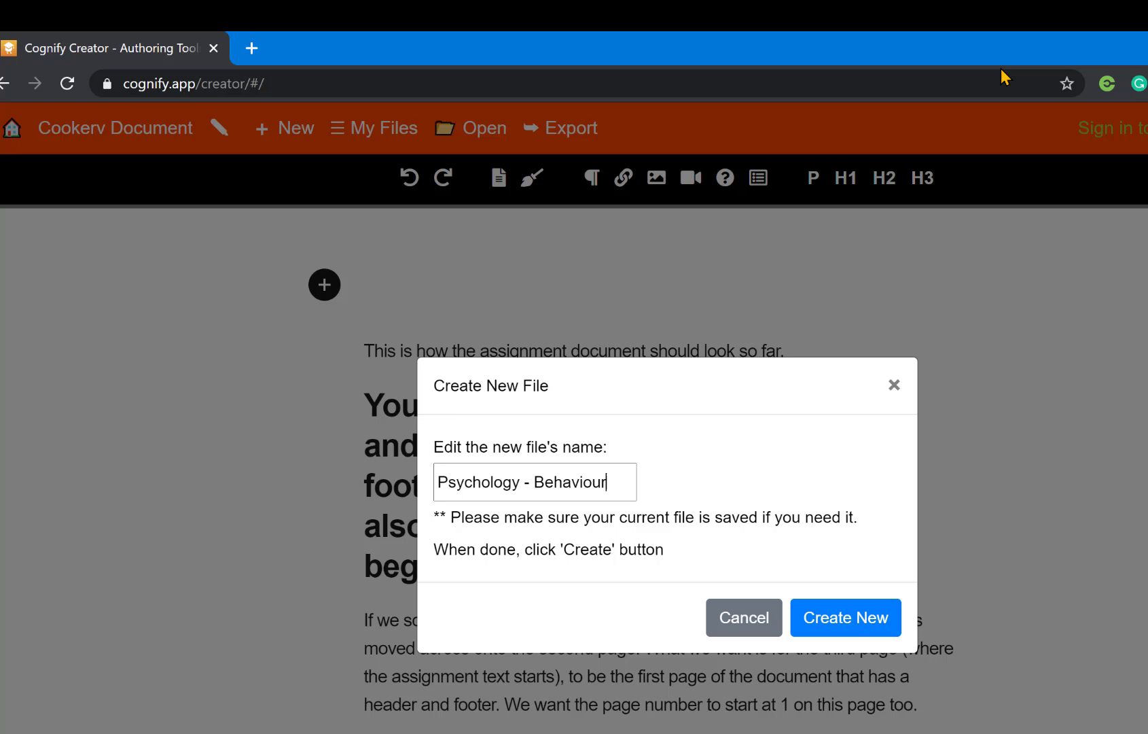
pyautogui.click(849, 619)
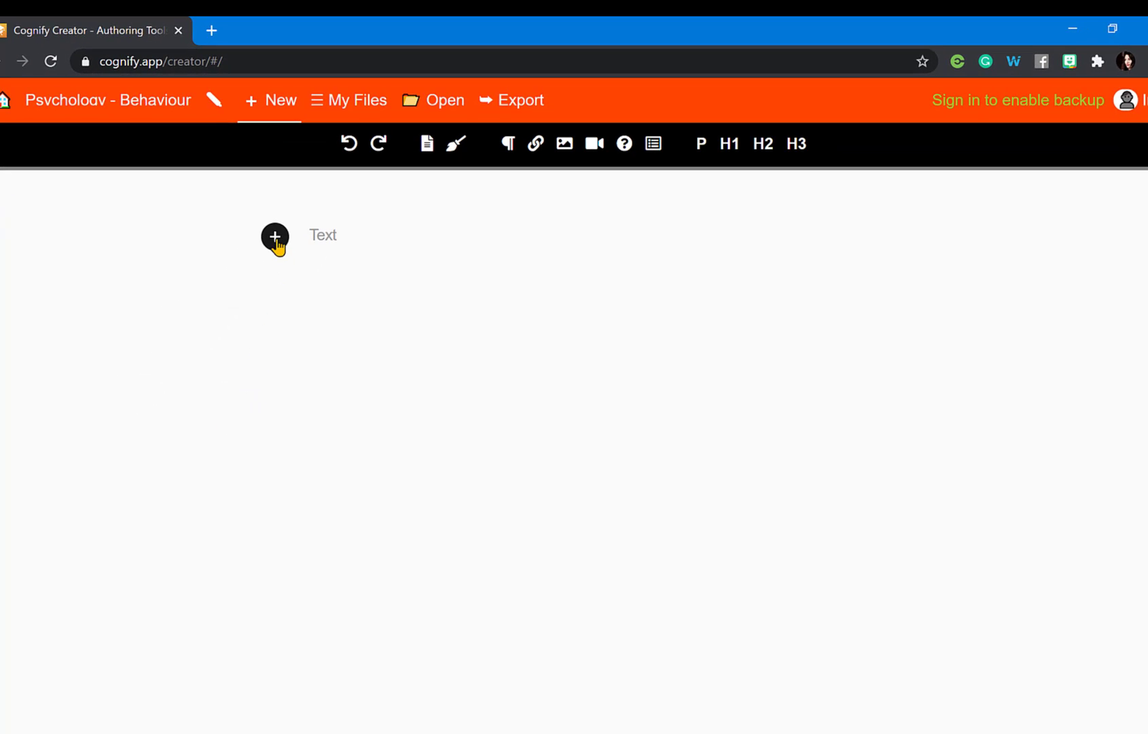
# Copy the lesson title line from the Word source document.
pyautogui.click(275, 237)
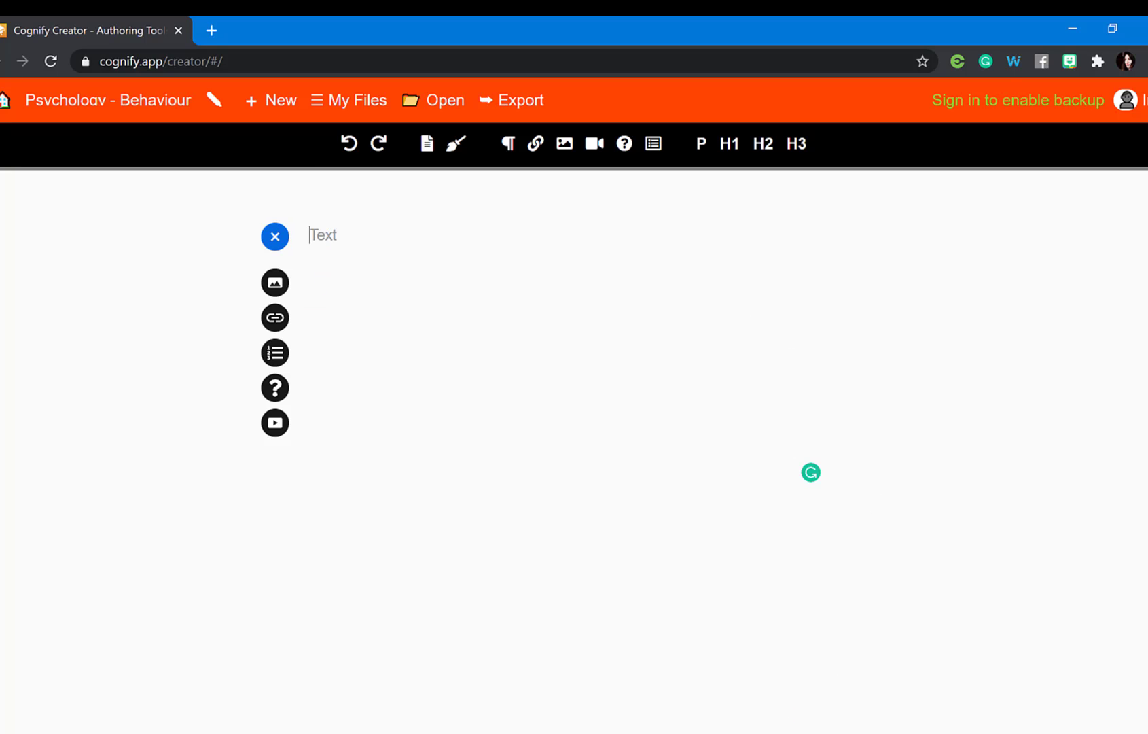
pyautogui.hotkey('alt', 'Tab')
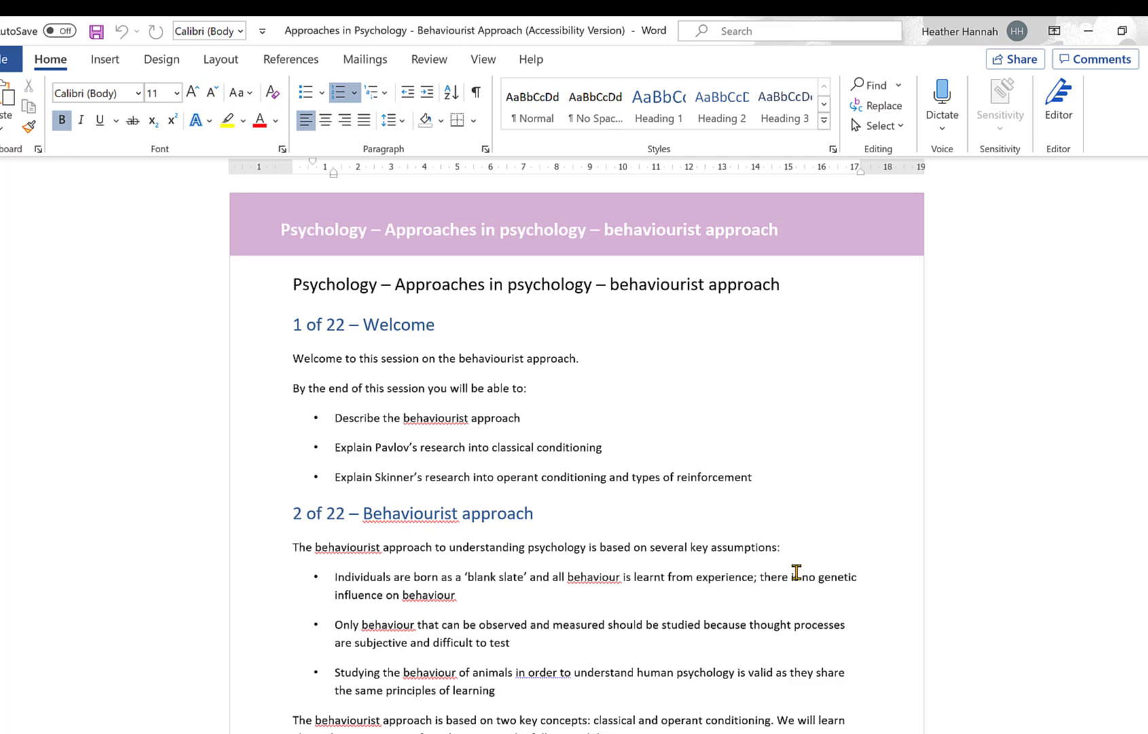
pyautogui.moveTo(317, 290); pyautogui.dragTo(714, 290)
pyautogui.rightClick(715, 287)
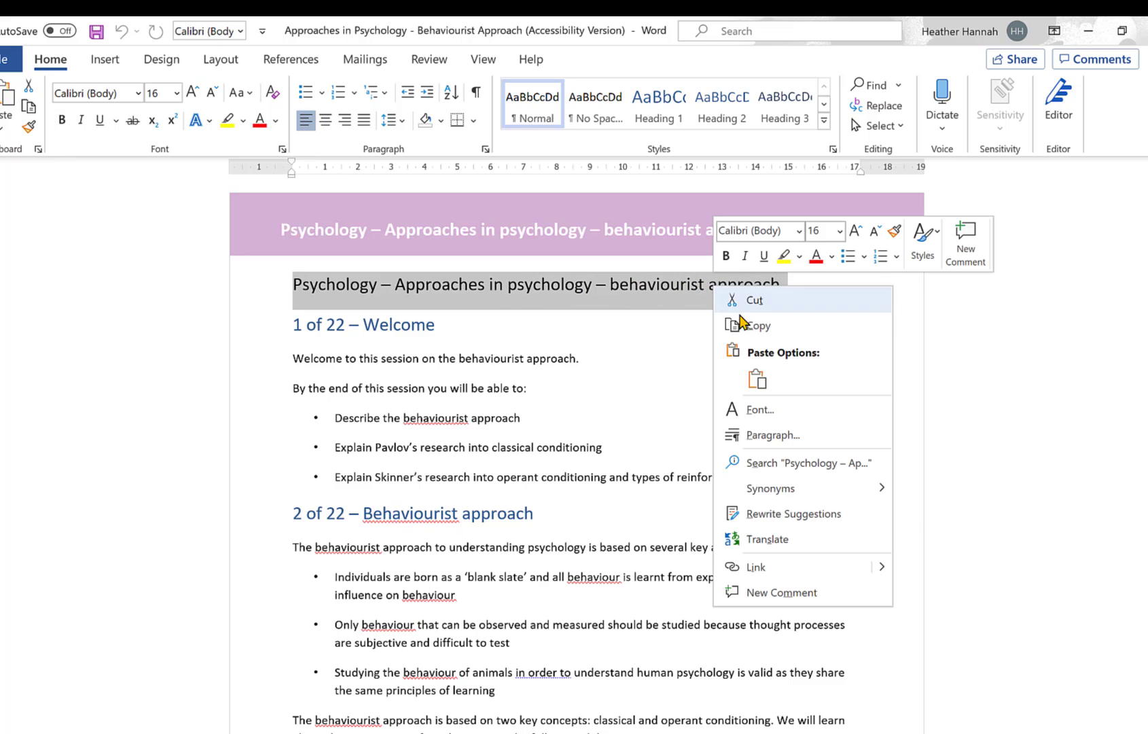
pyautogui.click(747, 331)
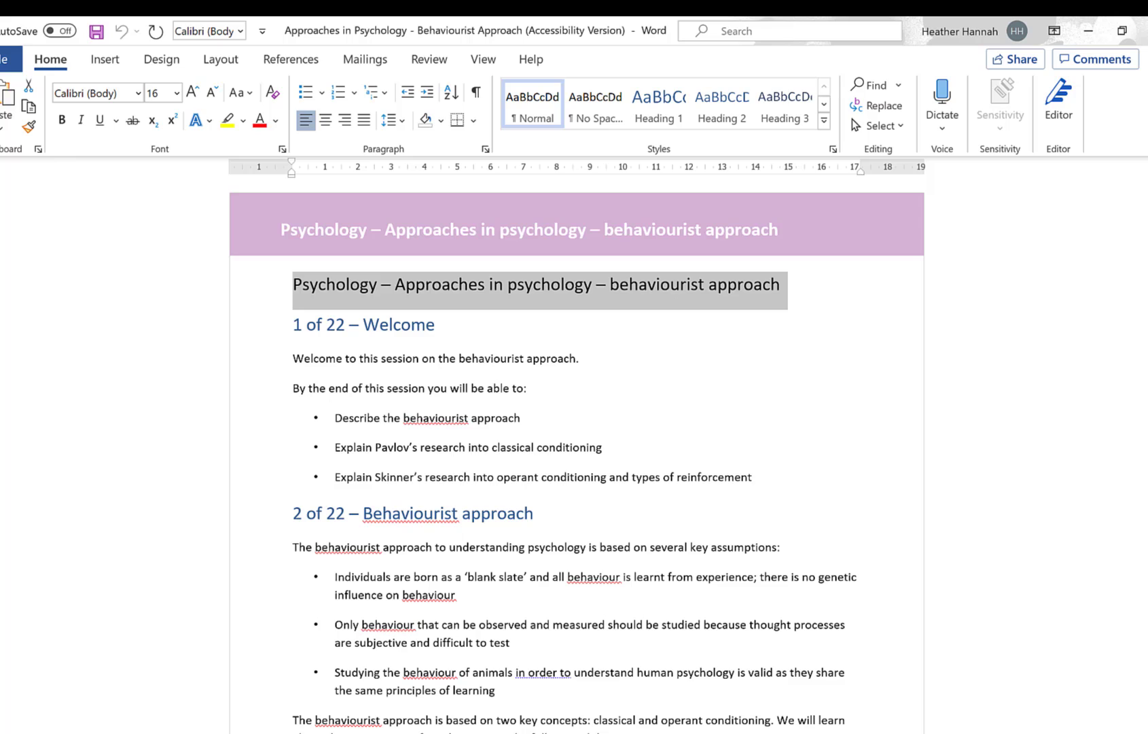
pyautogui.hotkey('alt', 'Tab')
# Paste 'Psychology – Approaches in psychology – behaviourist approach' as an H1 heading with an empty line below.
pyautogui.click(388, 316)
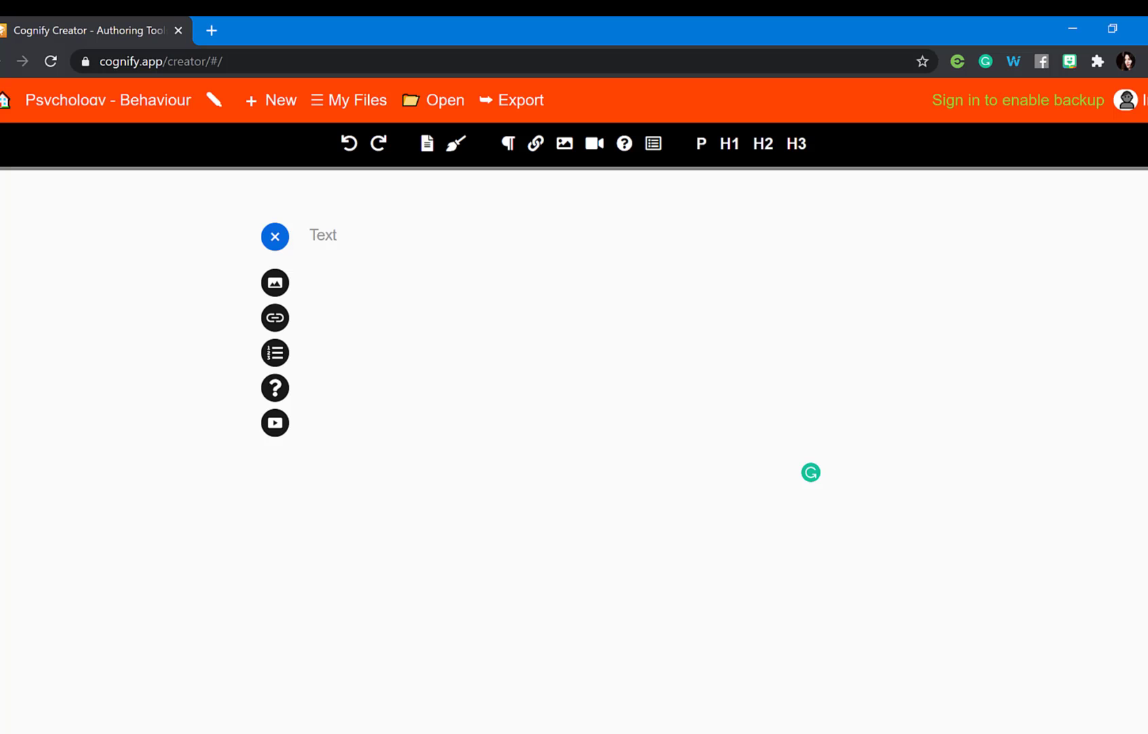
pyautogui.rightClick(329, 234)
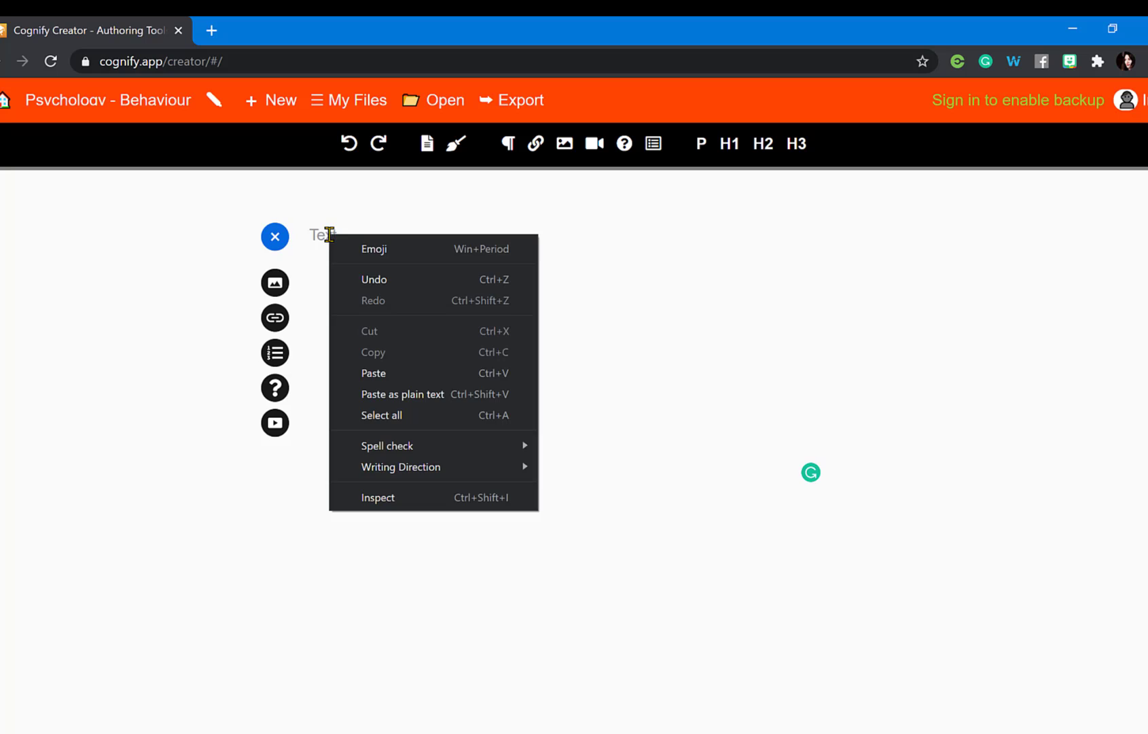
pyautogui.click(379, 373)
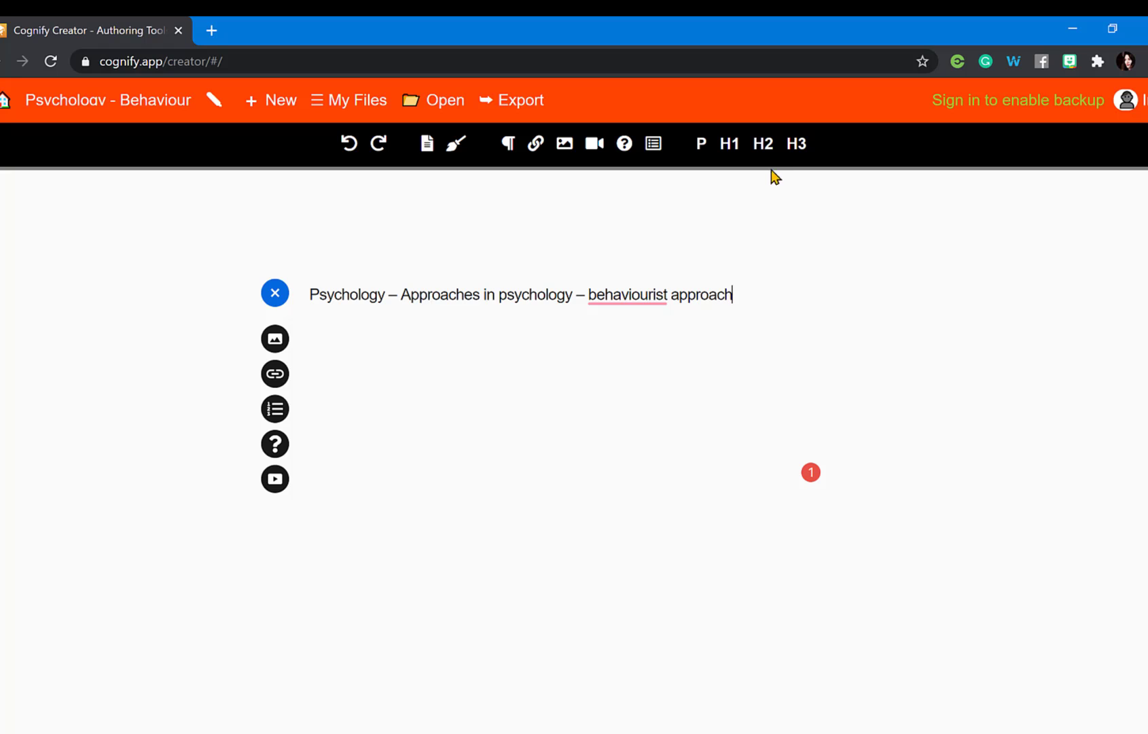
pyautogui.click(730, 144)
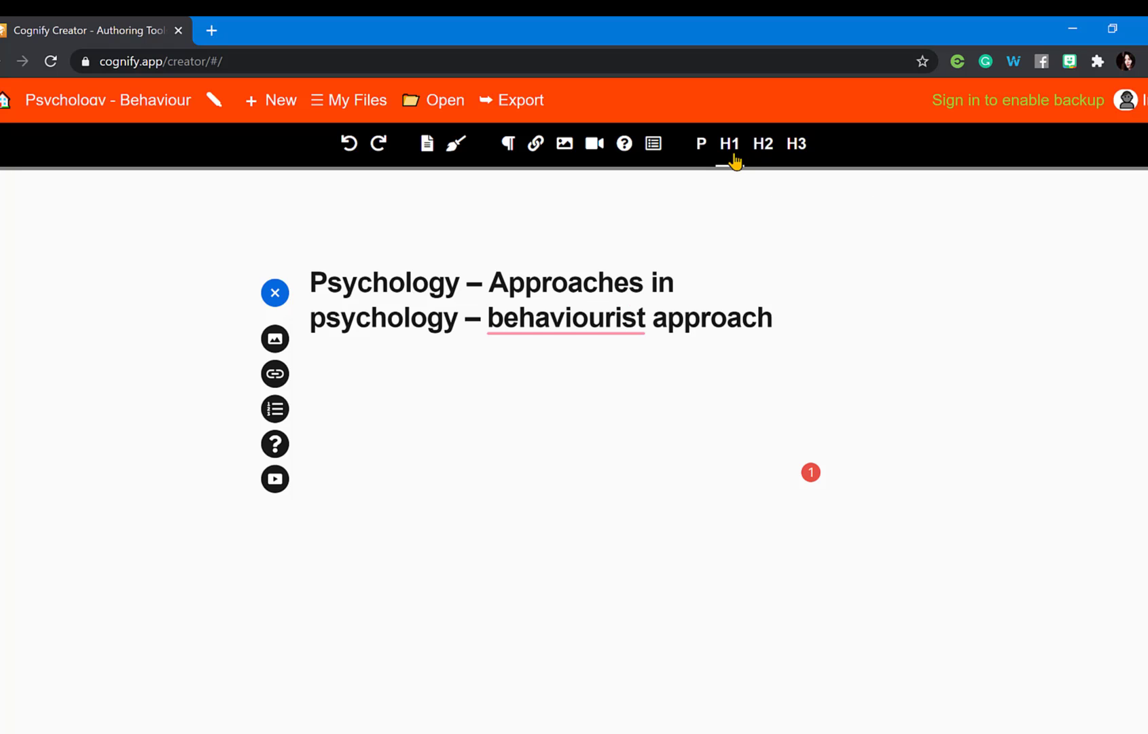
pyautogui.click(781, 325)
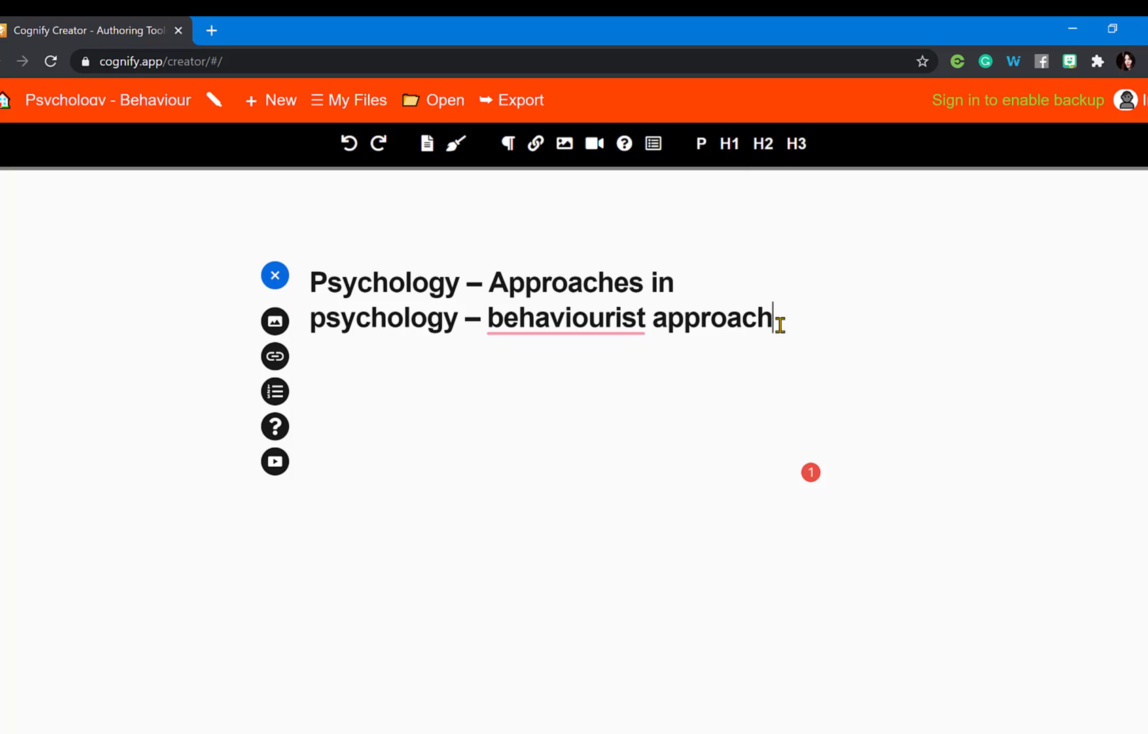
pyautogui.press('Return')
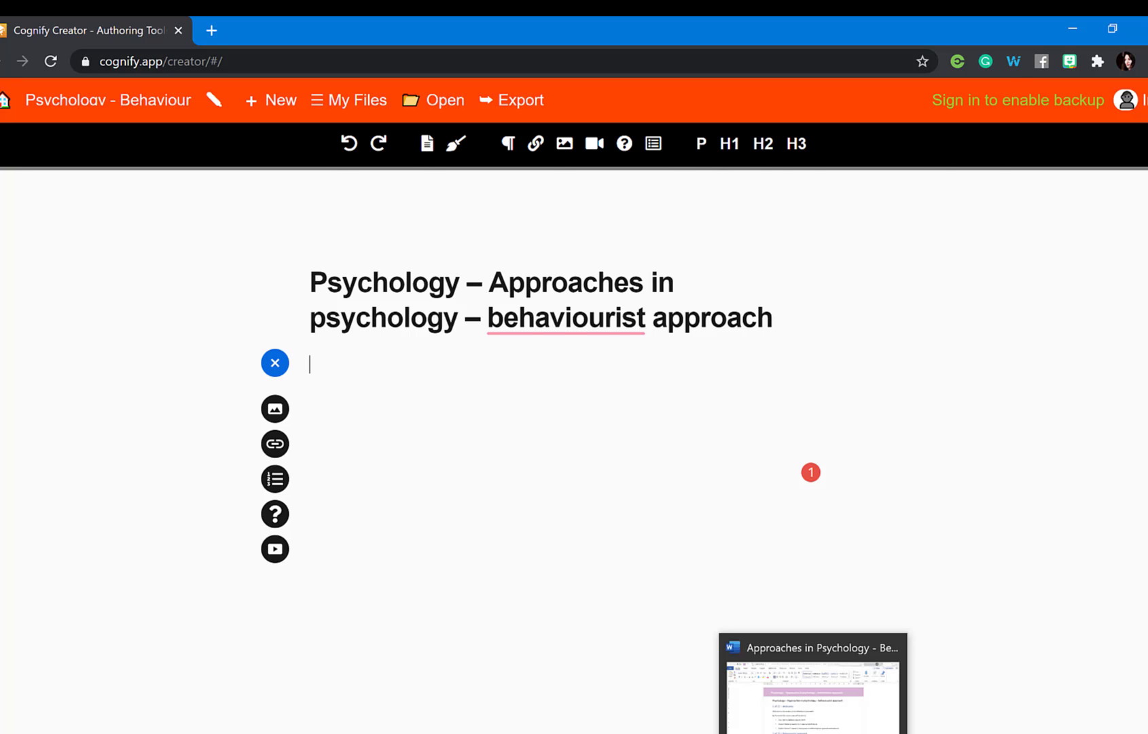
# Copy the word 'Welcome' from the Word document.
pyautogui.click(814, 682)
pyautogui.moveTo(436, 326); pyautogui.dragTo(364, 325)
pyautogui.rightClick(371, 329)
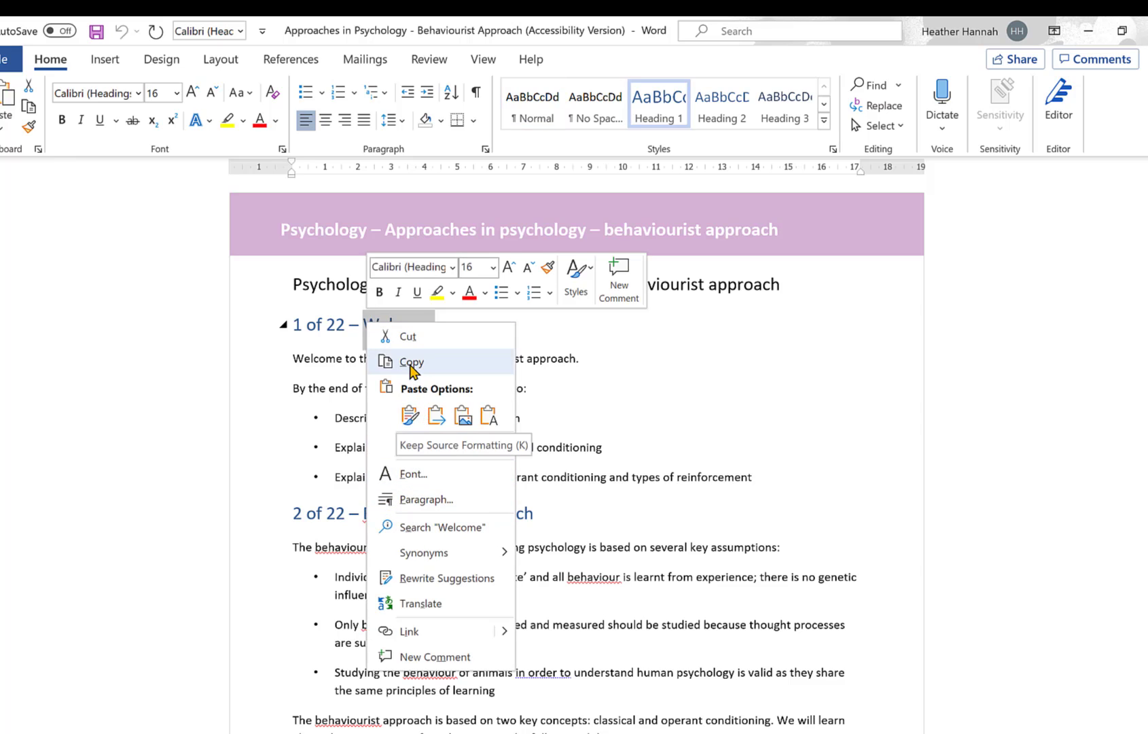
pyautogui.click(411, 362)
pyautogui.hotkey('alt', 'Tab')
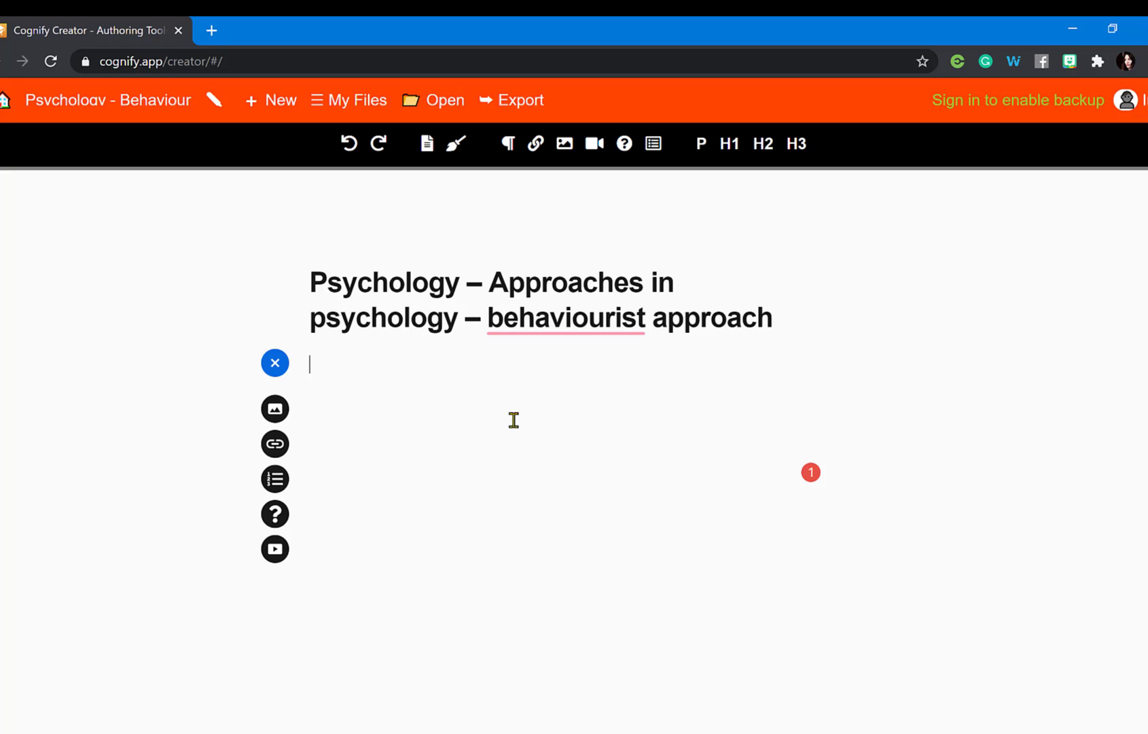
# Paste 'Welcome' as an H2 heading with a new line, then select the intro text in Word.
pyautogui.rightClick(362, 360)
pyautogui.click(397, 499)
pyautogui.click(763, 147)
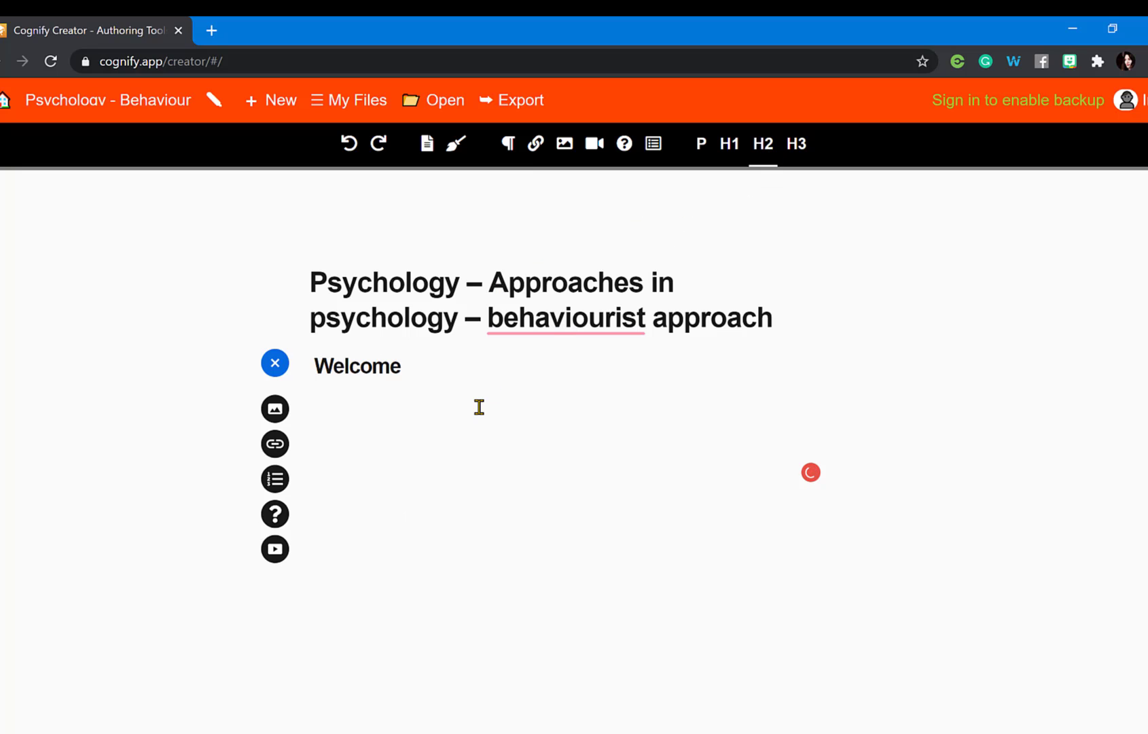
pyautogui.click(472, 377)
pyautogui.press('Return')
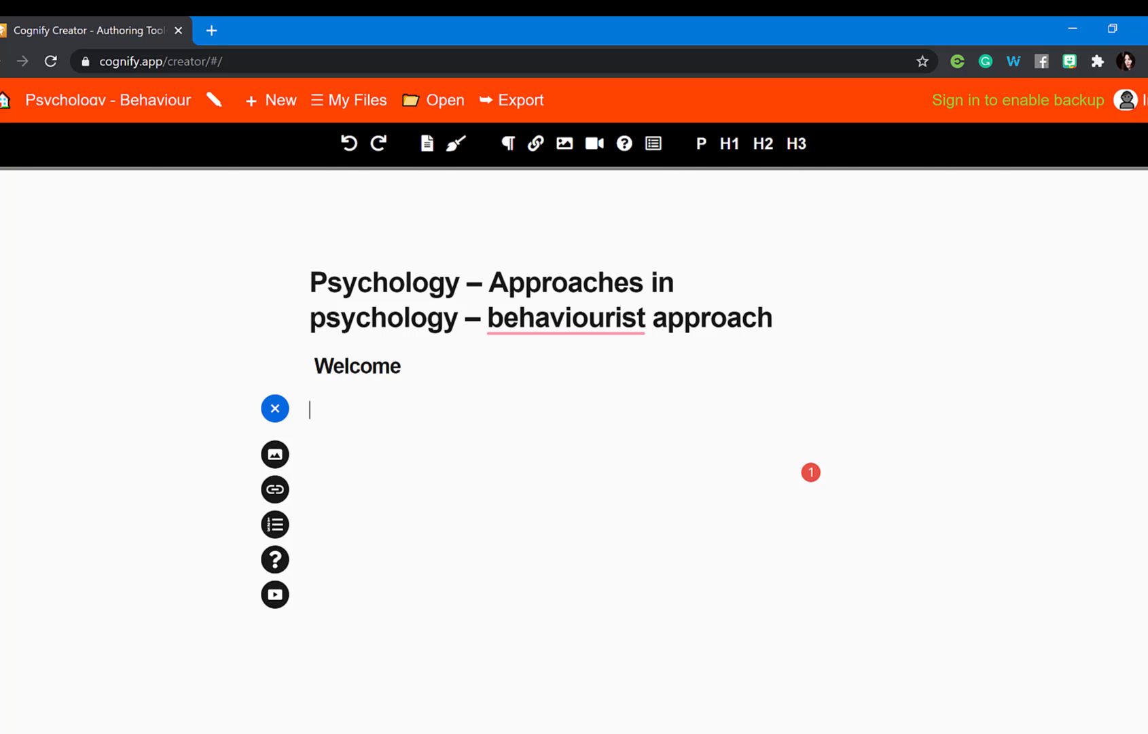
pyautogui.hotkey('alt', 'Tab')
pyautogui.moveTo(289, 356); pyautogui.dragTo(762, 479)
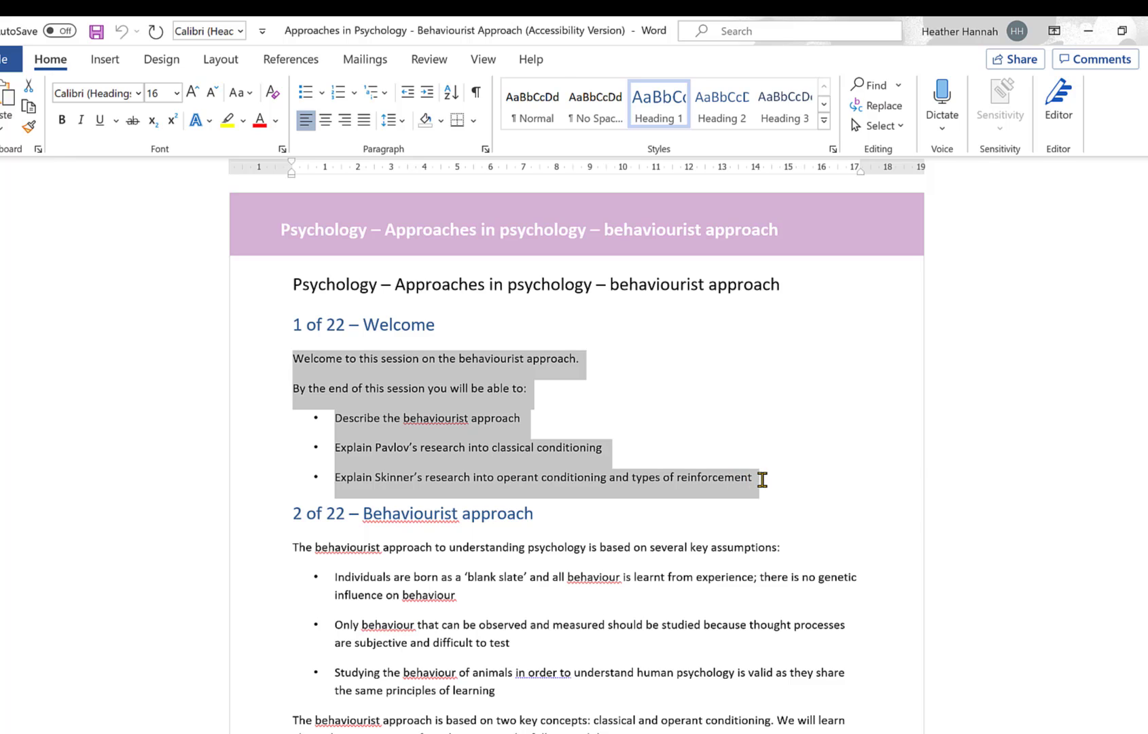
# Copy the introduction and three learning-objective bullets from Word and paste them under Welcome.
pyautogui.rightClick(675, 475)
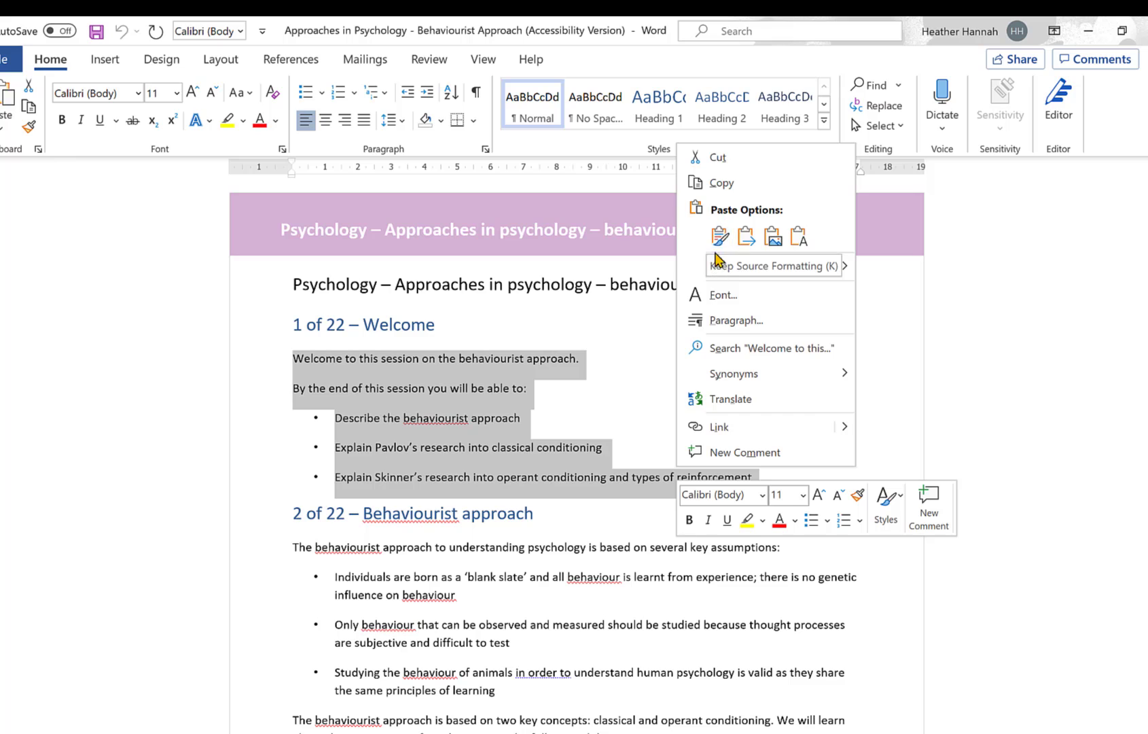
pyautogui.click(713, 182)
pyautogui.hotkey('alt', 'Tab')
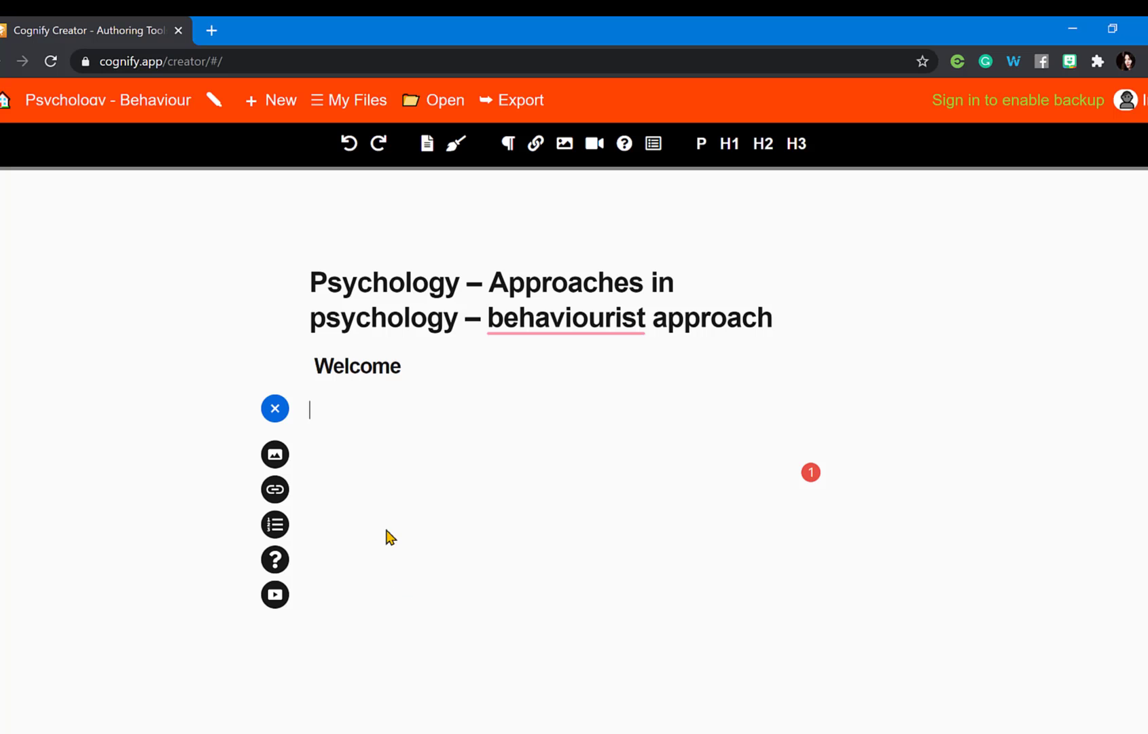
pyautogui.rightClick(322, 406)
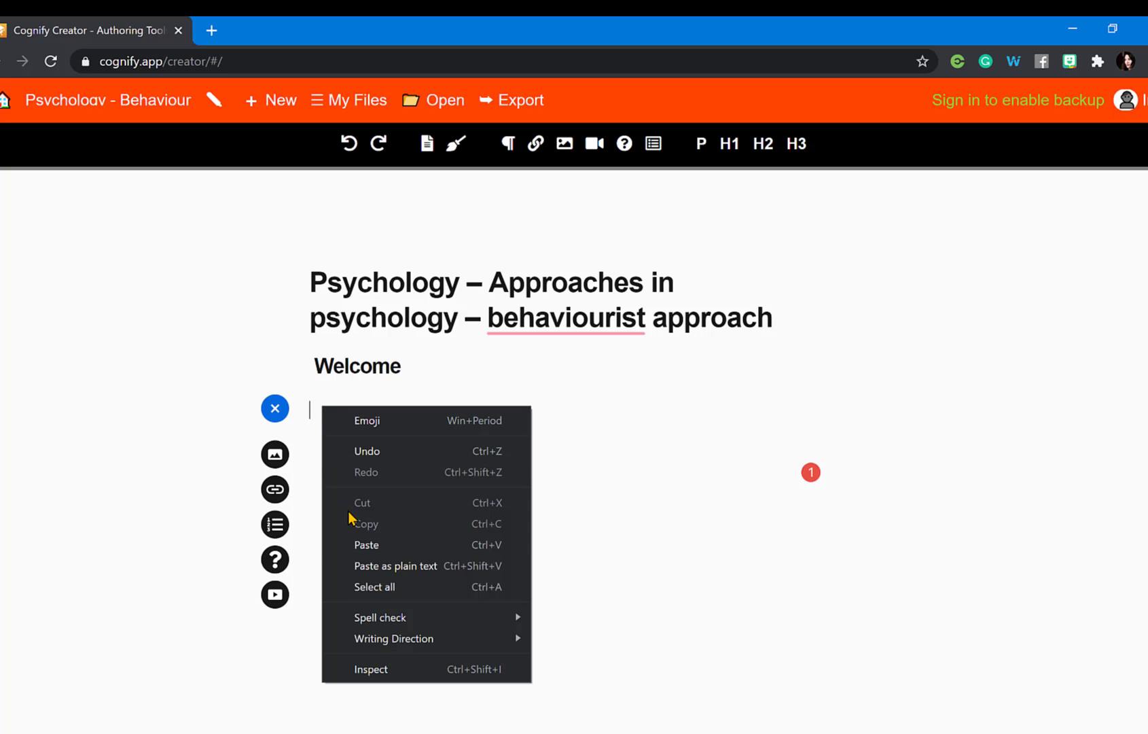
pyautogui.click(348, 546)
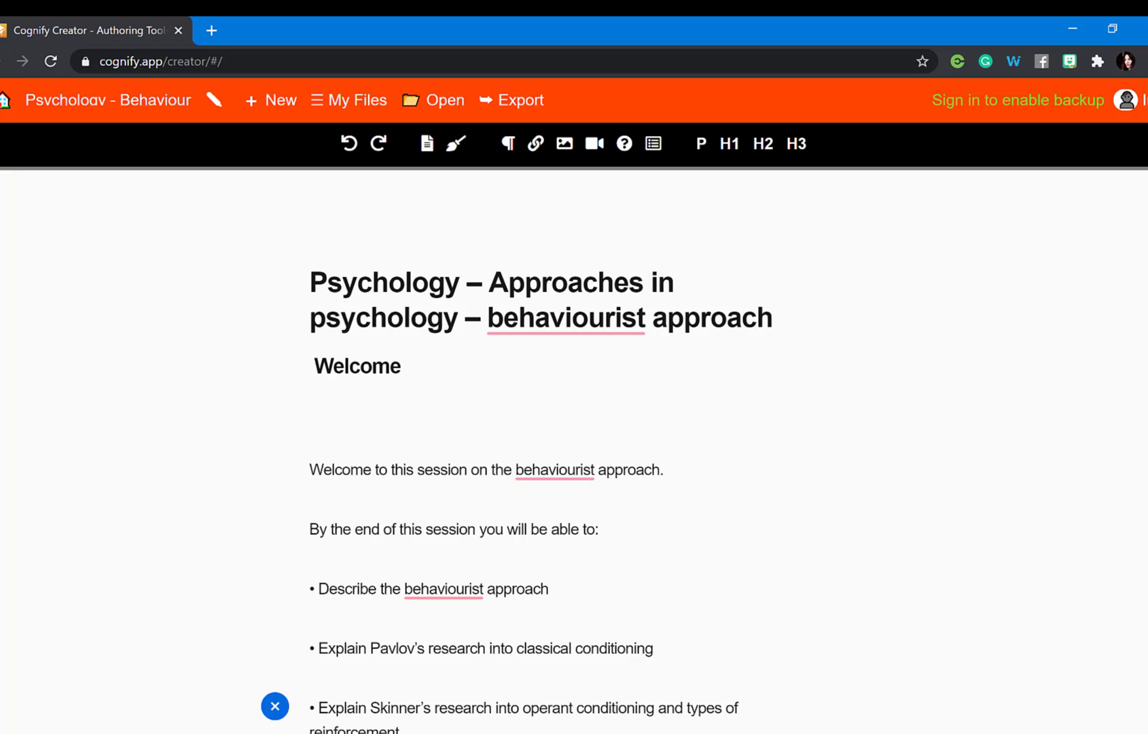
pyautogui.scroll(-2, 1130, 516)
pyautogui.scroll(-1, 541, 451)
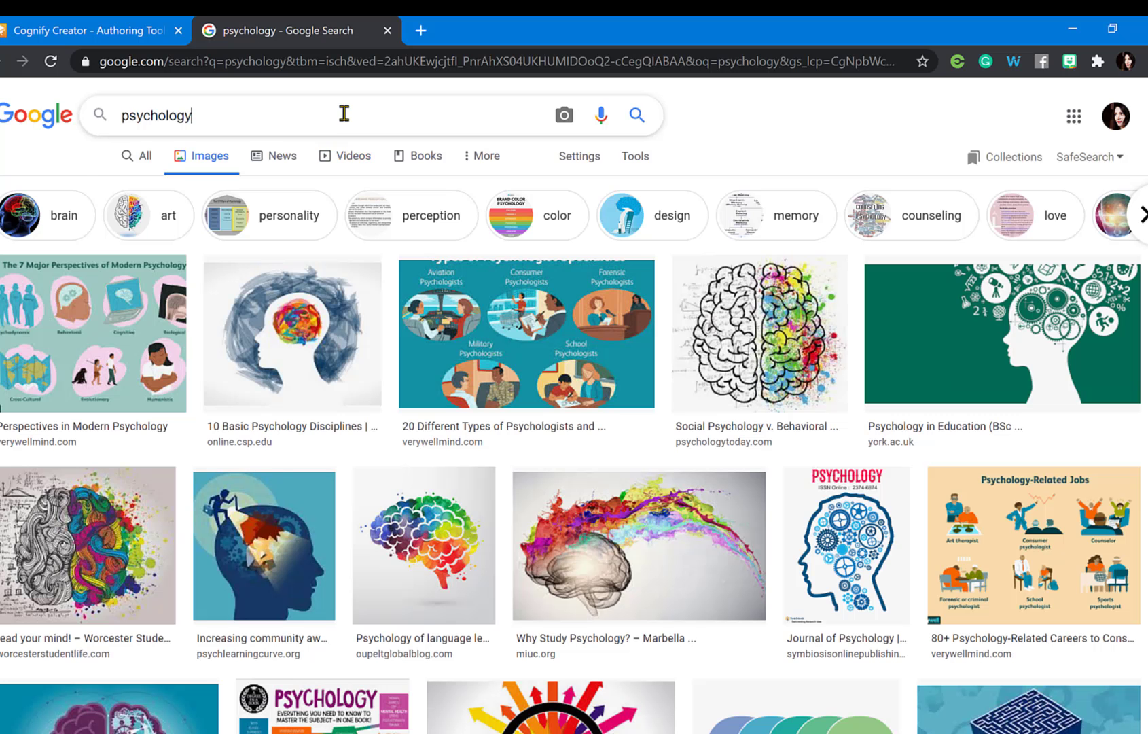
# Search Google Images for 'psychology behaviour' limited to Creative Commons licenses.
pyautogui.click(345, 115)
pyautogui.write('behaviour')
pyautogui.press('Return')
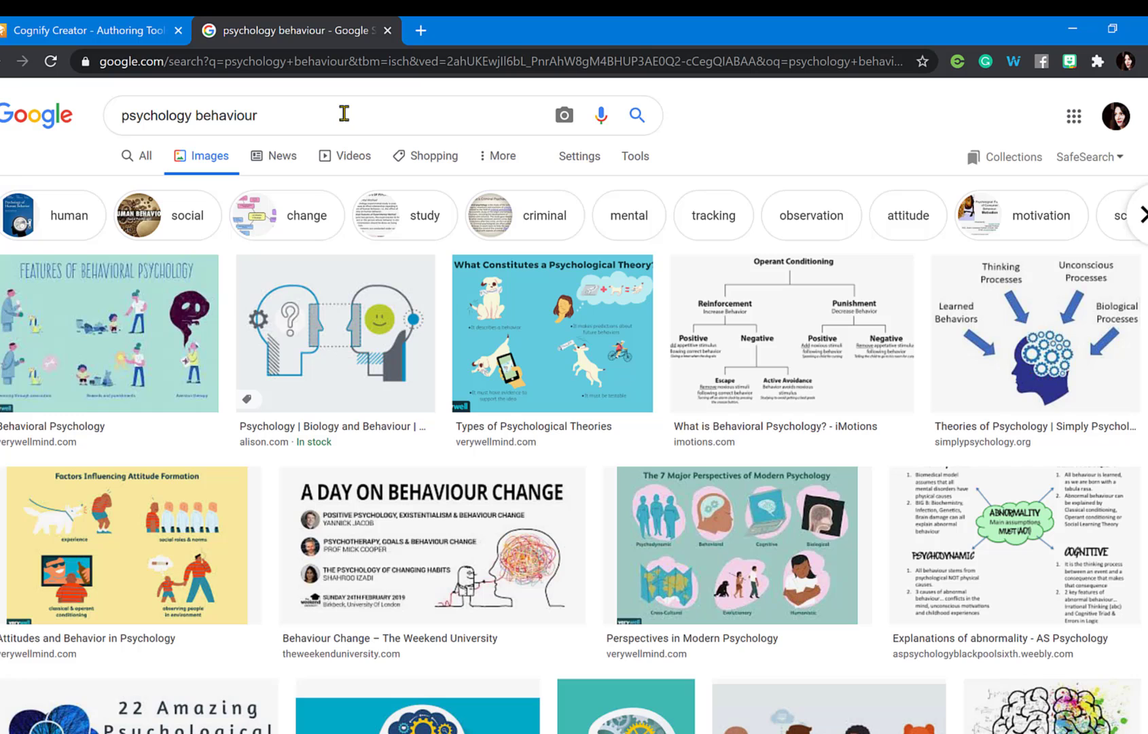
pyautogui.click(636, 157)
pyautogui.click(398, 194)
pyautogui.click(398, 241)
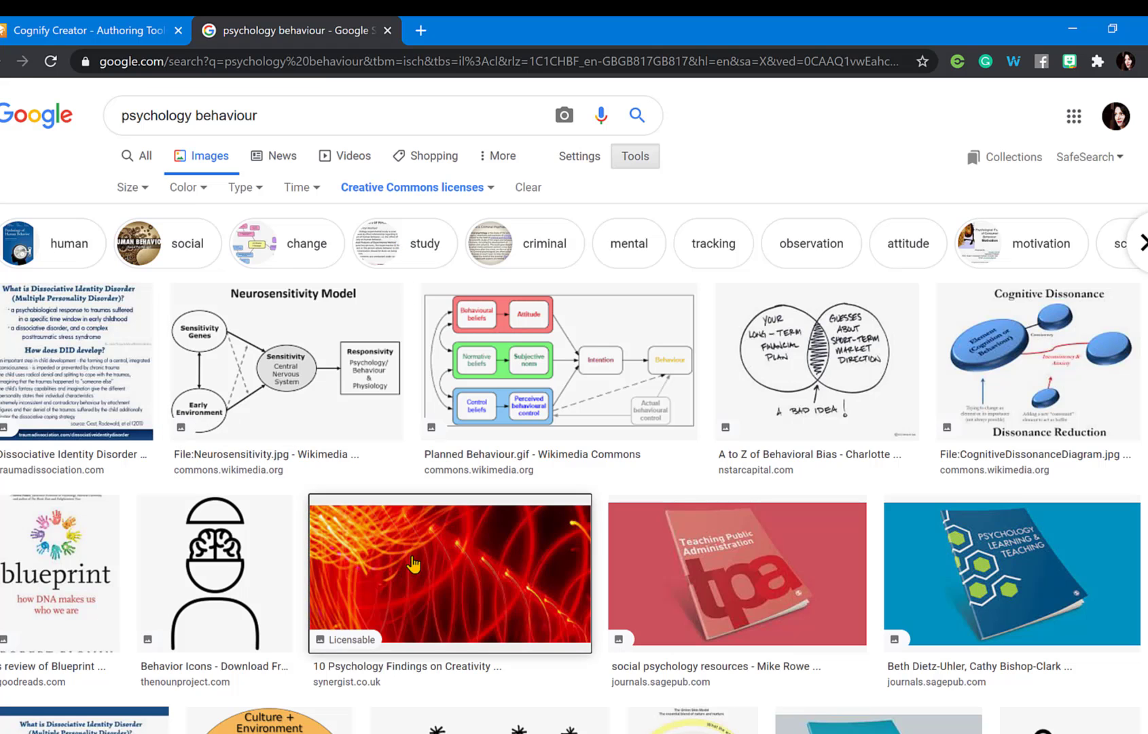
# Copy the red light-trails image's address and add an image block to the lesson.
pyautogui.click(448, 570)
pyautogui.rightClick(823, 189)
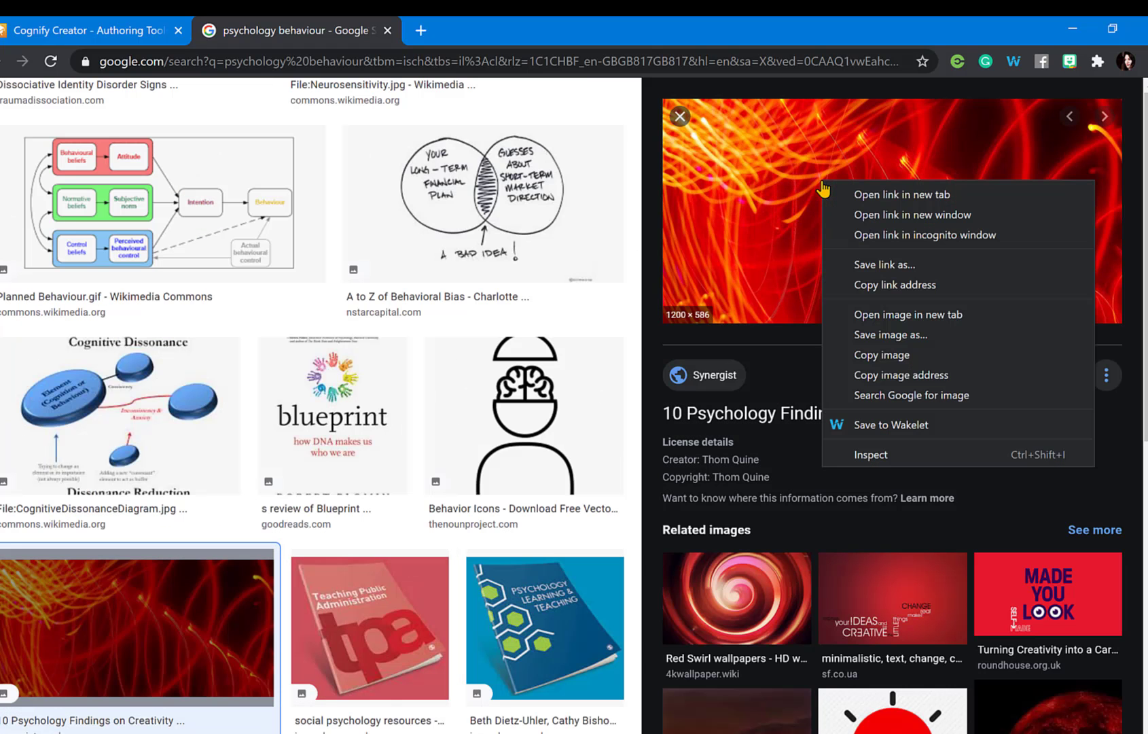
pyautogui.click(894, 374)
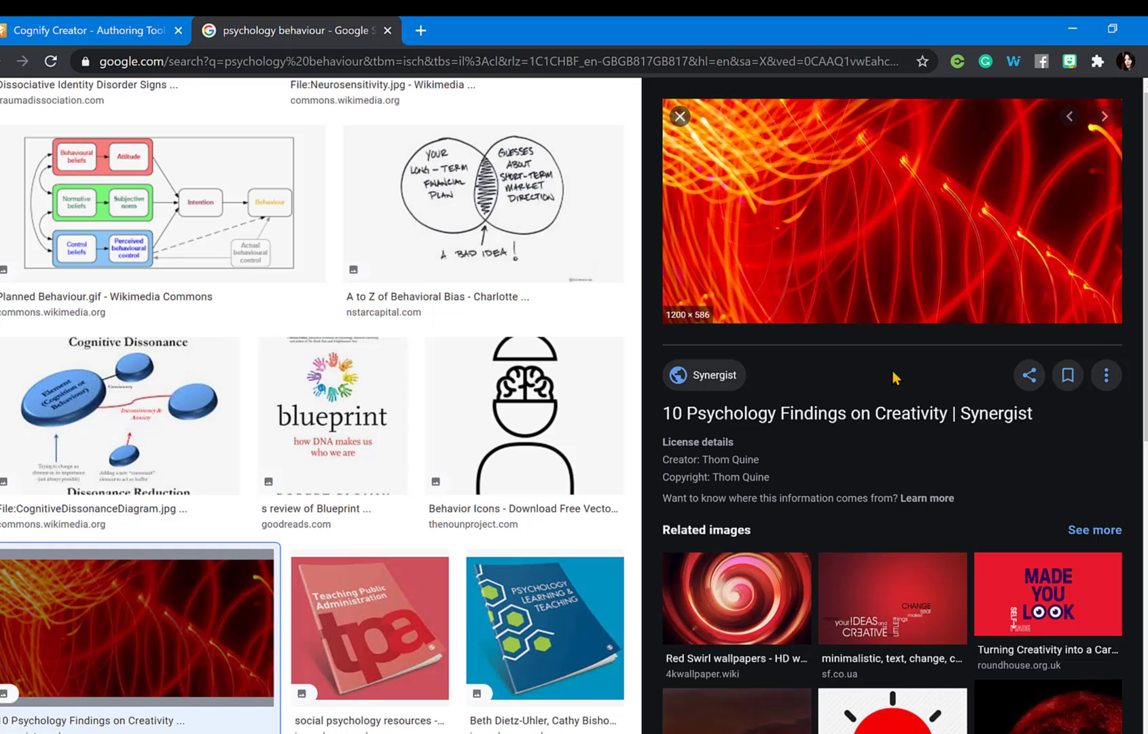
pyautogui.click(113, 30)
pyautogui.click(275, 360)
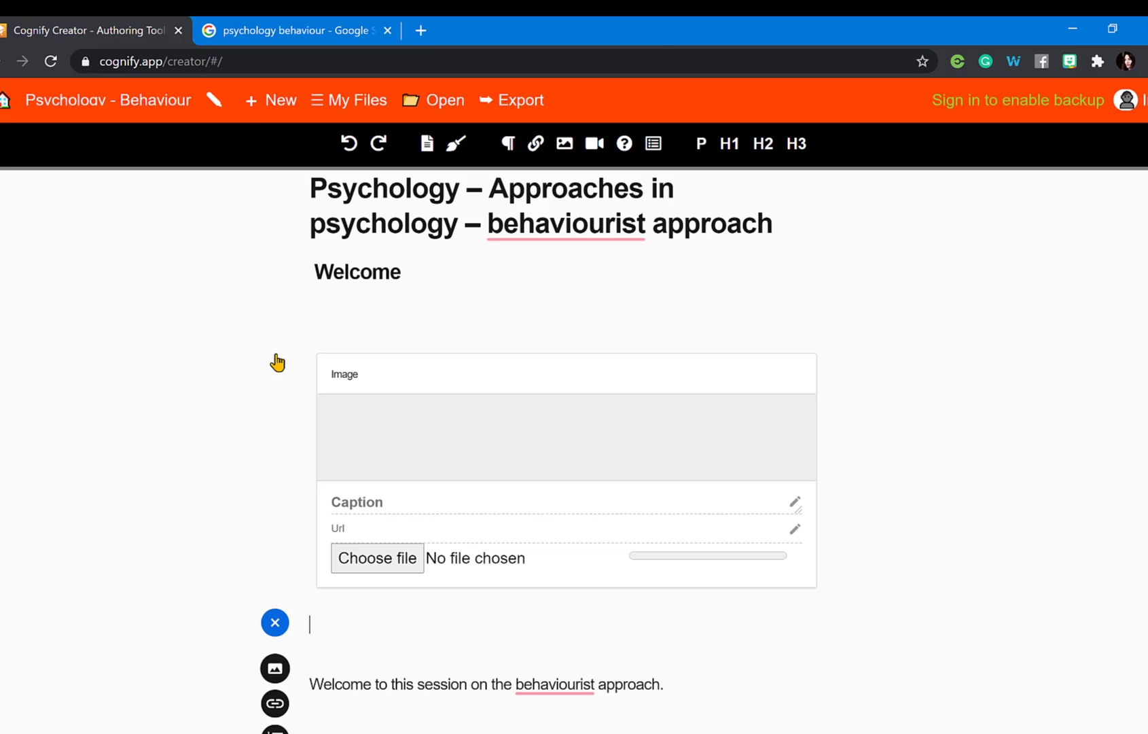
# Paste the image address and caption the image 'Decorative image for psychology'.
pyautogui.click(375, 527)
pyautogui.hotkey('ctrl', 'v')
pyautogui.click(390, 501)
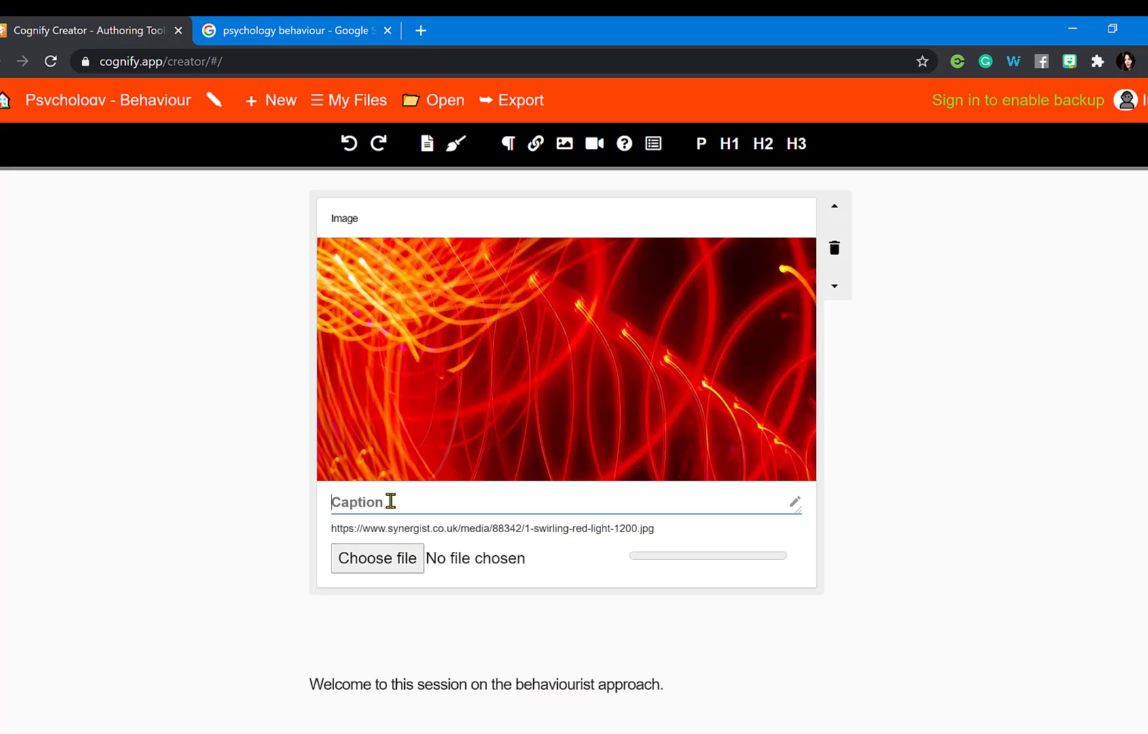
pyautogui.write('P')
pyautogui.press('BackSpace')
pyautogui.write('Decorative image for psychology')
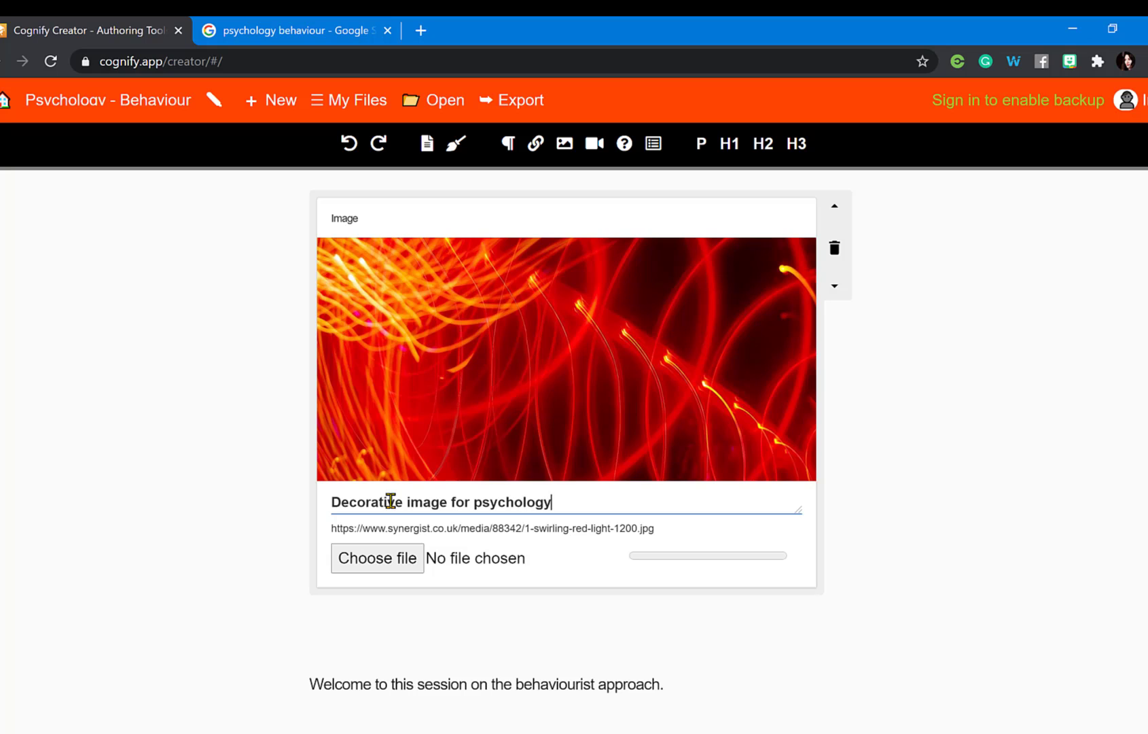
pyautogui.click(494, 604)
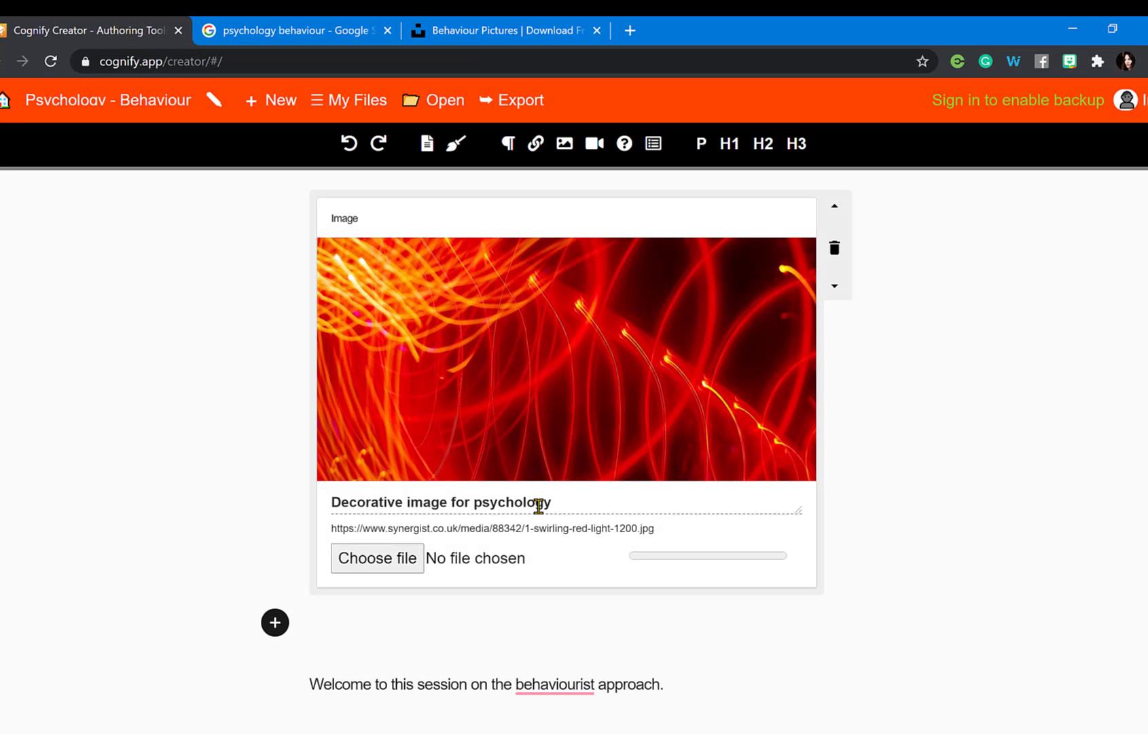
# Upload the cockatoo JPG from Downloads into the image block.
pyautogui.click(389, 562)
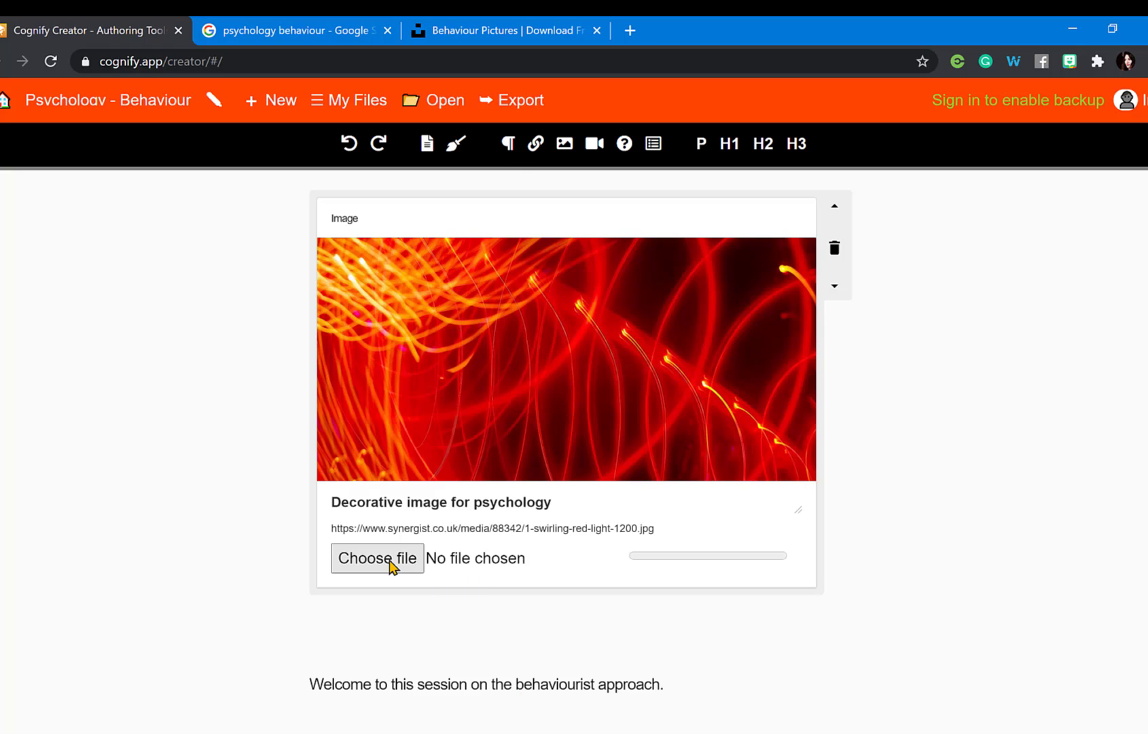
pyautogui.click(188, 151)
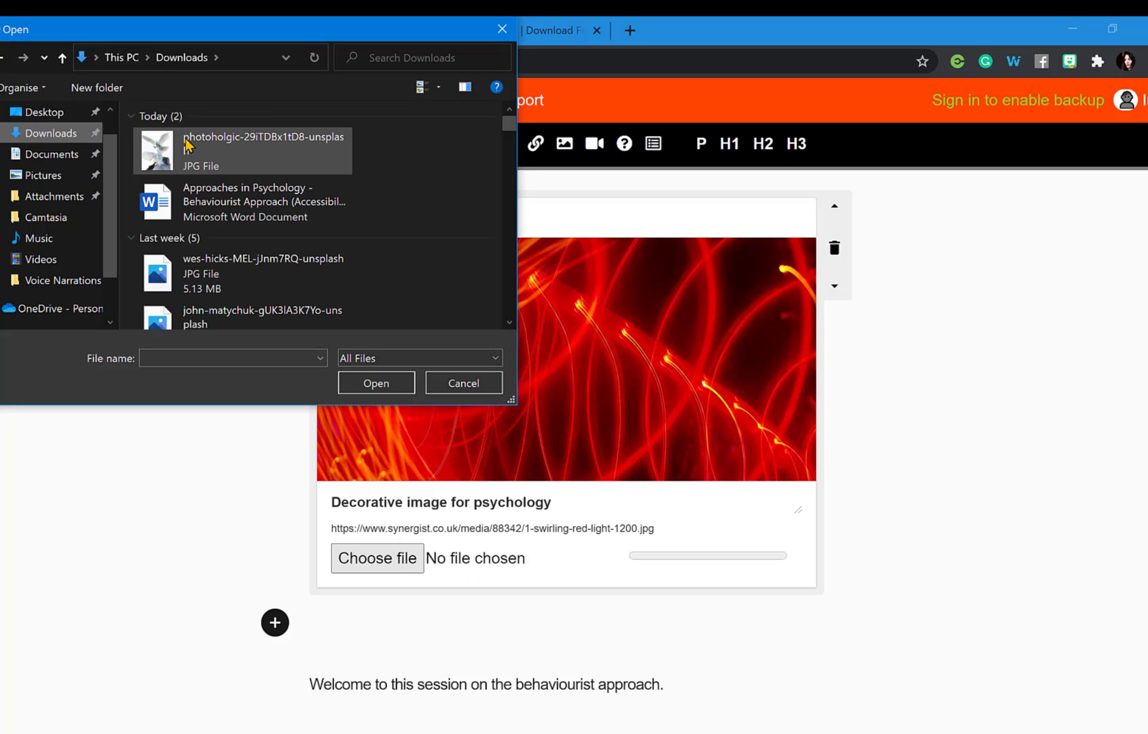
pyautogui.doubleClick(189, 148)
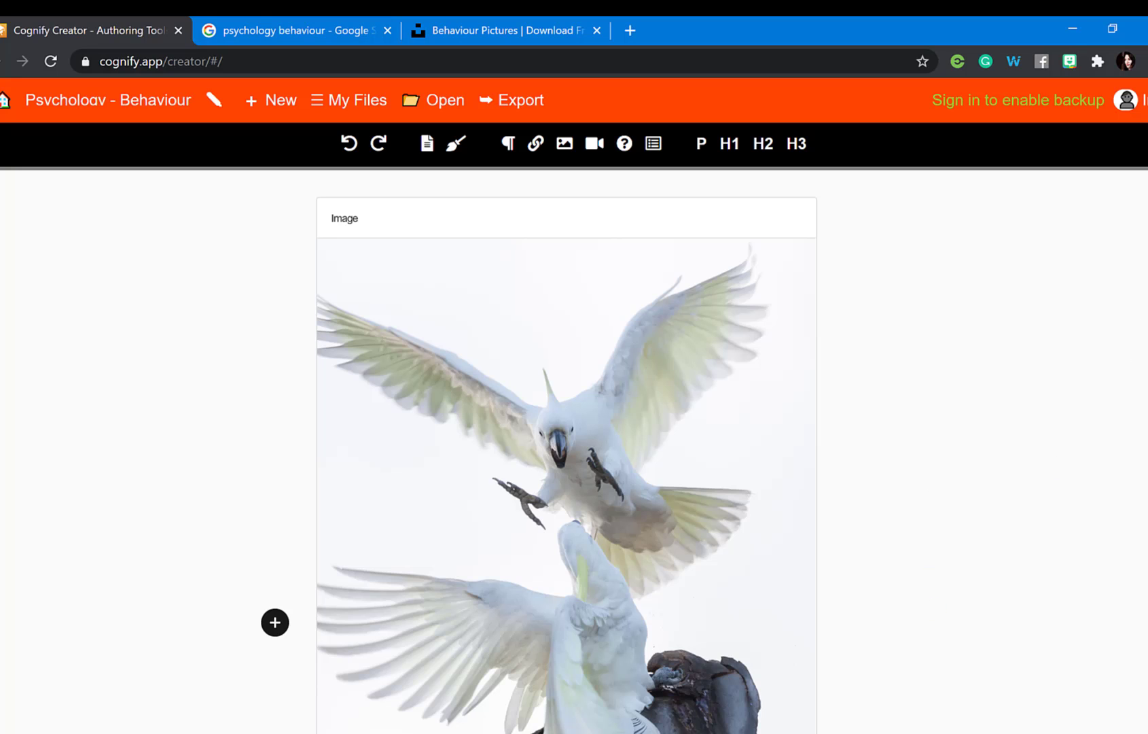
pyautogui.scroll(-10, 1107, 732)
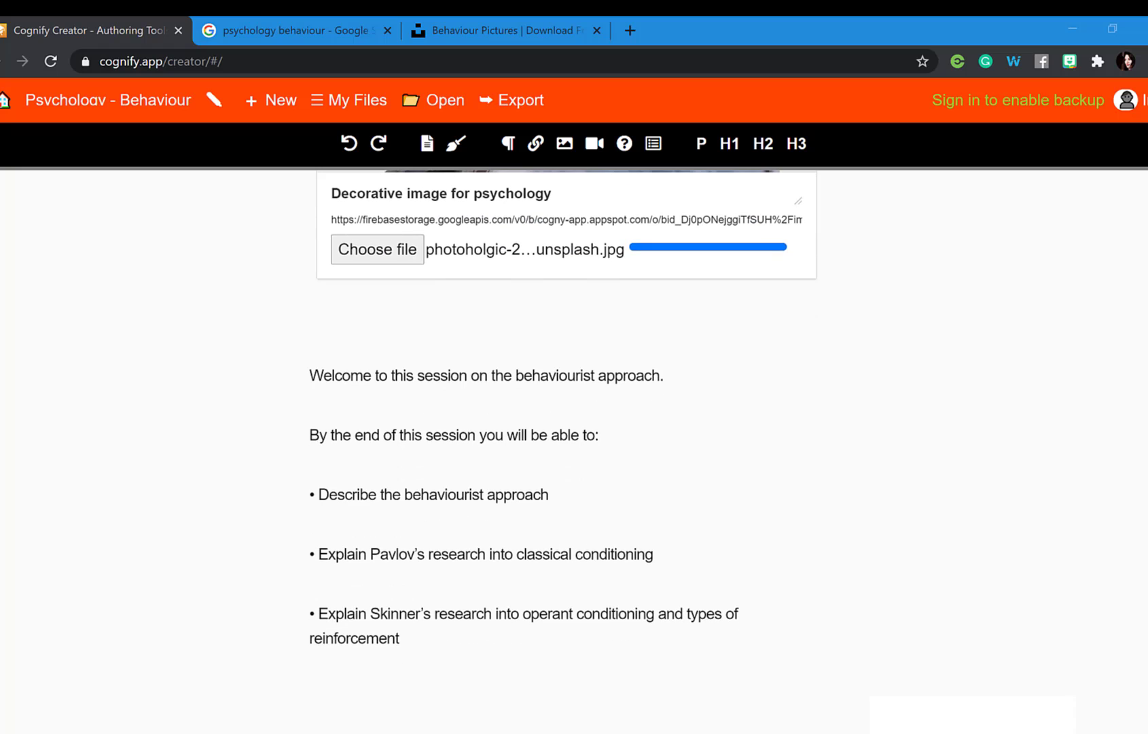
pyautogui.click(438, 644)
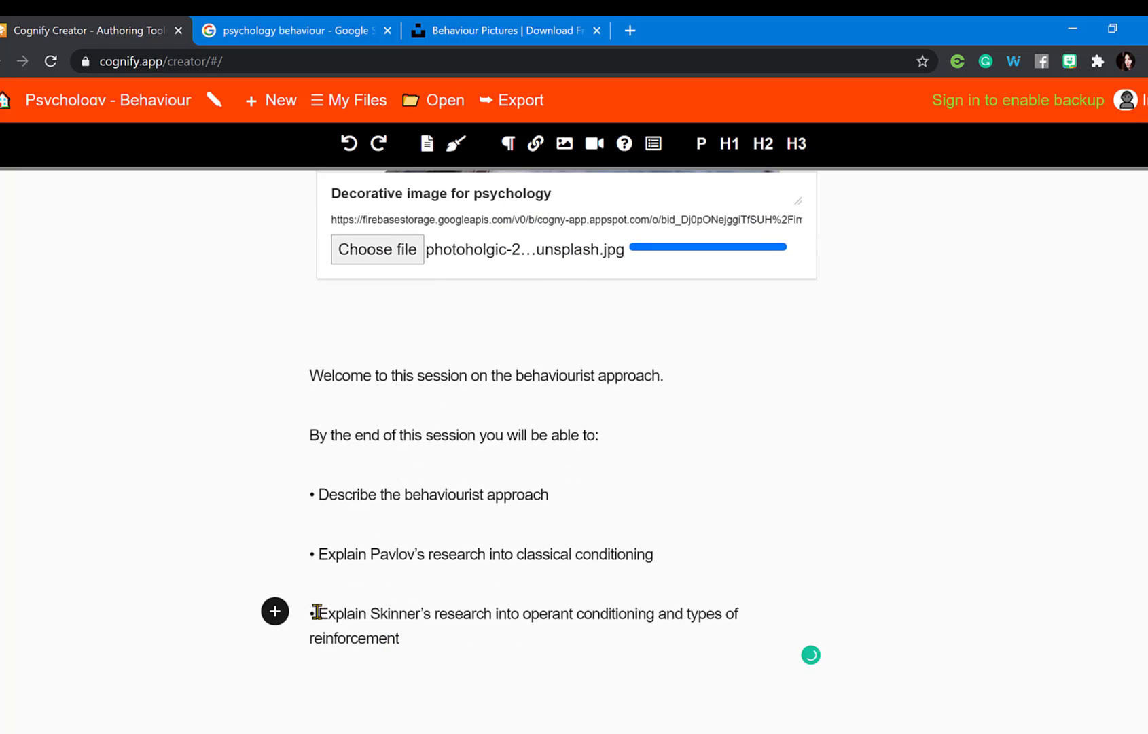
# Copy the Simply Psychology behaviorism page address from the browser.
pyautogui.click(274, 612)
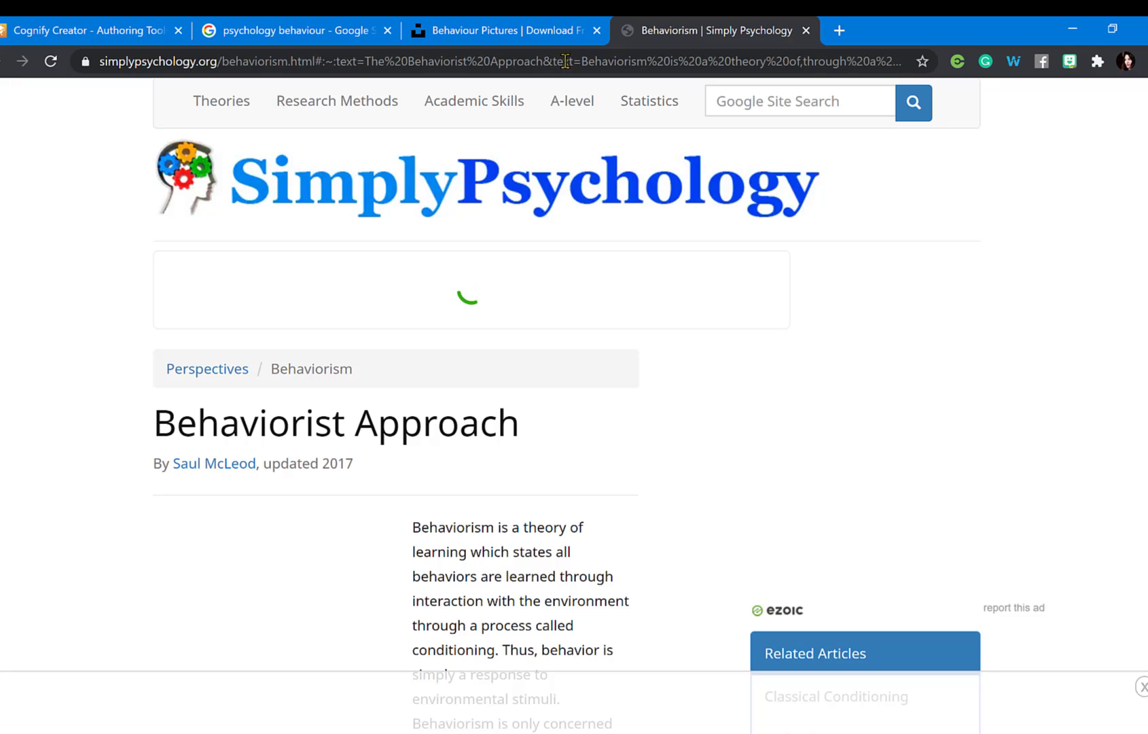
pyautogui.click(565, 62)
pyautogui.rightClick(566, 62)
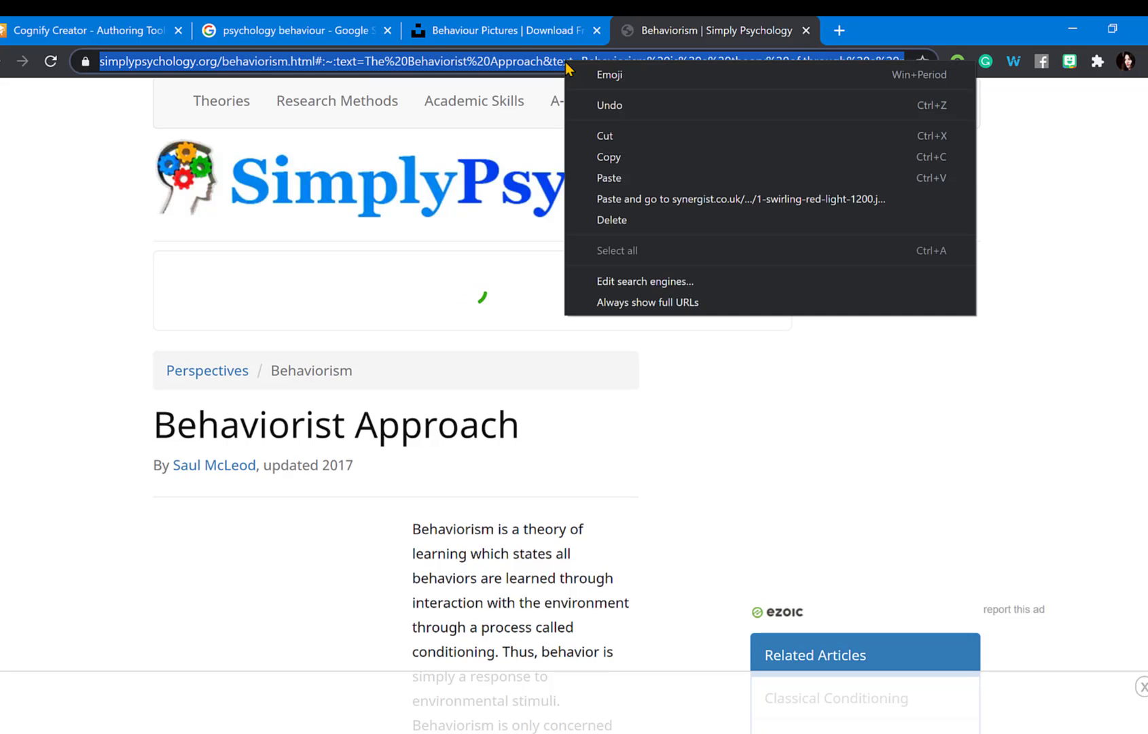
pyautogui.click(613, 160)
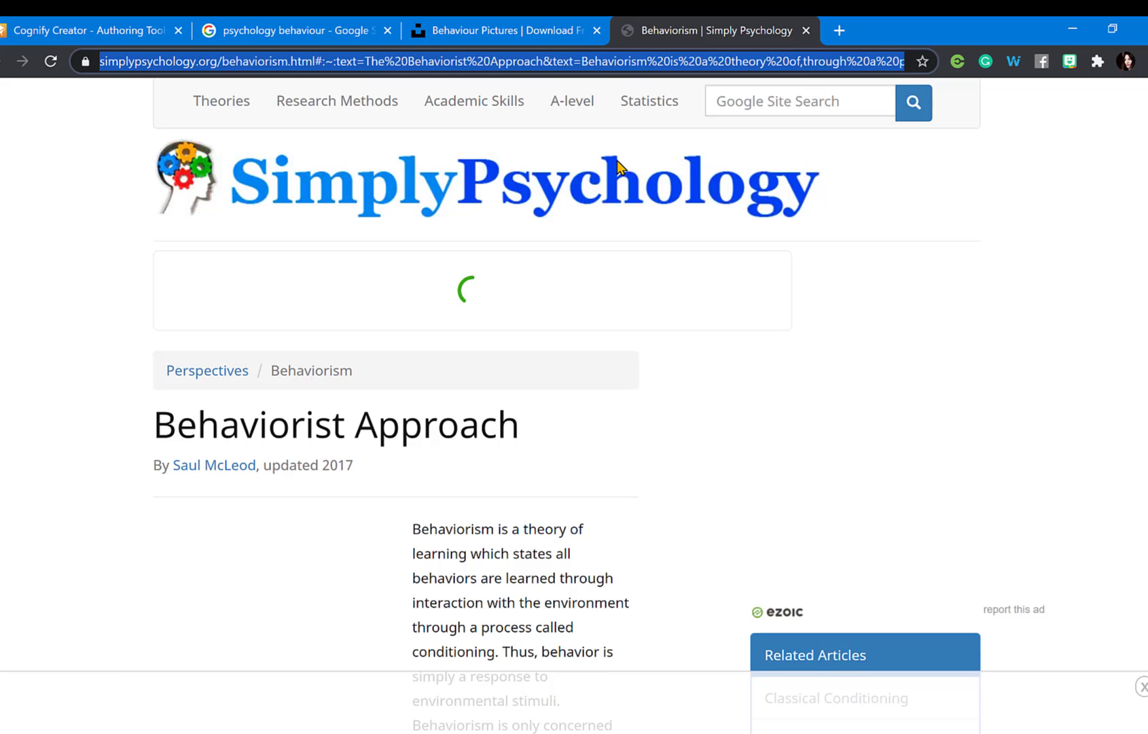
pyautogui.click(110, 32)
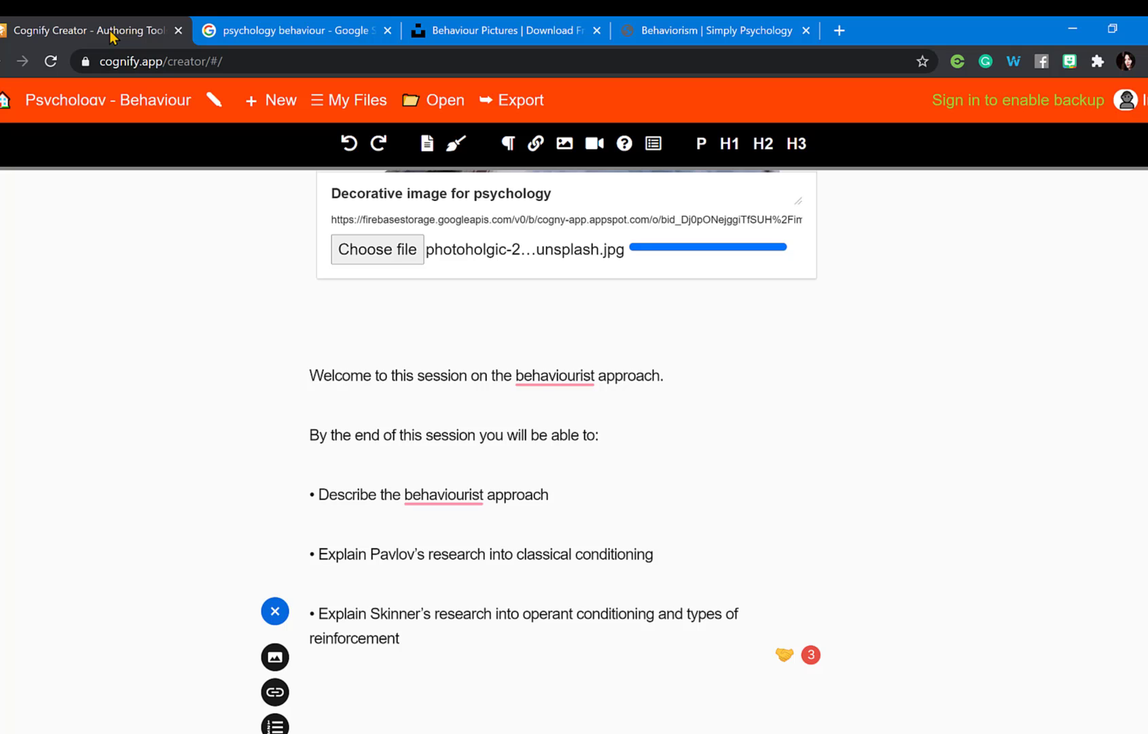
# Add a link block titled 'Behaviourist Approach' pointing to the Simply Psychology URL.
pyautogui.click(274, 692)
pyautogui.click(408, 667)
pyautogui.write('Behaviou')
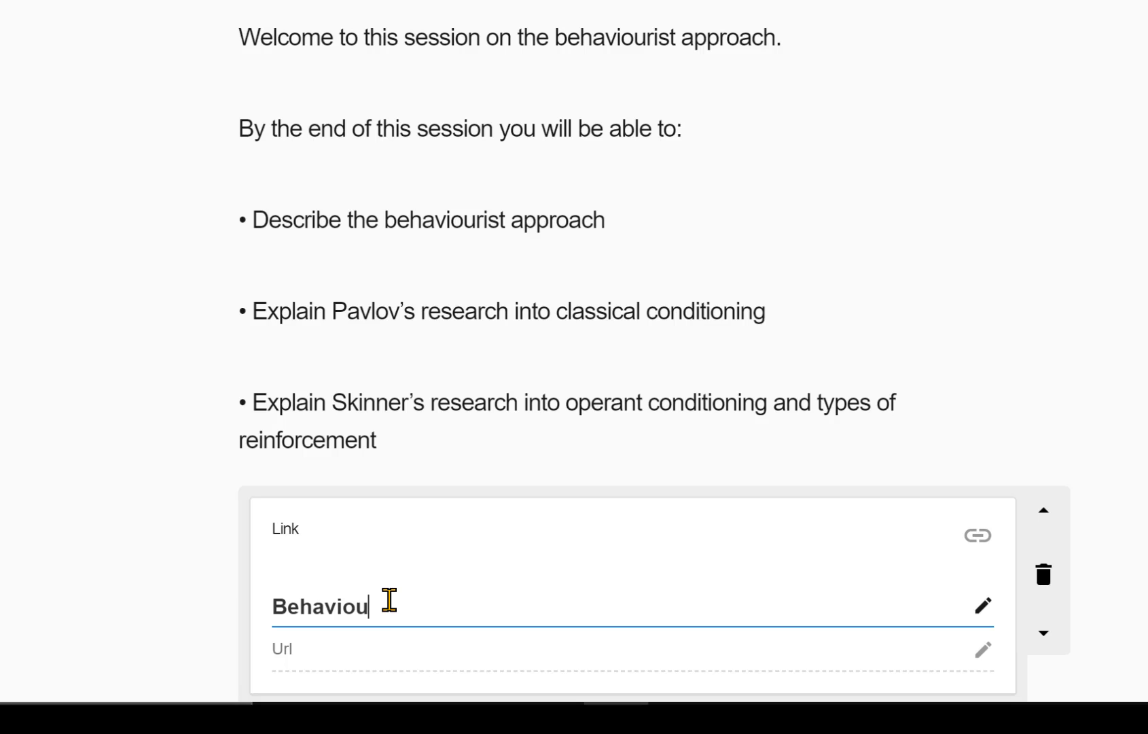
pyautogui.write('rist Approach')
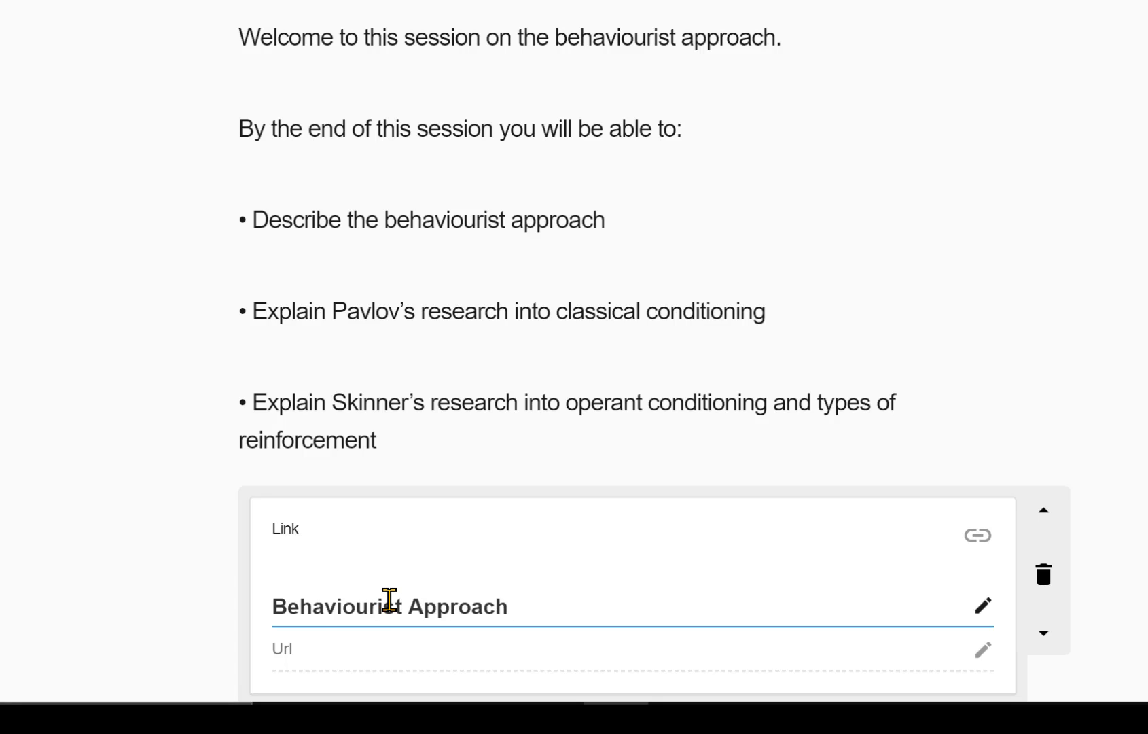
pyautogui.click(318, 649)
pyautogui.hotkey('ctrl', 'v')
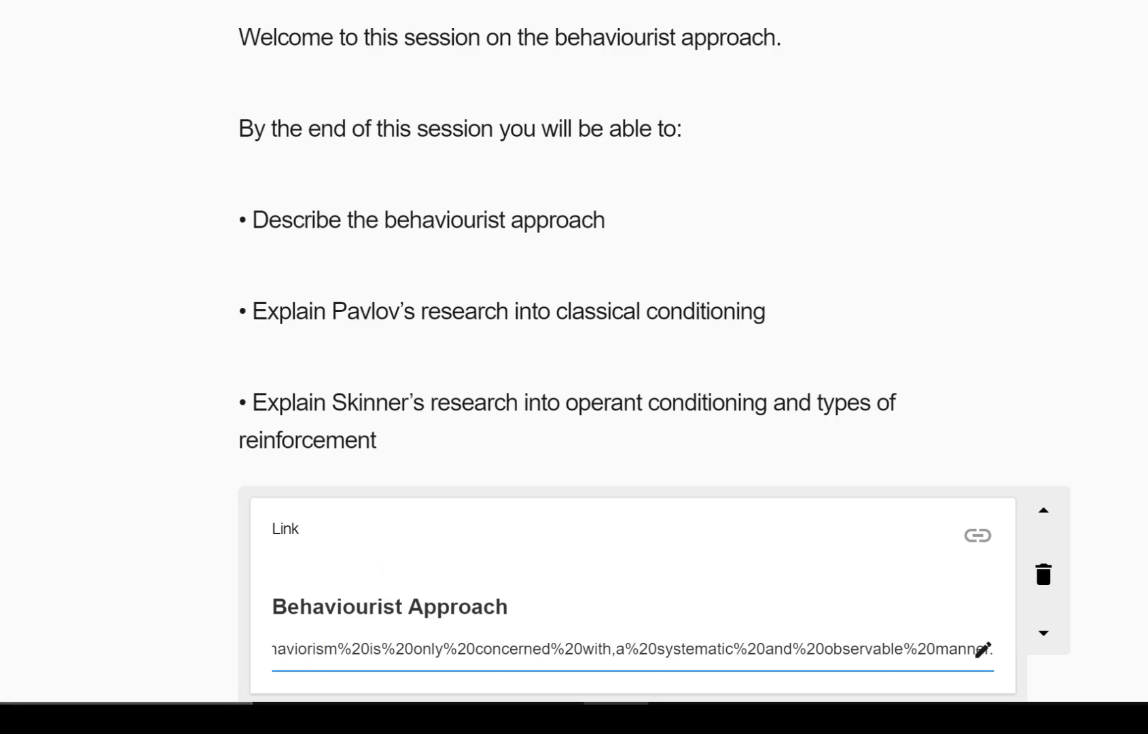
pyautogui.press('Tab')
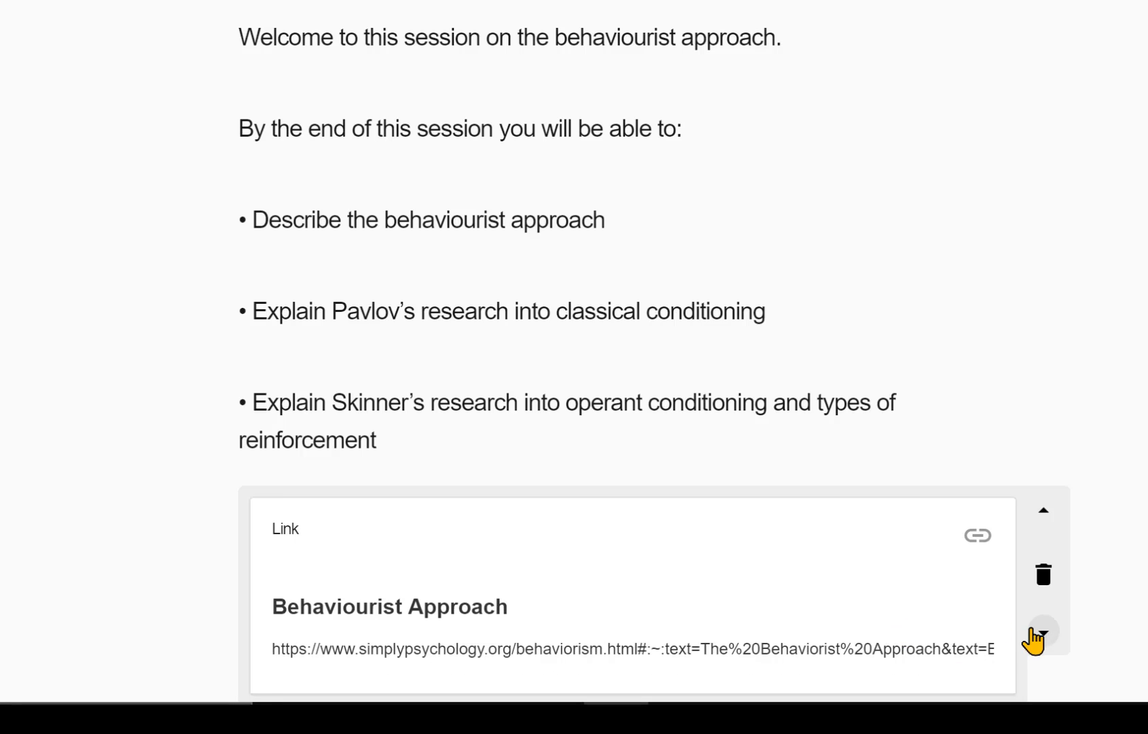
pyautogui.click(1041, 633)
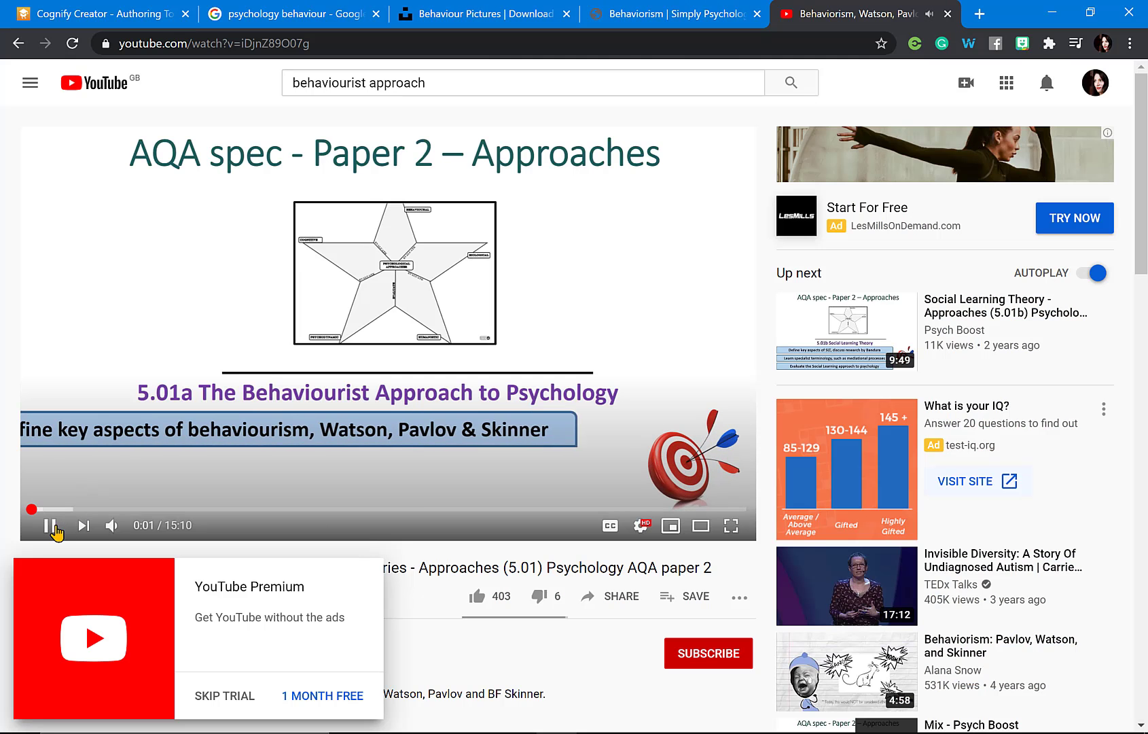
# Pause the behaviourist approach YouTube video and copy its address.
pyautogui.click(49, 525)
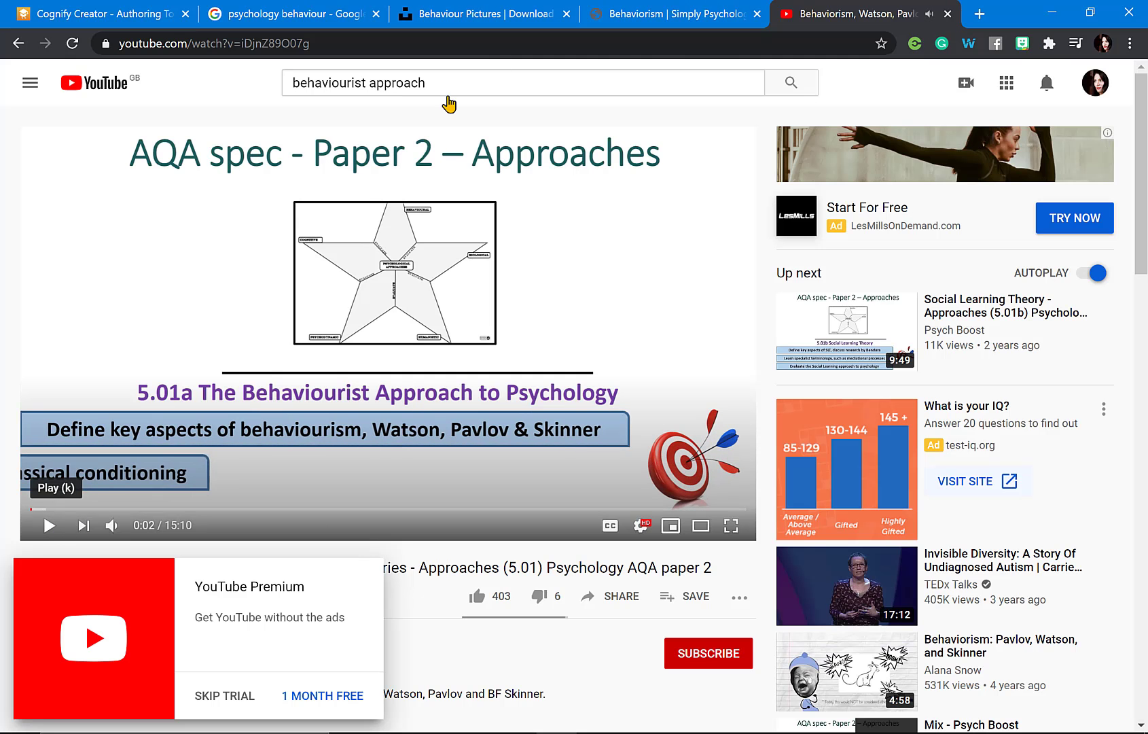
pyautogui.click(471, 41)
pyautogui.rightClick(471, 41)
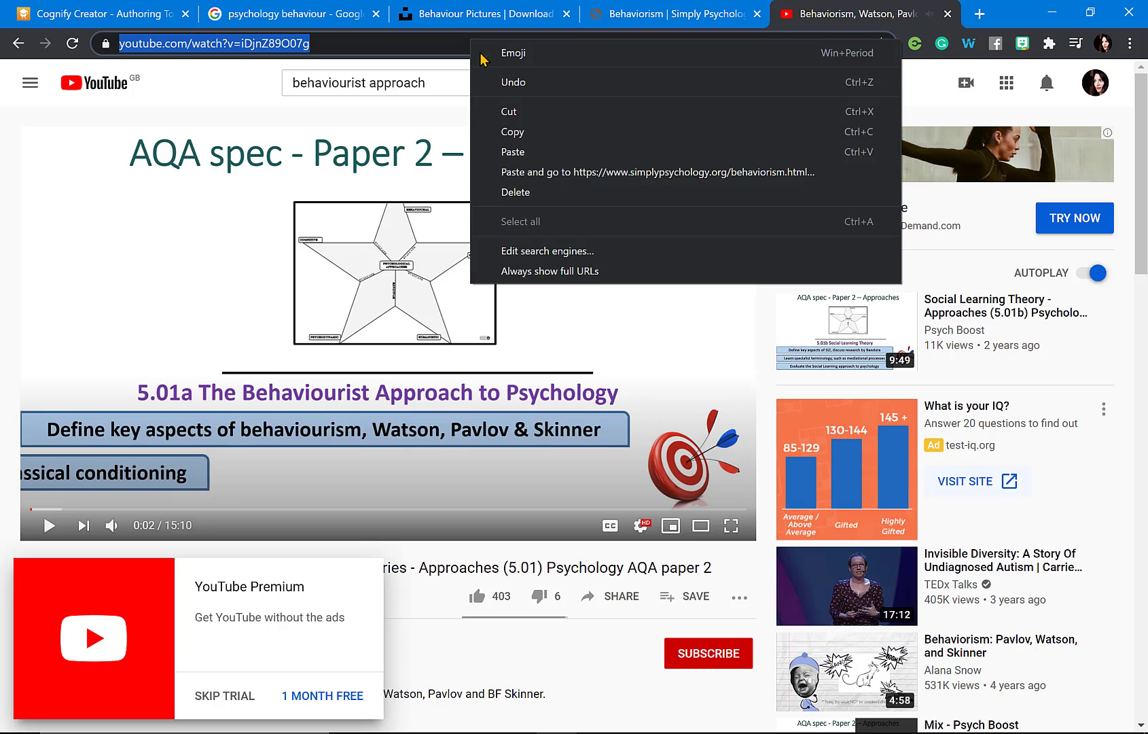
pyautogui.click(502, 133)
pyautogui.click(160, 20)
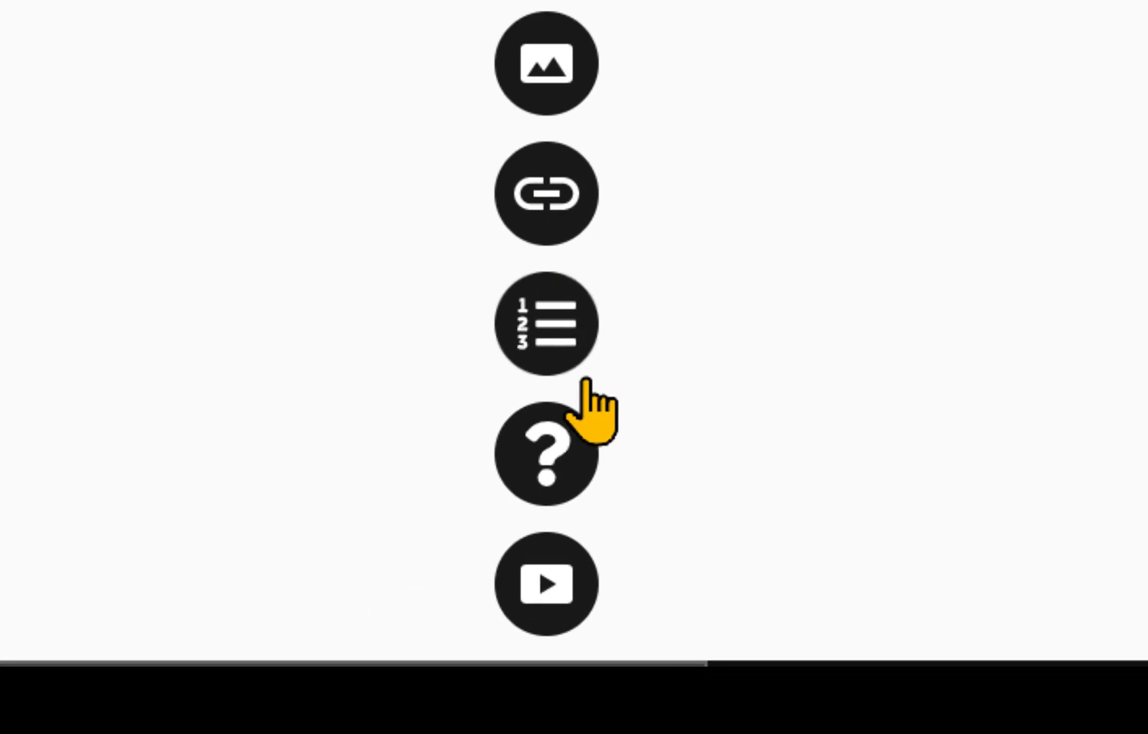
# Add a video block captioned 'Behaviour theories - YouTube Clip' and paste the YouTube URL.
pyautogui.click(588, 562)
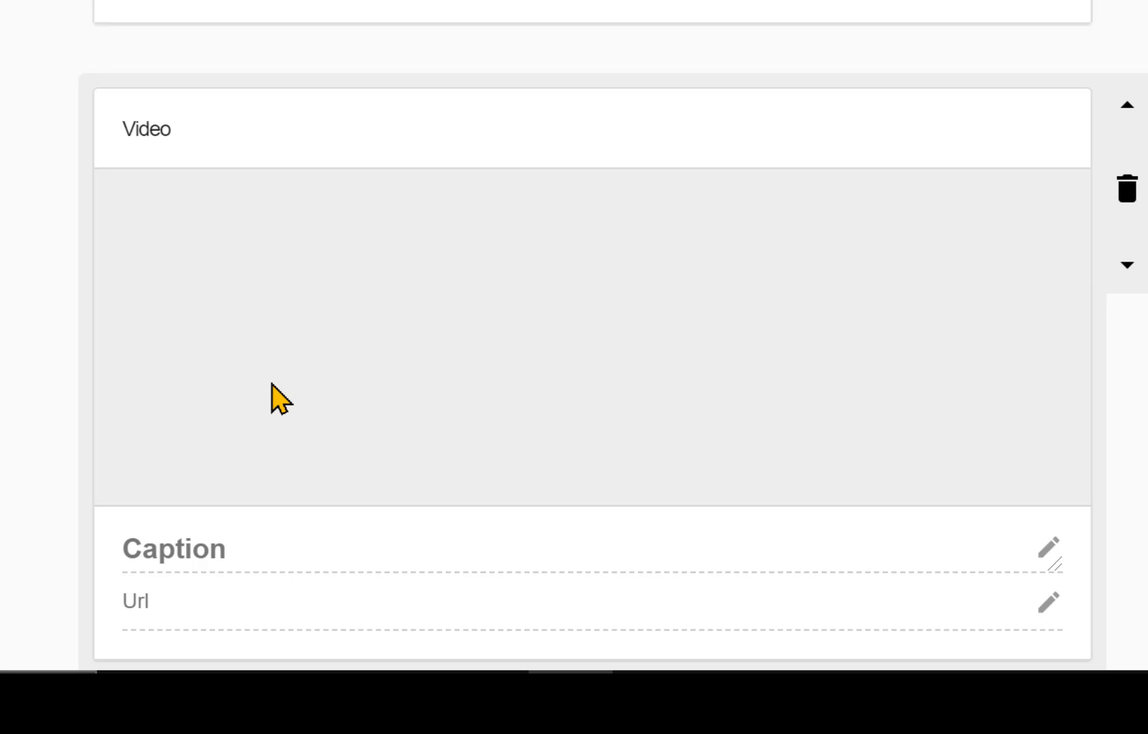
pyautogui.click(257, 547)
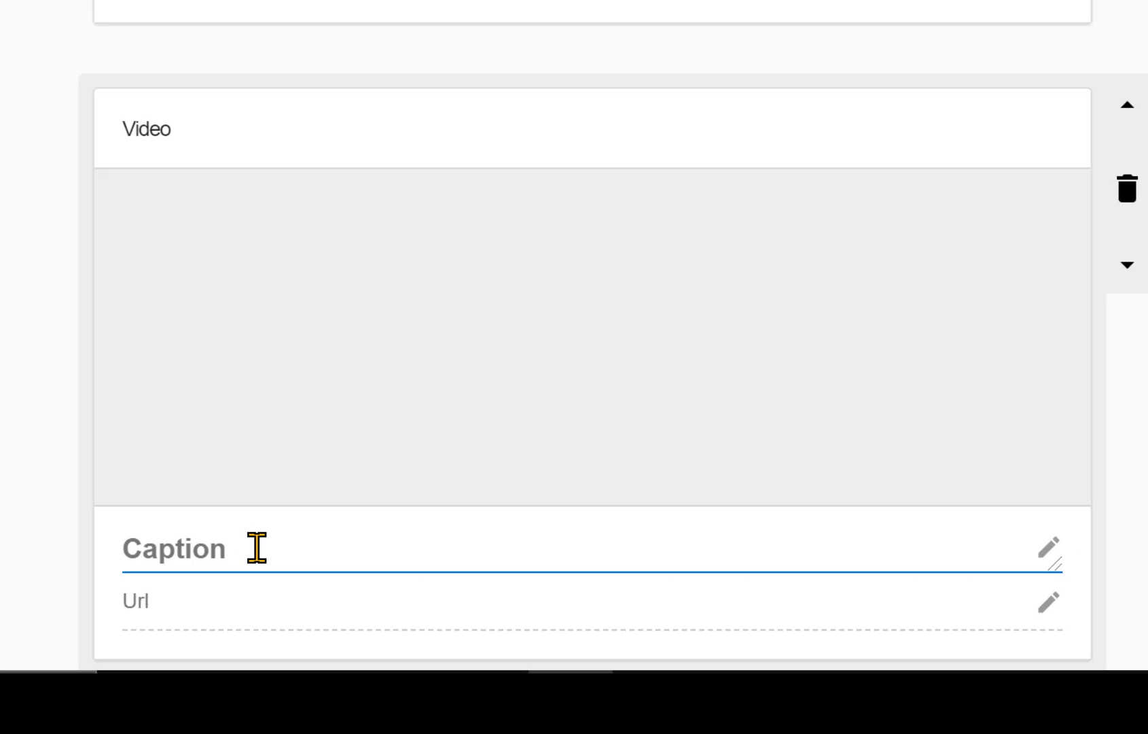
pyautogui.write('Behavio')
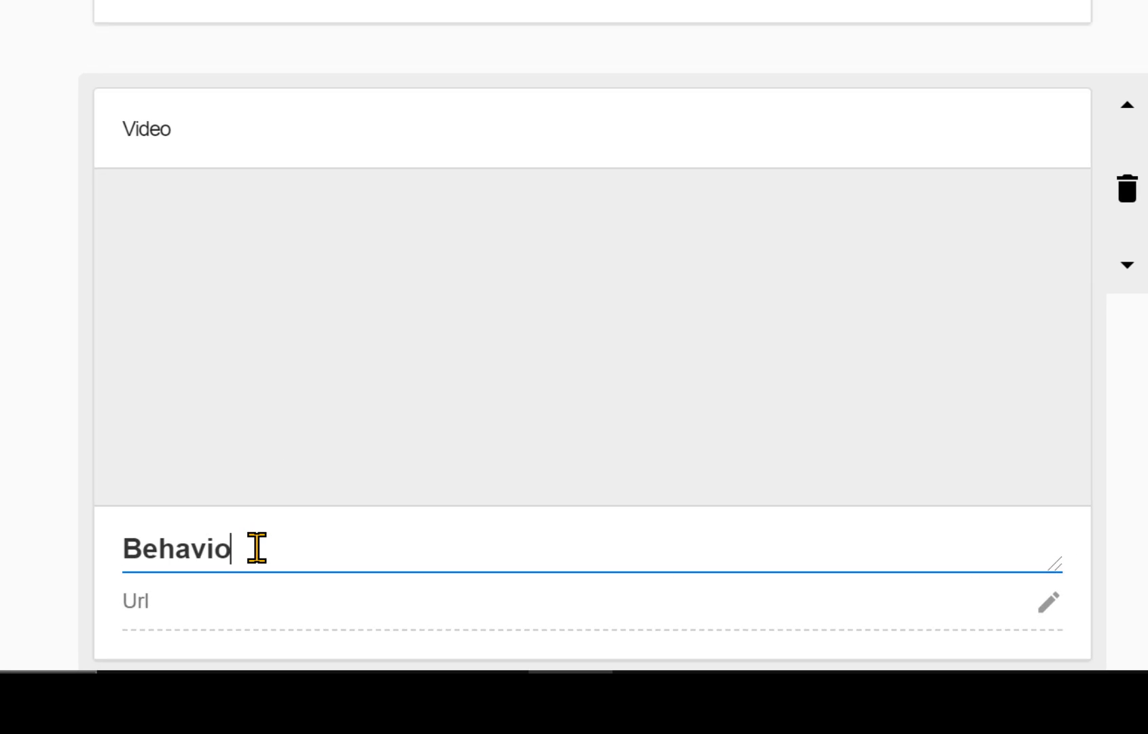
pyautogui.write('ur theories - YouTube CL')
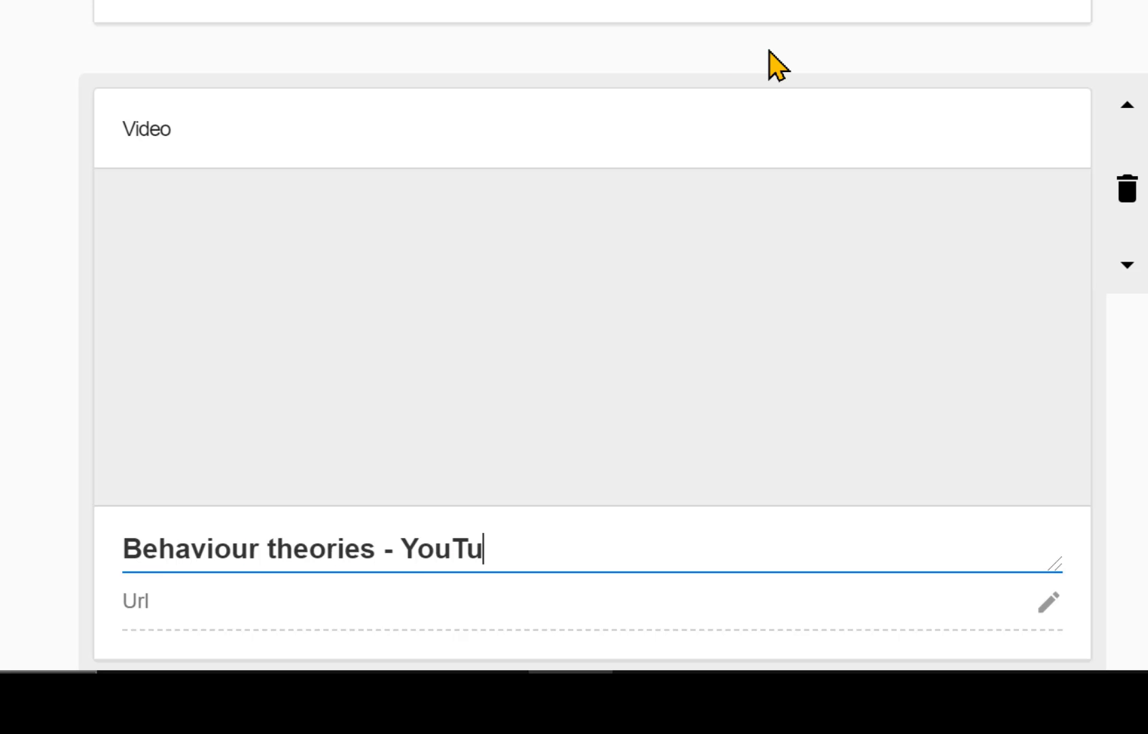
pyautogui.press('BackSpace')
pyautogui.write('lic')
pyautogui.press('BackSpace')
pyautogui.write('p')
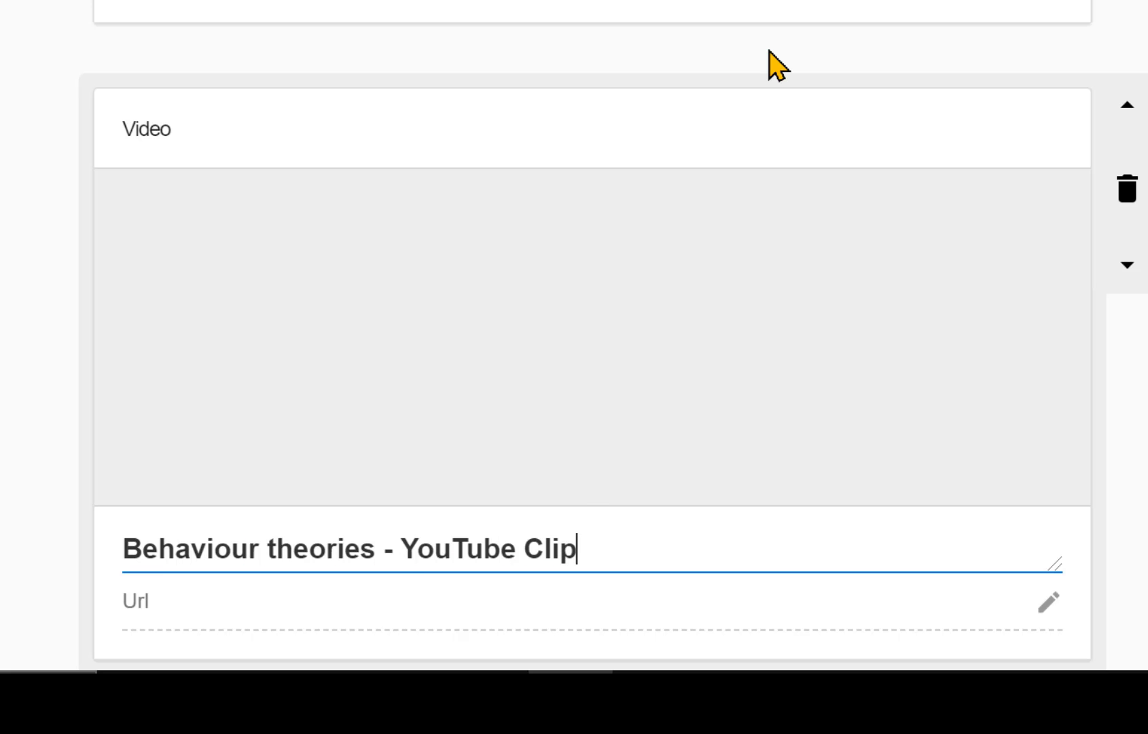
pyautogui.click(389, 608)
pyautogui.hotkey('ctrl', 'v')
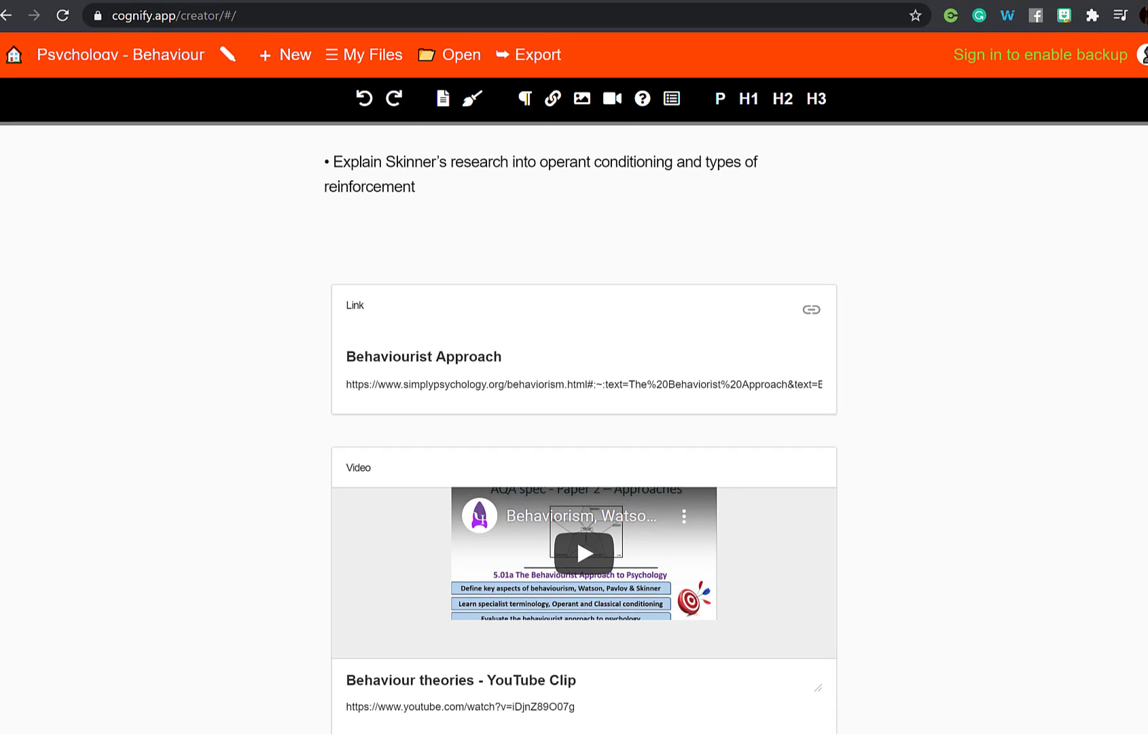
# Add an Open Question block asking 'Can you summarise Watson's key points below?' under the video.
pyautogui.scroll(15, 581, 428)
pyautogui.scroll(6, 581, 428)
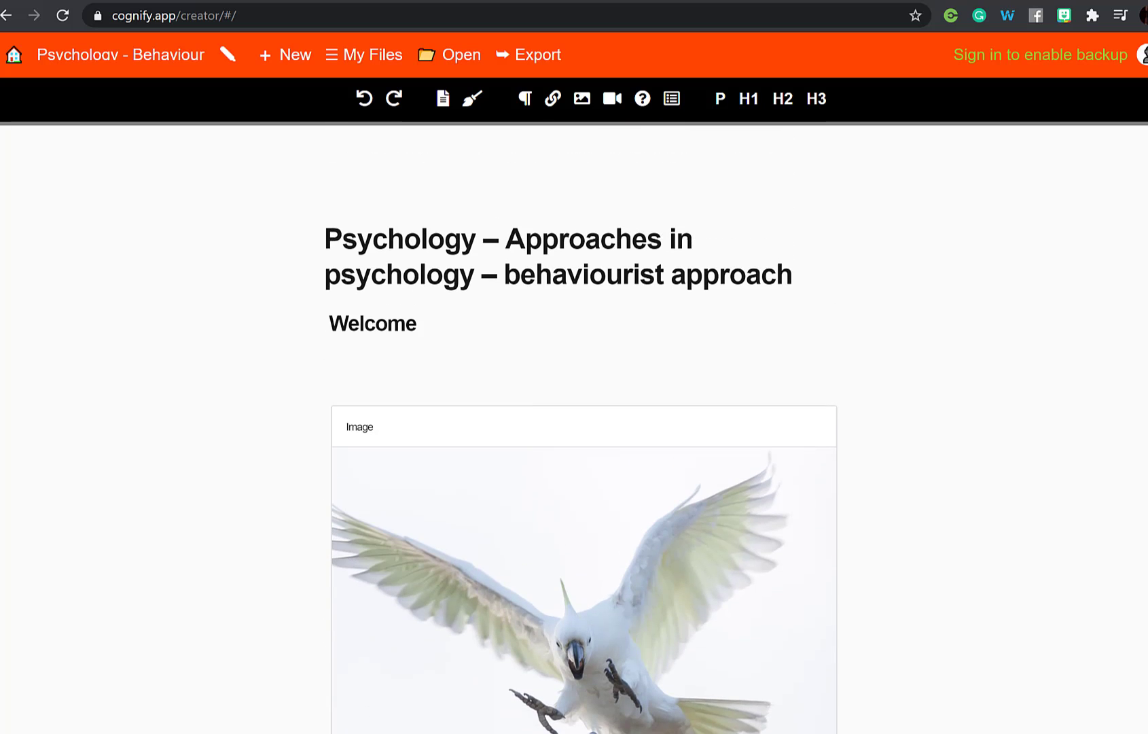
pyautogui.scroll(-20, 679, 516)
pyautogui.click(290, 597)
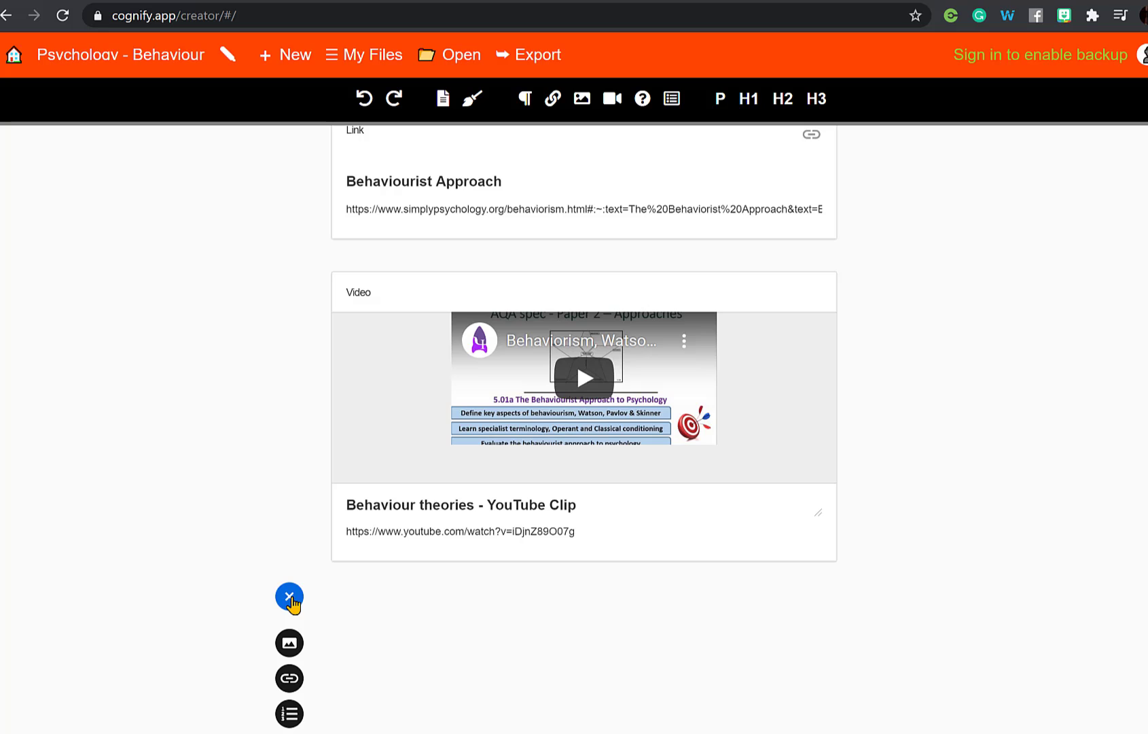
pyautogui.click(643, 100)
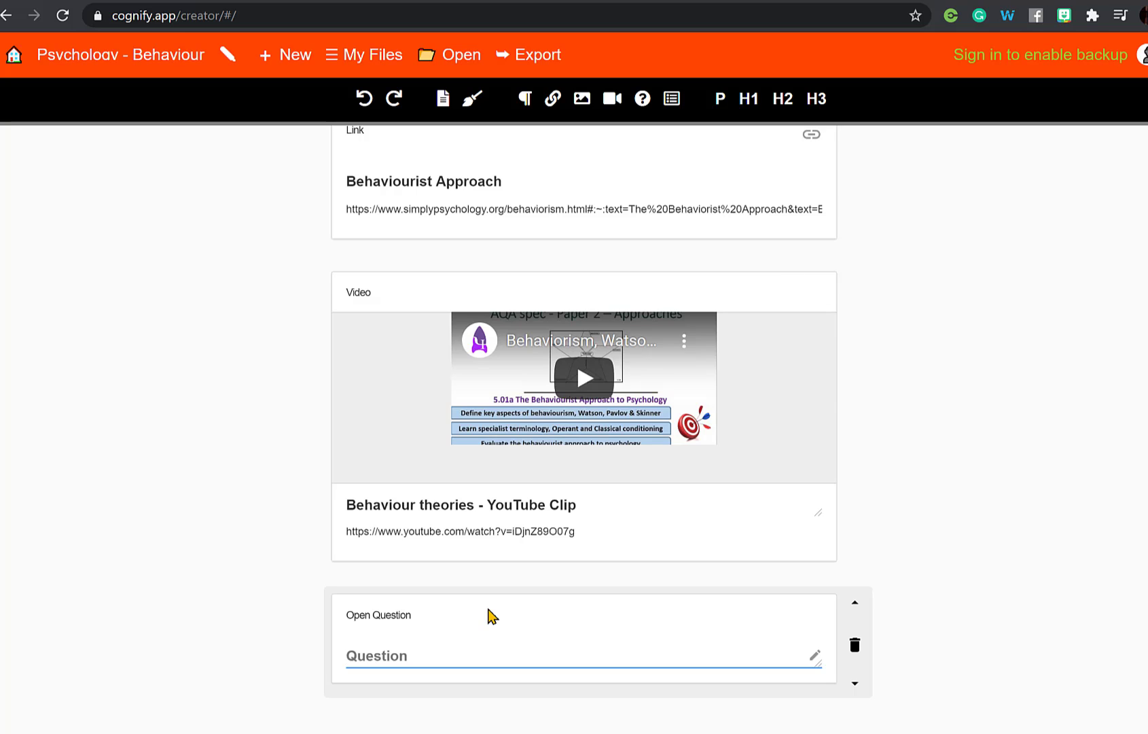
pyautogui.write('Can you summarise Wats')
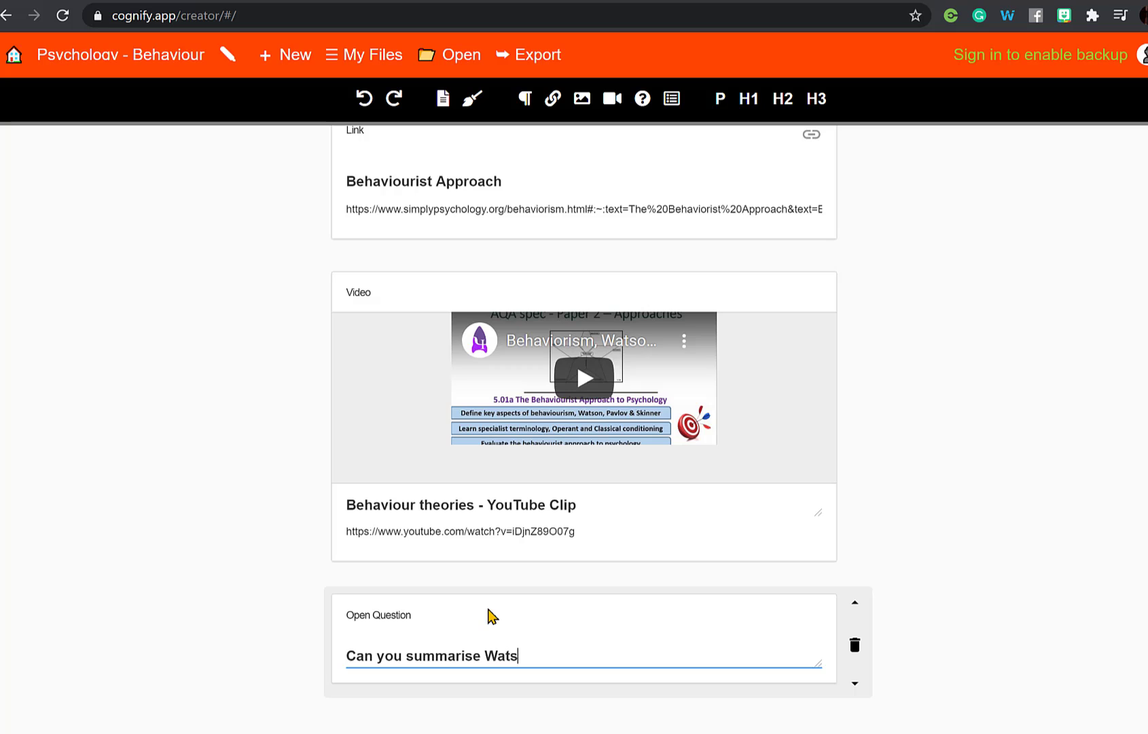
pyautogui.write("on's key points below?")
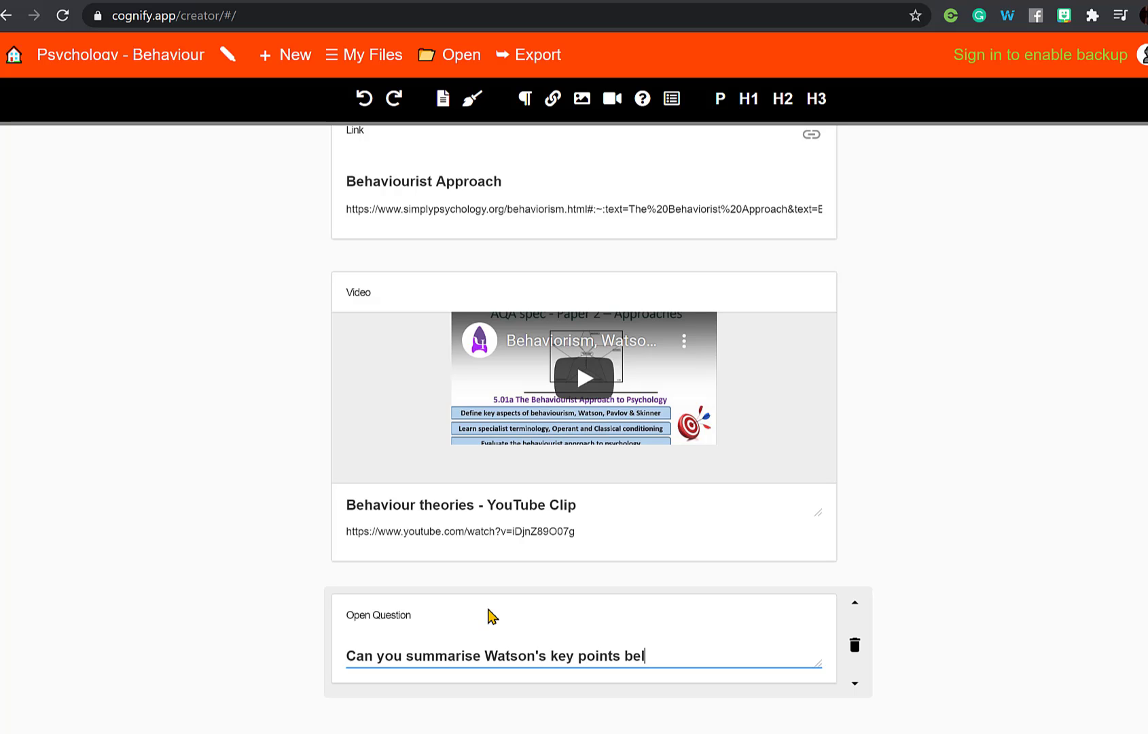
pyautogui.click(572, 708)
pyautogui.scroll(-3, 572, 708)
pyautogui.click(284, 544)
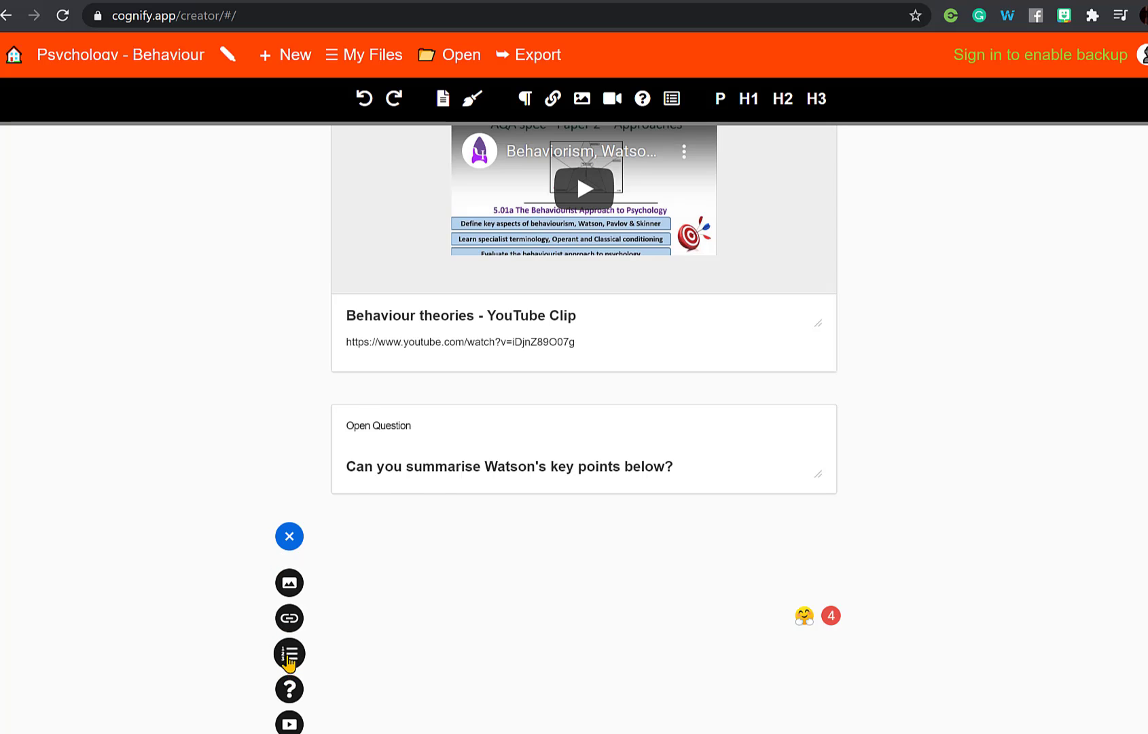
# Add the question 'Pavlov's main experiments were conducted on' with answers Cats, Dogs, Monkeys, Rats, Dogs correct.
pyautogui.click(288, 656)
pyautogui.write("Pavlov'")
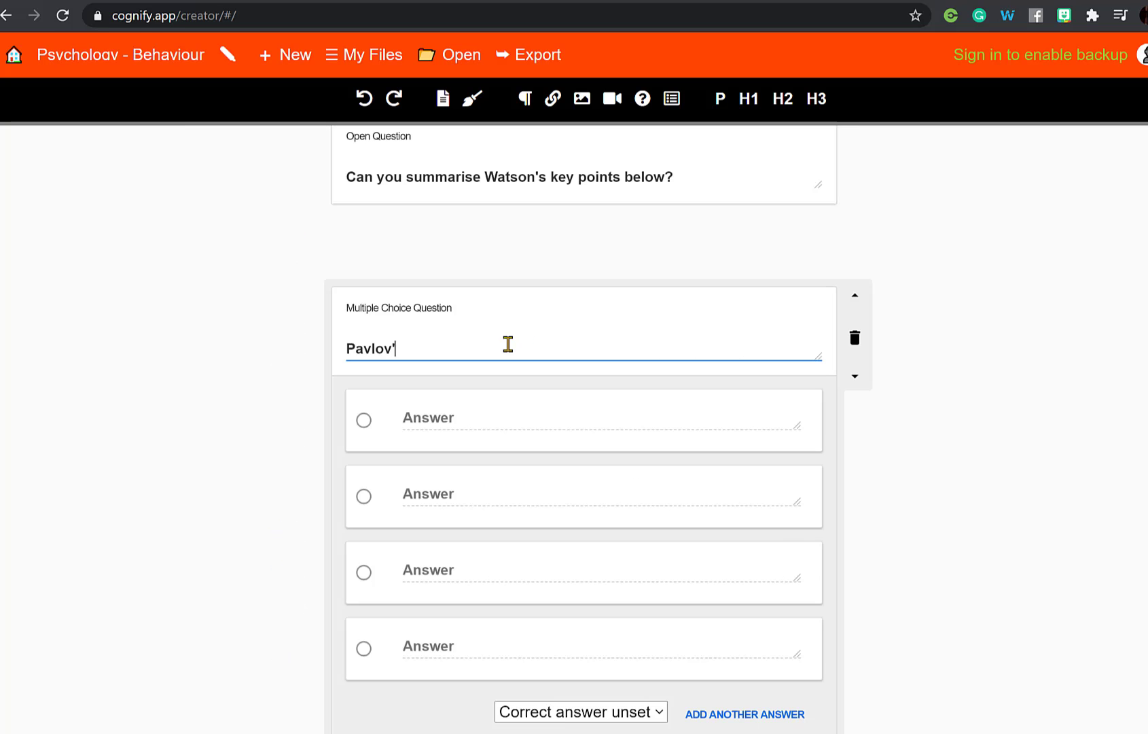
pyautogui.write('s main experiments were conducti')
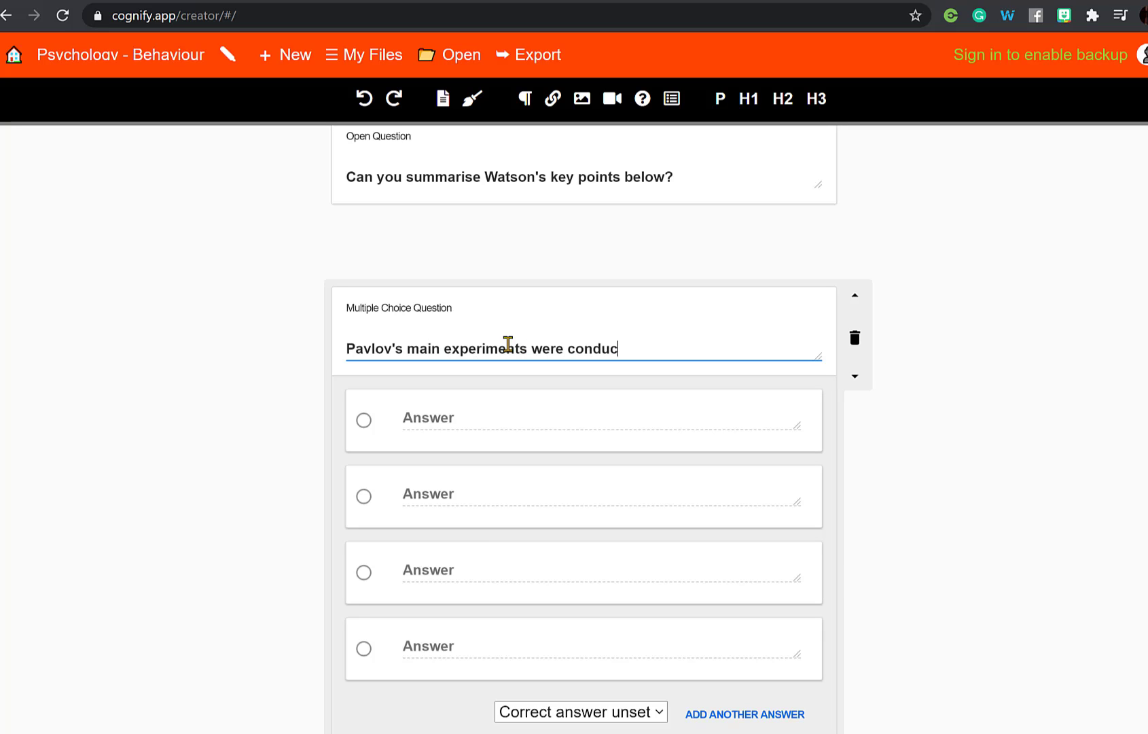
pyautogui.click(479, 416)
pyautogui.write('Cats')
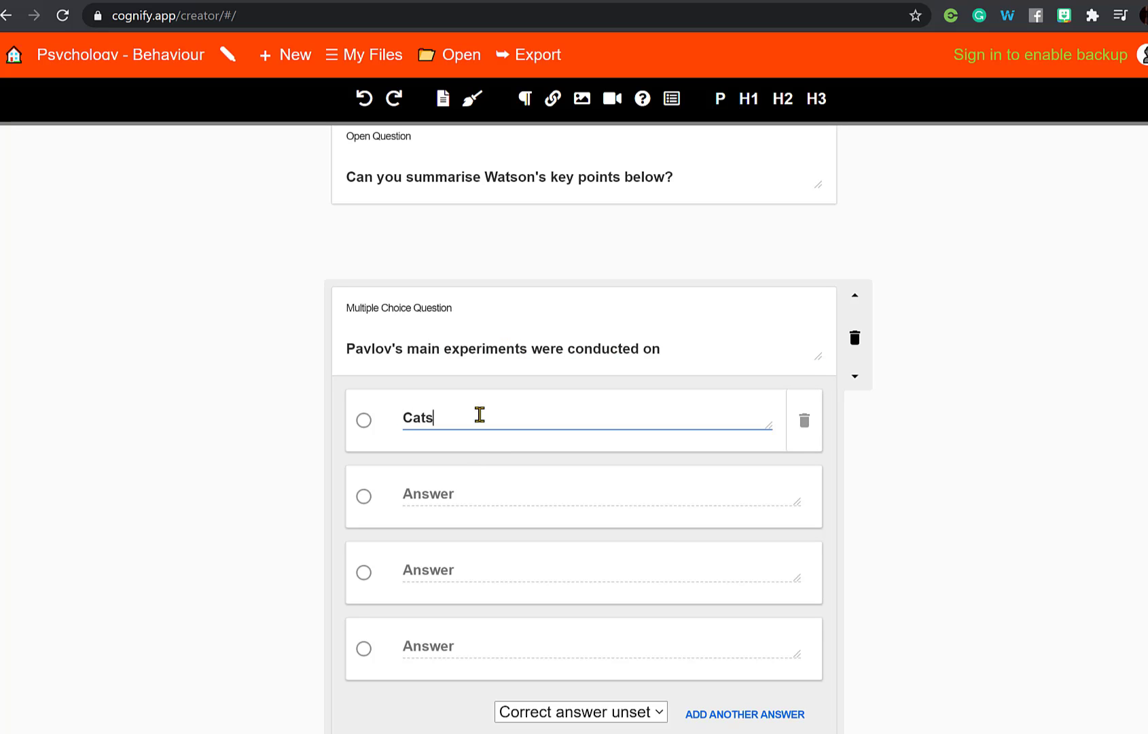
pyautogui.click(425, 483)
pyautogui.write('Dogs')
pyautogui.click(449, 567)
pyautogui.write('Monkeys')
pyautogui.click(430, 635)
pyautogui.write('Rats')
pyautogui.click(365, 503)
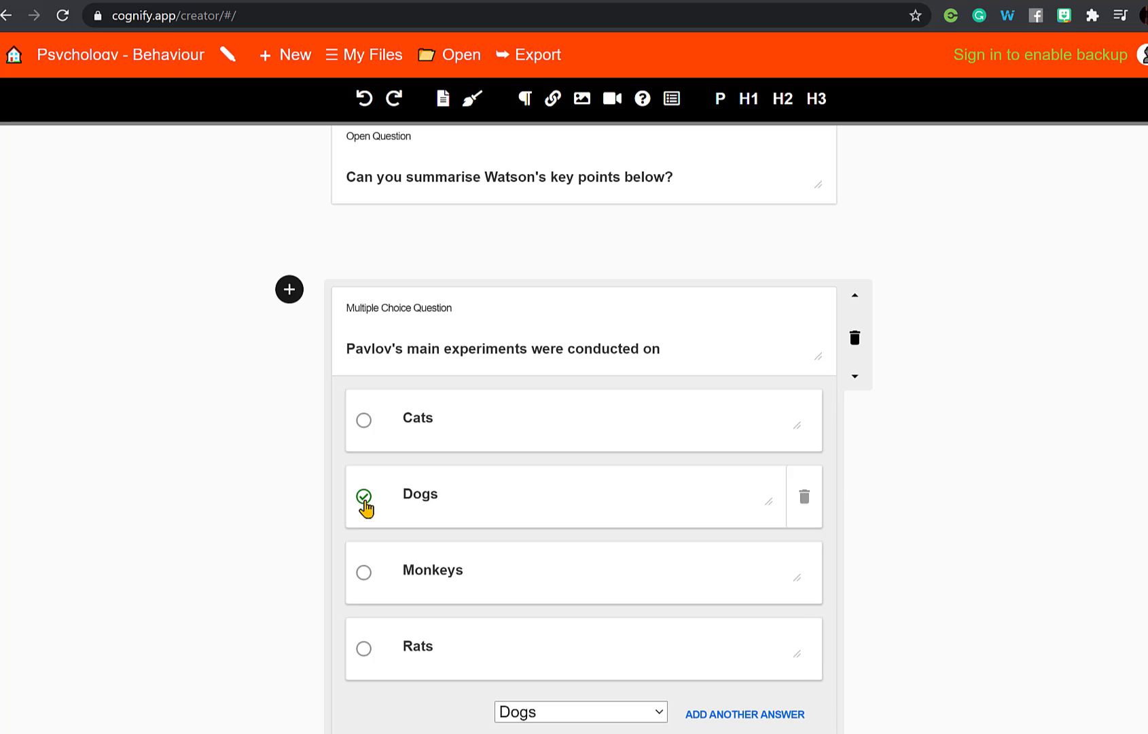
pyautogui.scroll(15, 584, 428)
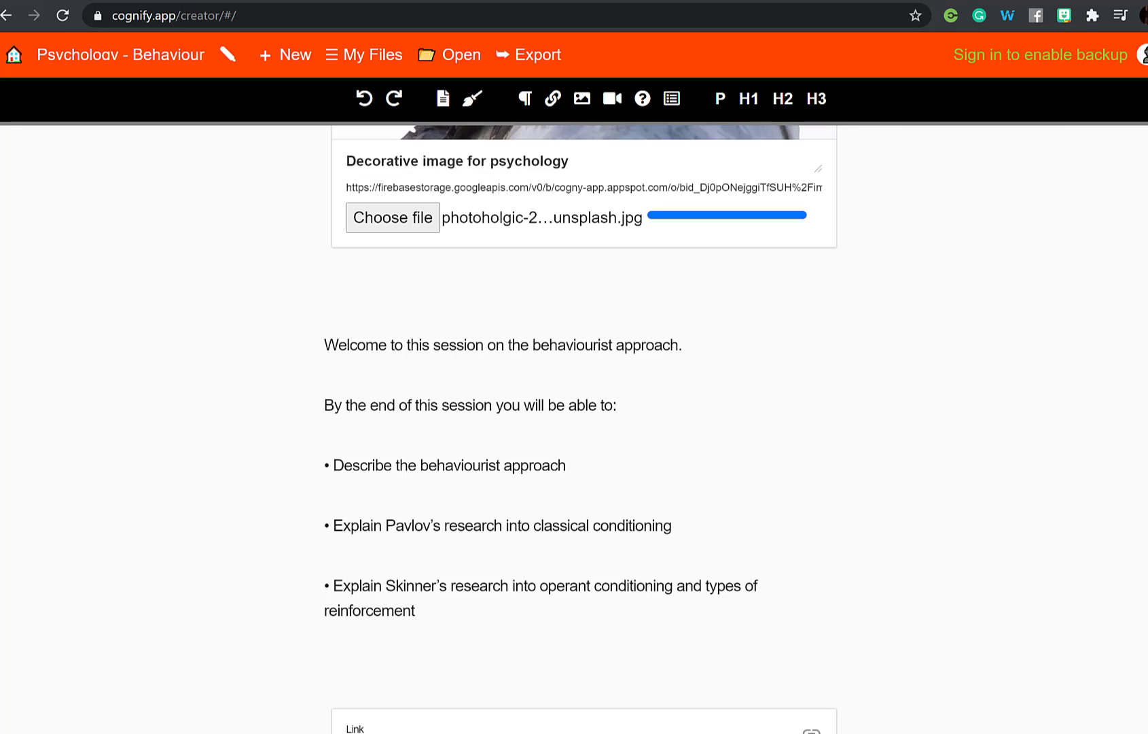
# Choose Publish from the Export menu to bring up the 'Publish Your Cognify Lecture' options.
pyautogui.scroll(1, 585, 428)
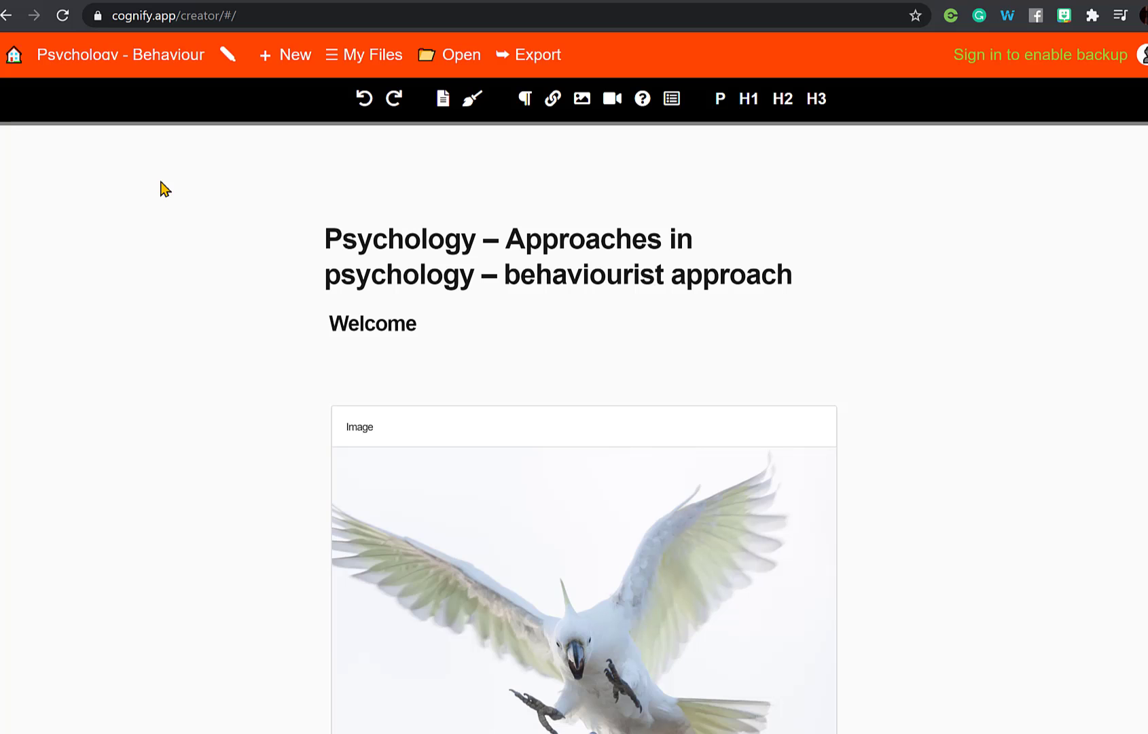
pyautogui.click(537, 56)
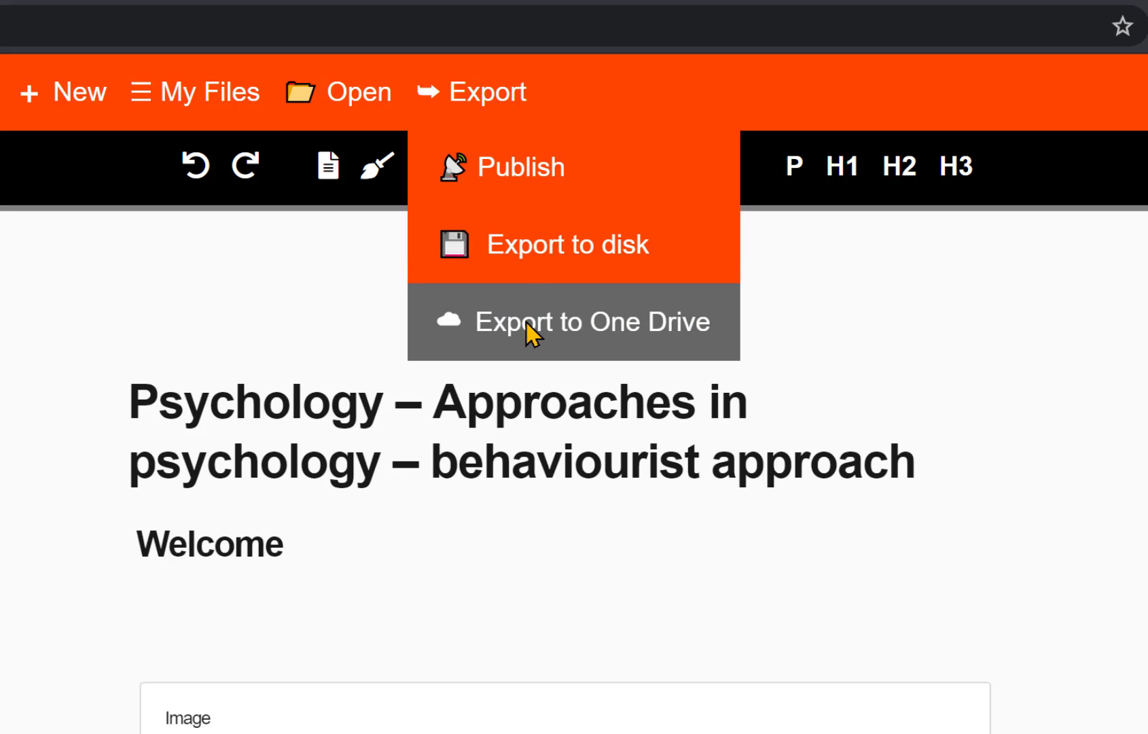
pyautogui.click(525, 166)
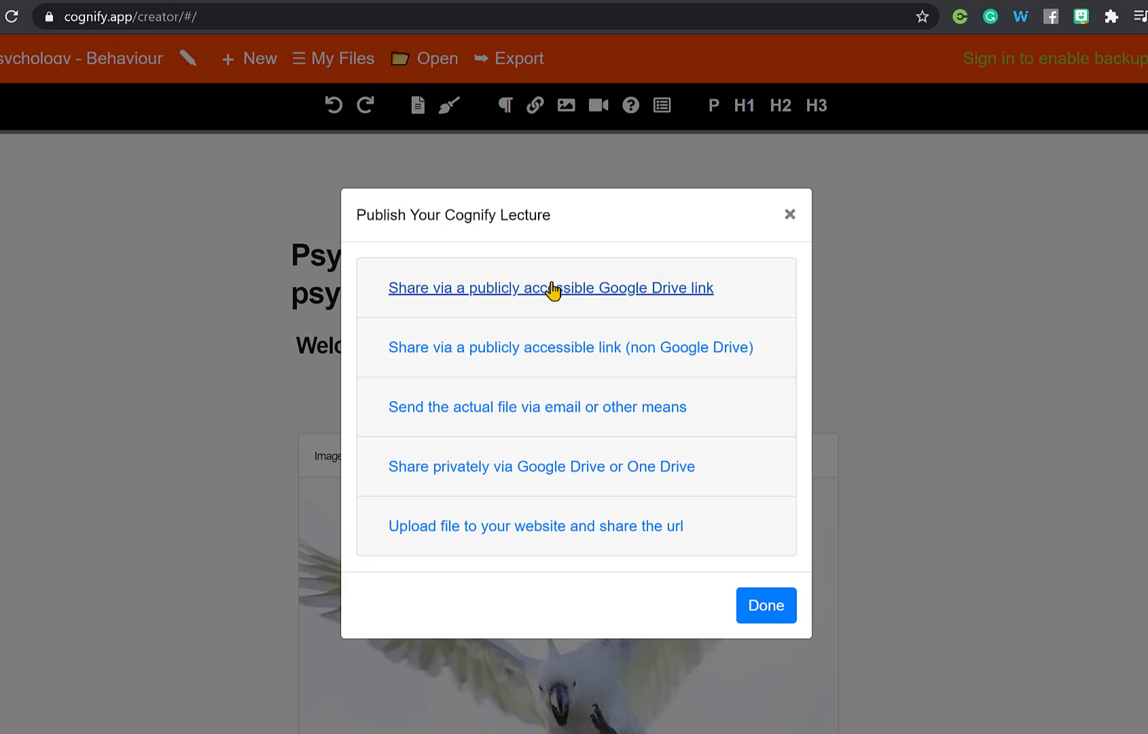
# Upload the lesson for a public non-Google Drive link and copy that link.
pyautogui.click(557, 350)
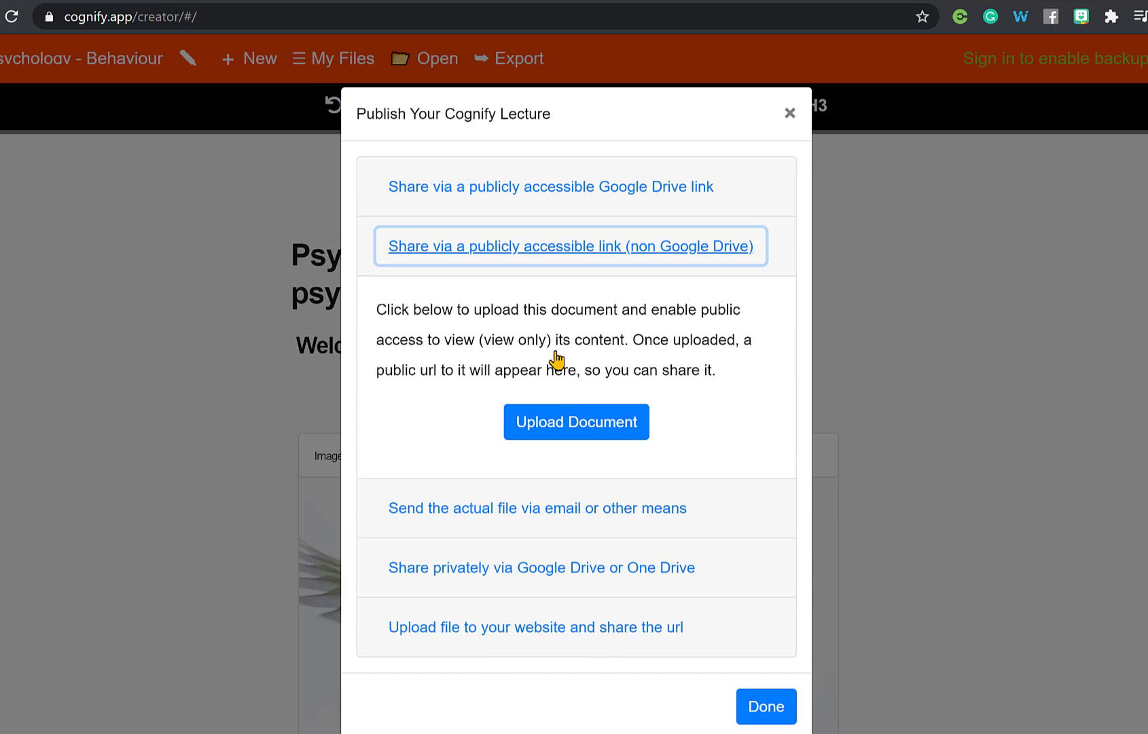
pyautogui.click(566, 427)
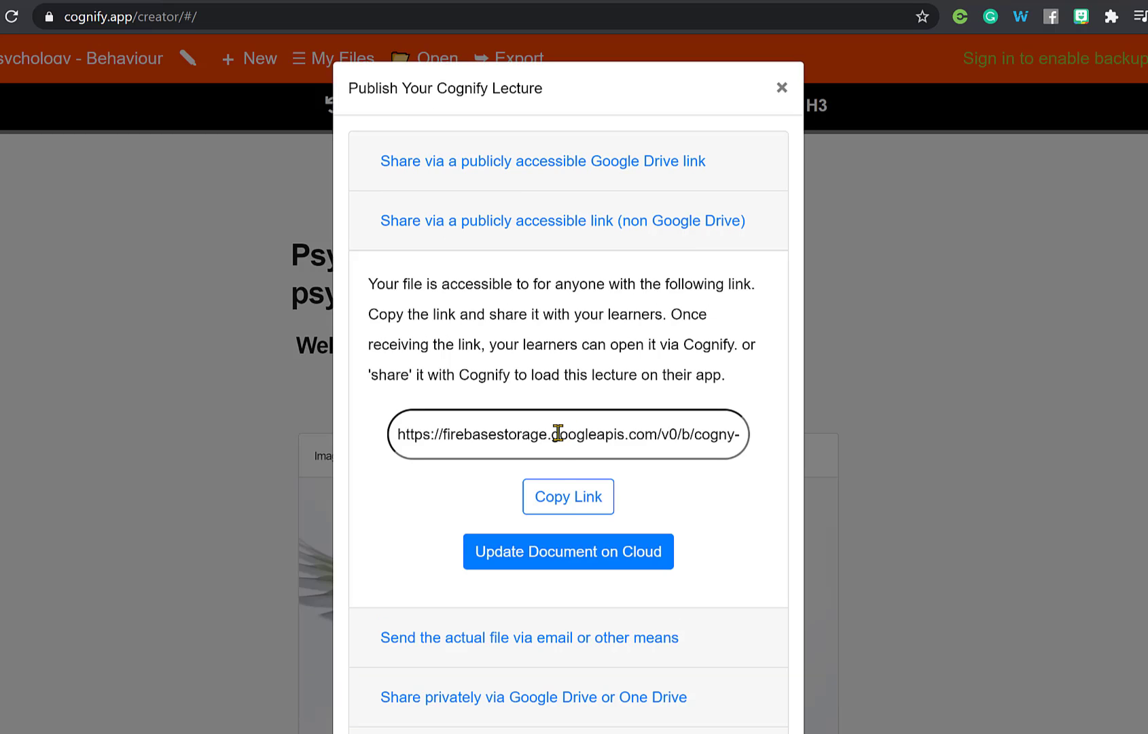
pyautogui.click(569, 505)
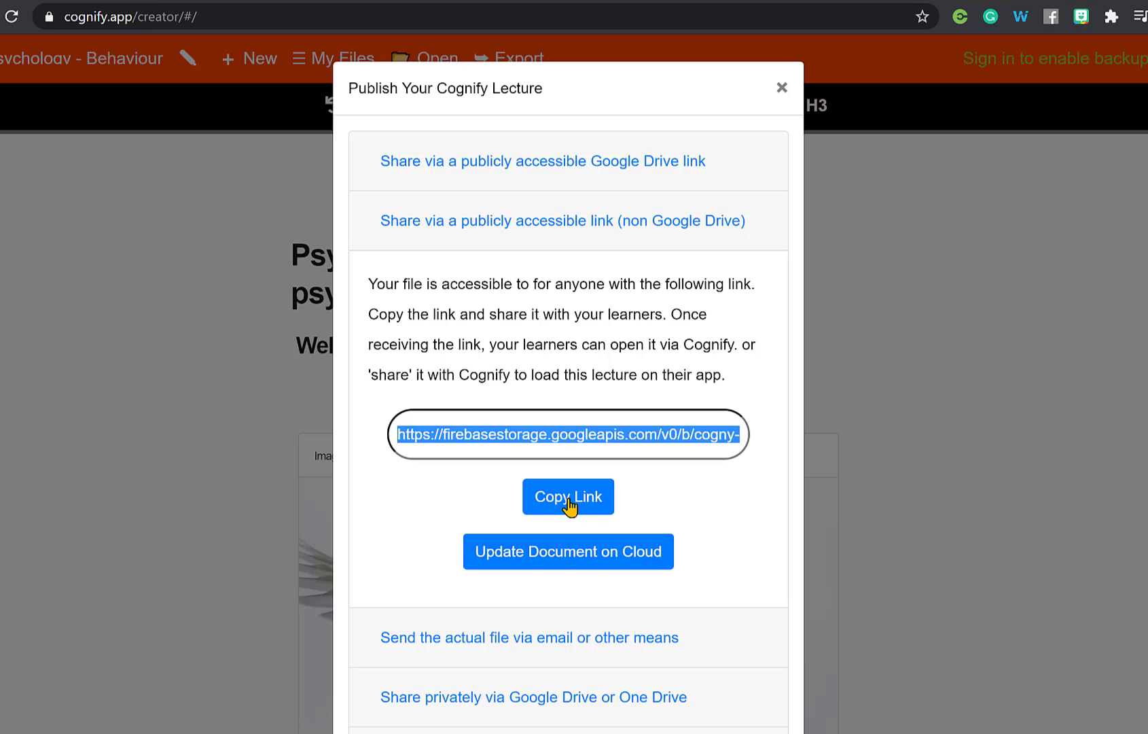
pyautogui.click(563, 639)
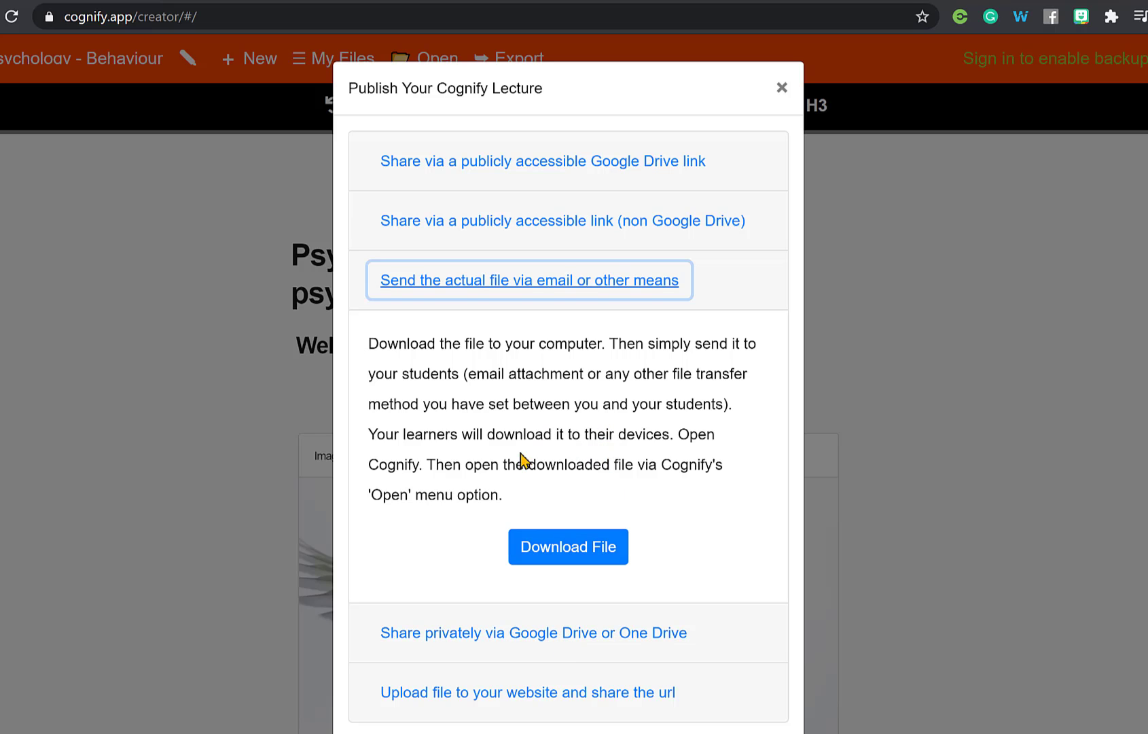
# Review the private Google Drive/OneDrive and website-upload sharing options.
pyautogui.click(575, 641)
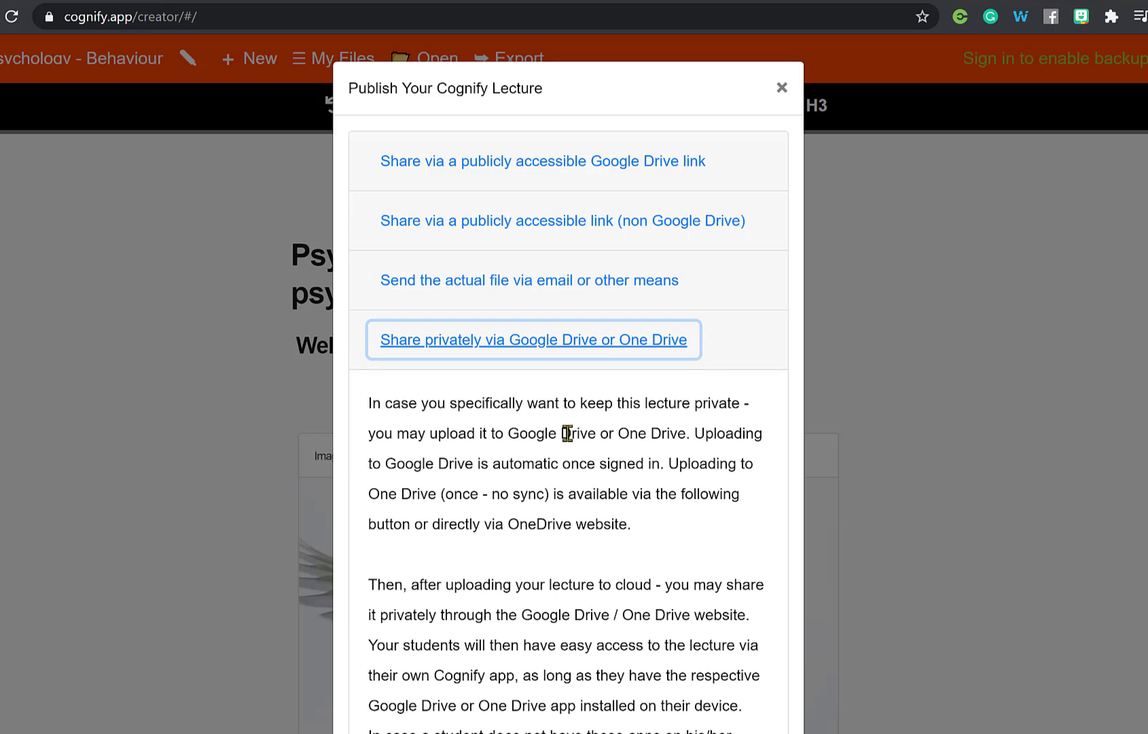
pyautogui.scroll(-8, 568, 407)
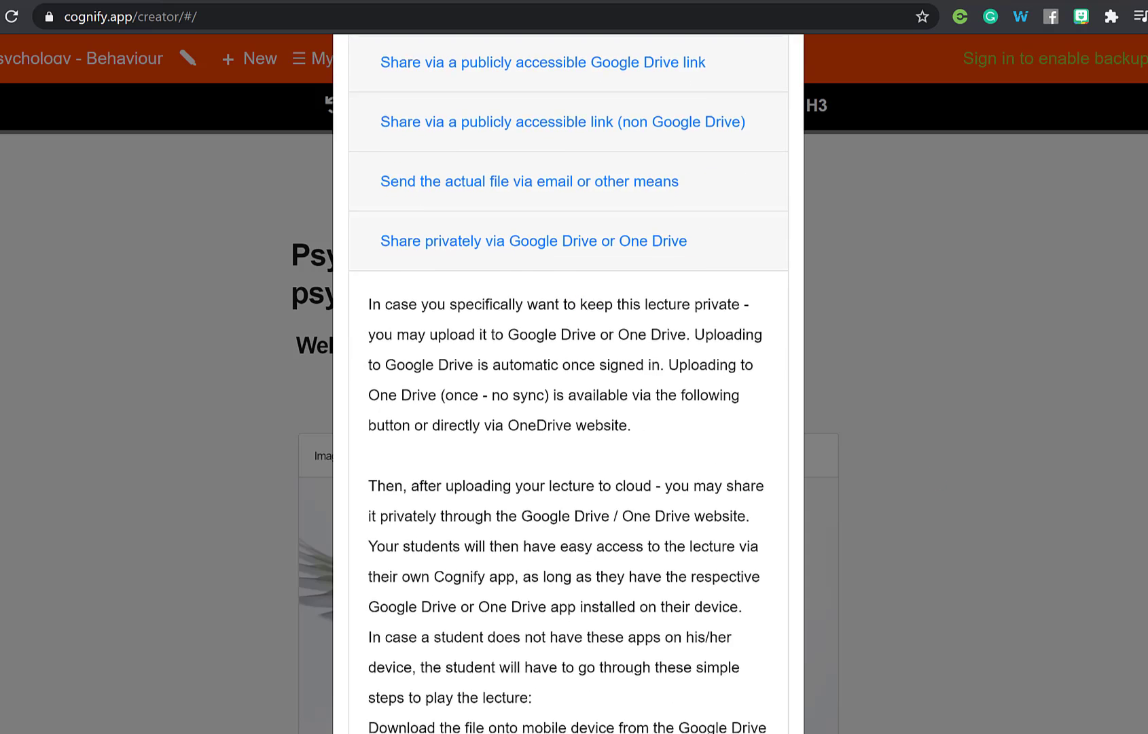
pyautogui.scroll(-2, 568, 381)
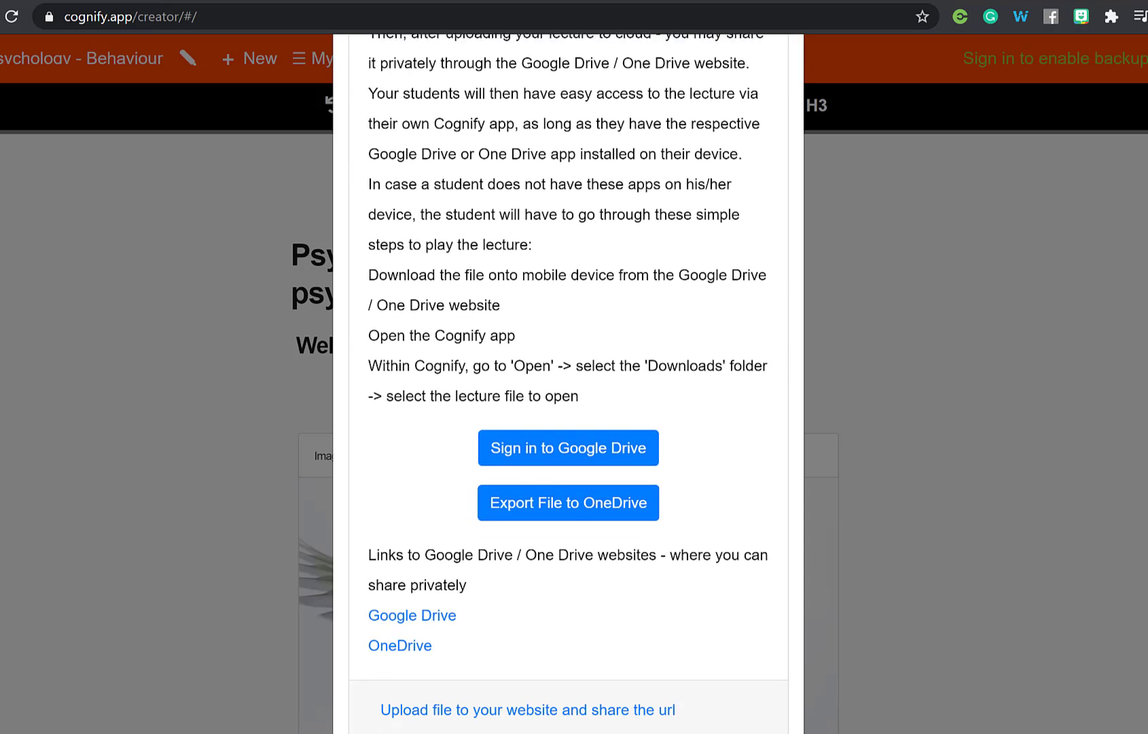
pyautogui.click(642, 653)
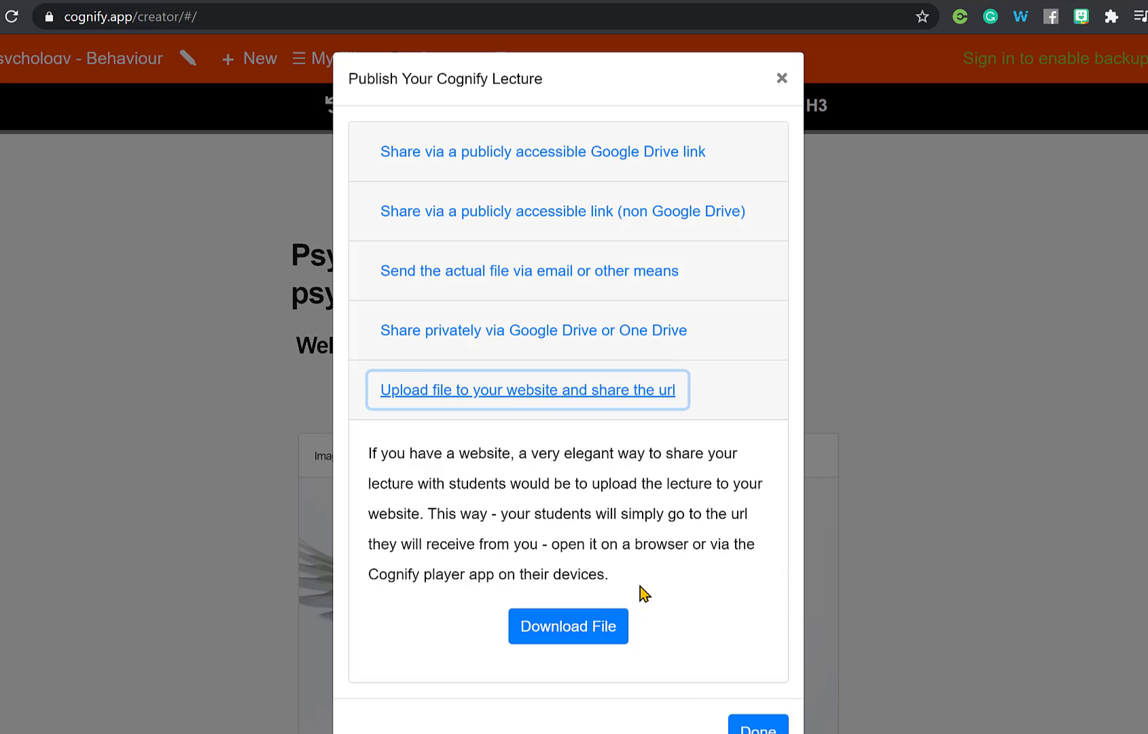
# Export the lesson file to OneDrive and save it there as Psychology - Behaviour.html.html.
pyautogui.click(533, 331)
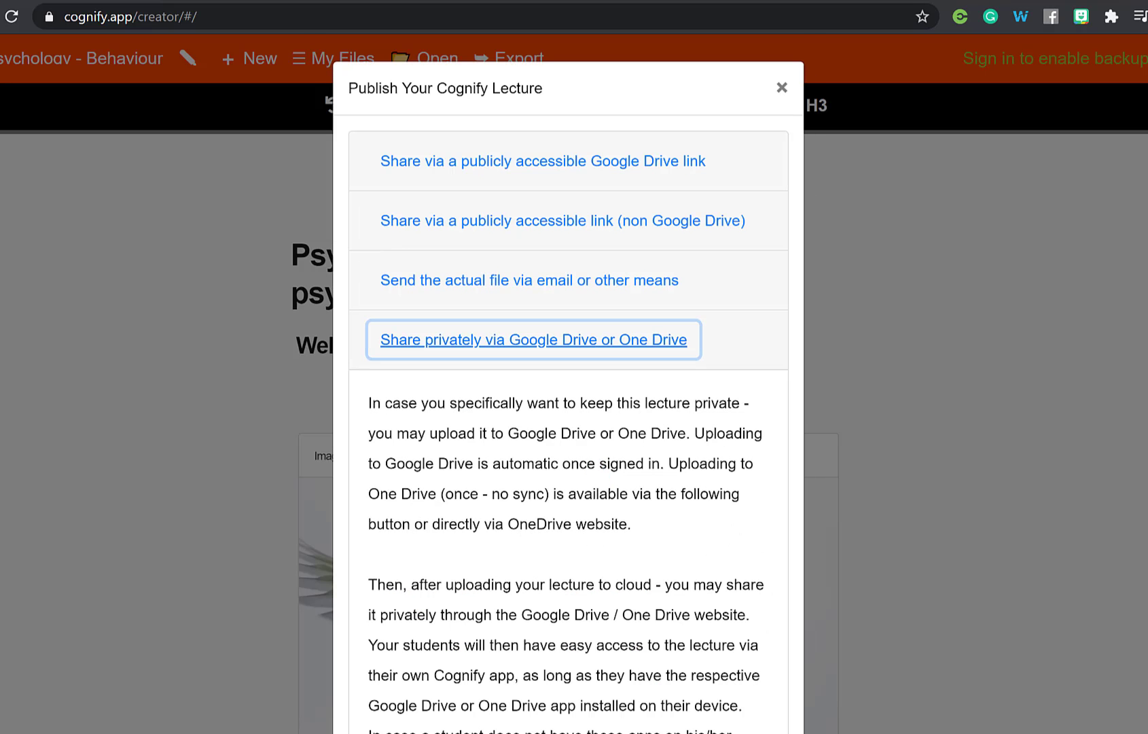
pyautogui.scroll(-6, 568, 384)
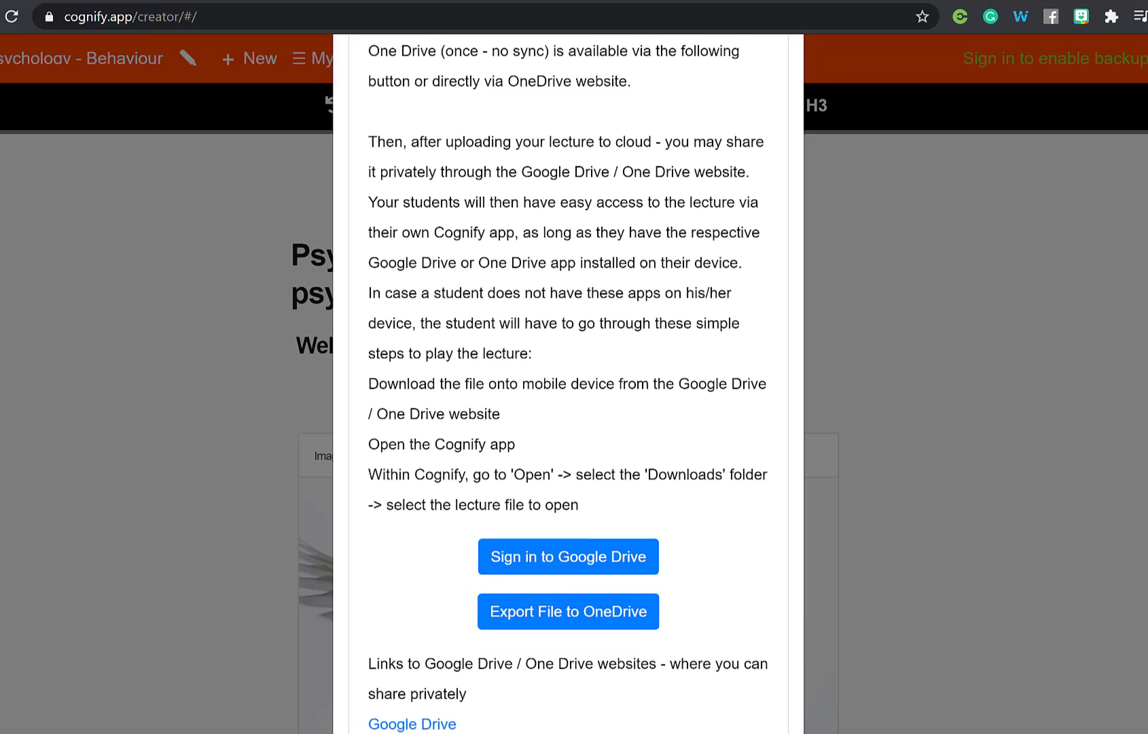
pyautogui.click(579, 618)
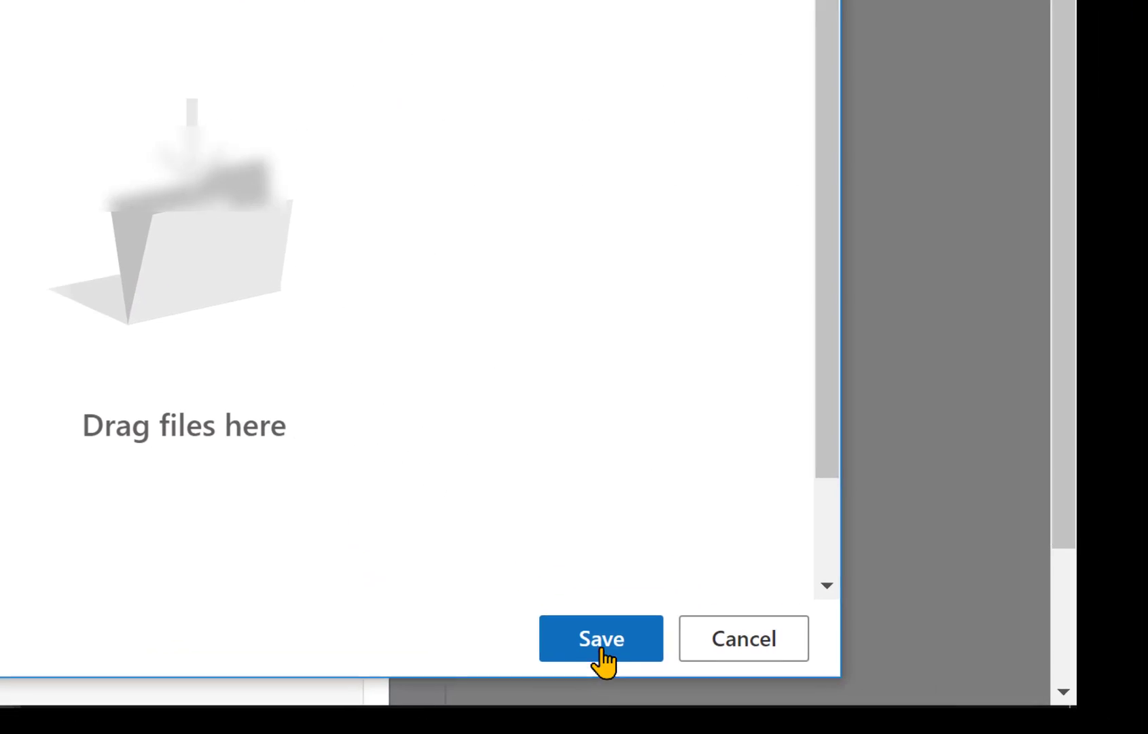
pyautogui.click(591, 646)
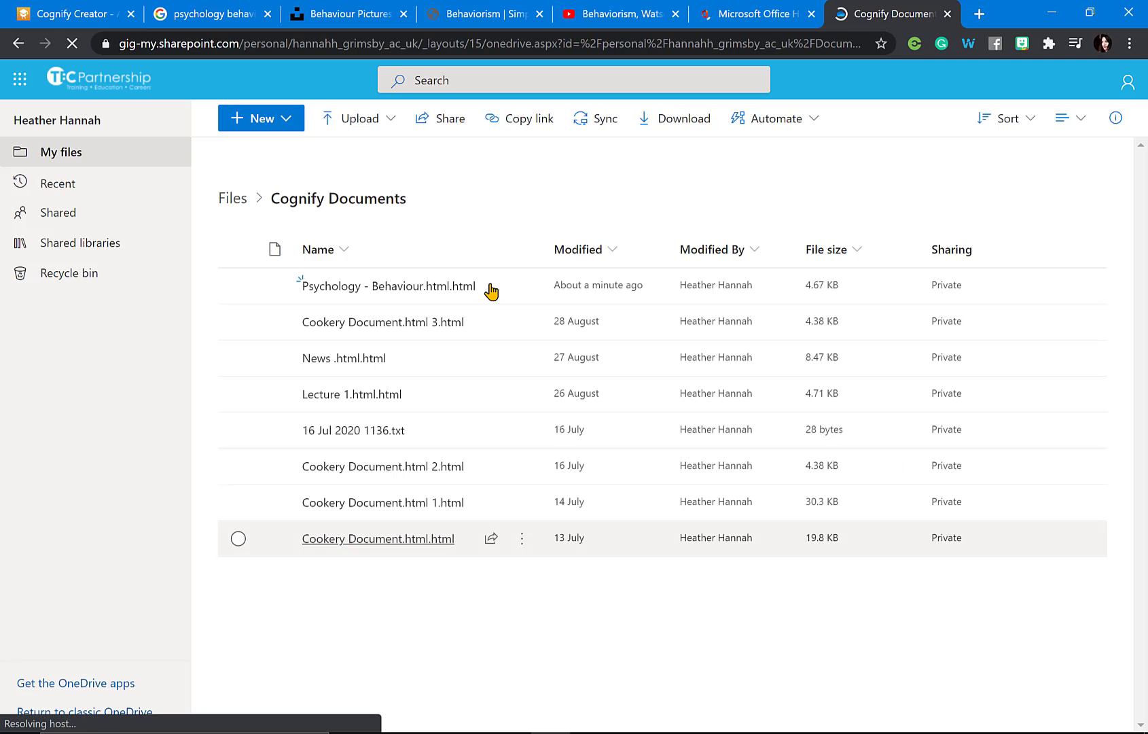
# Share Psychology - Behaviour.html.html from Cognify Documents by link with a recipient chosen from suggestions.
pyautogui.moveTo(491, 292)
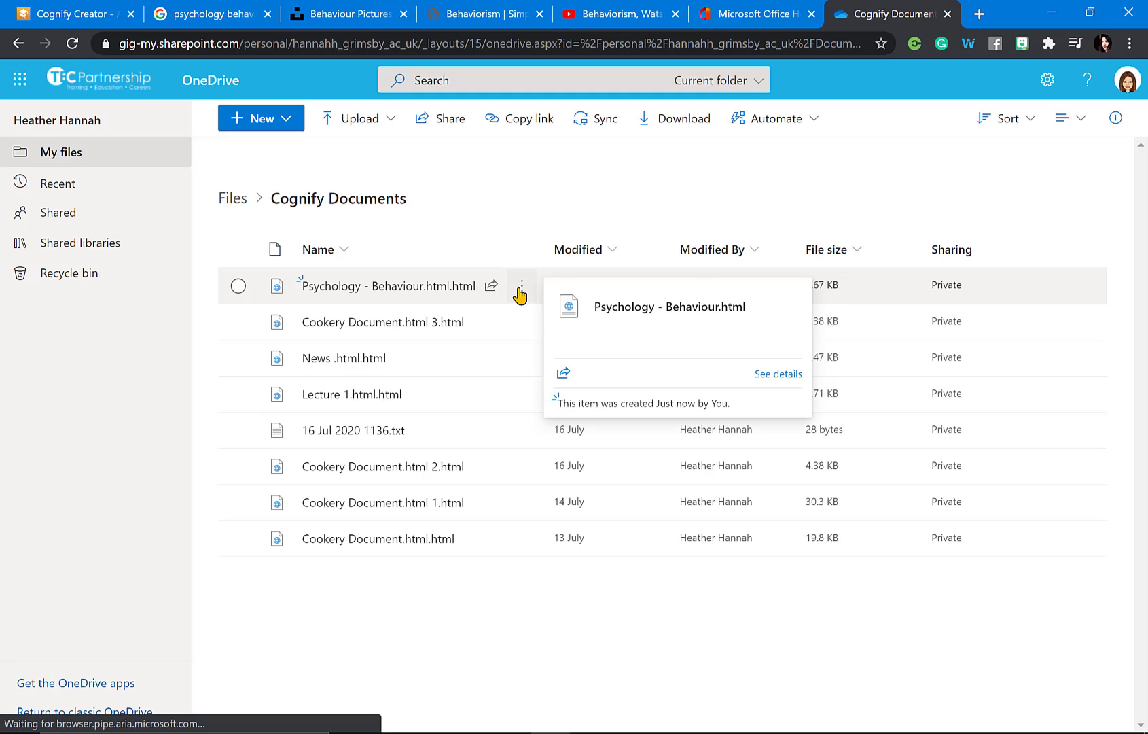
pyautogui.click(520, 290)
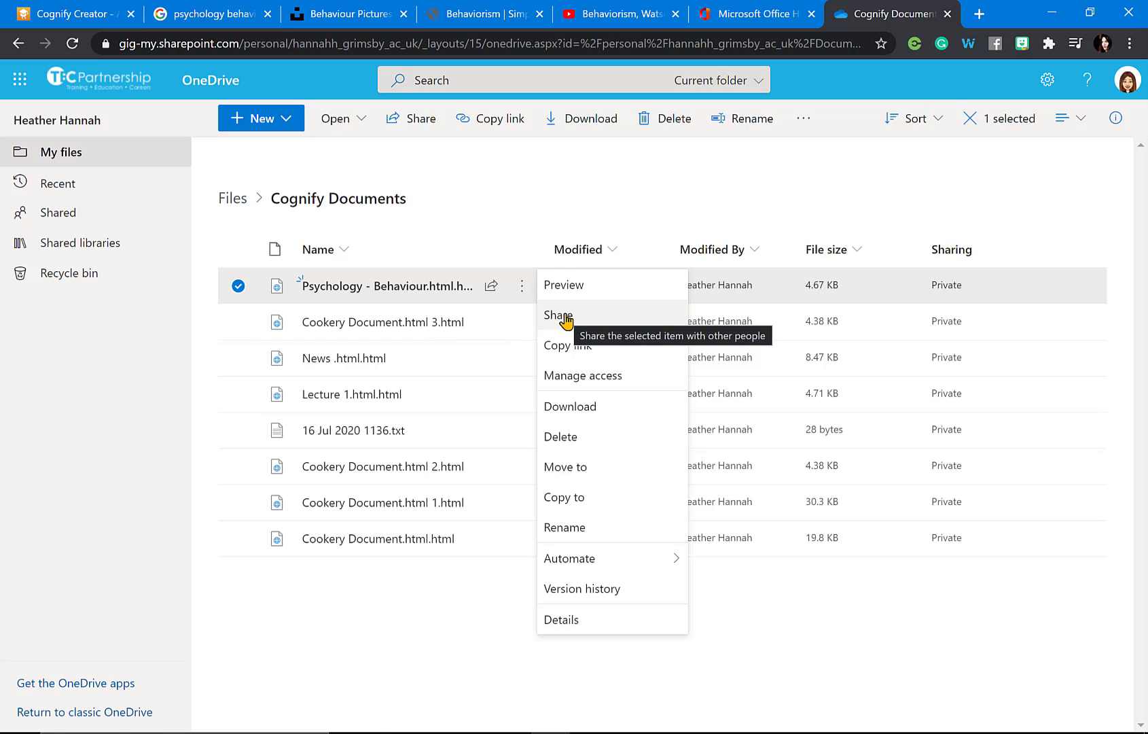
pyautogui.click(558, 315)
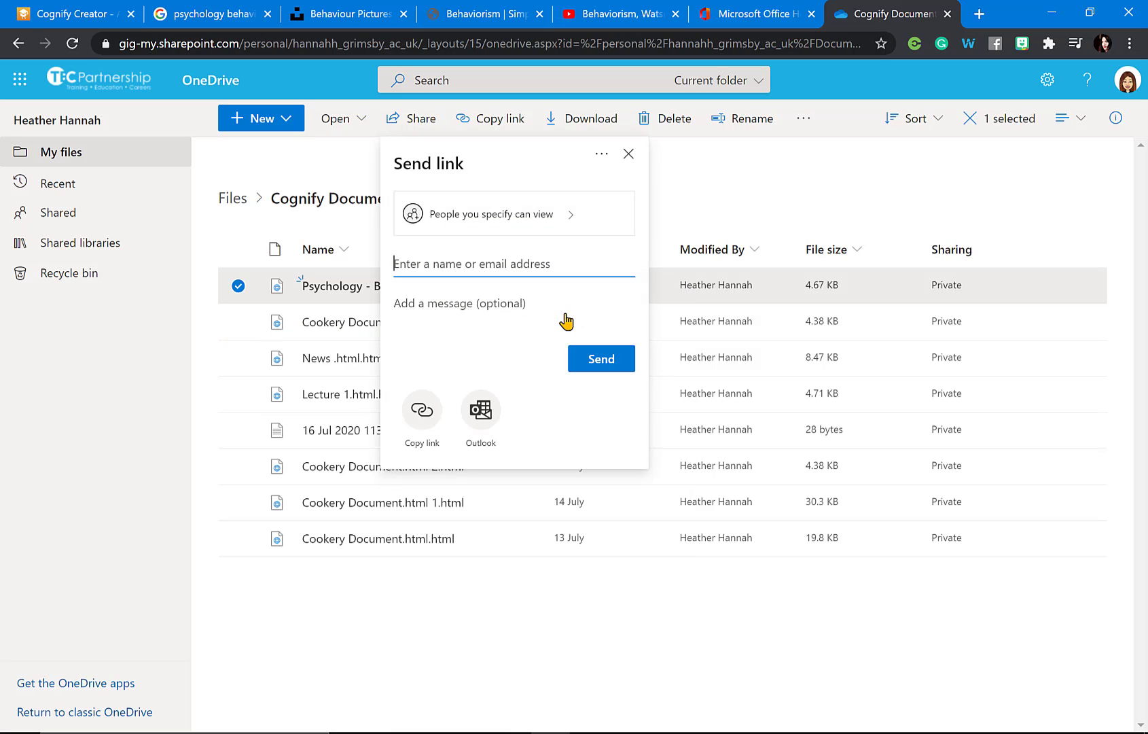
pyautogui.write('555555@')
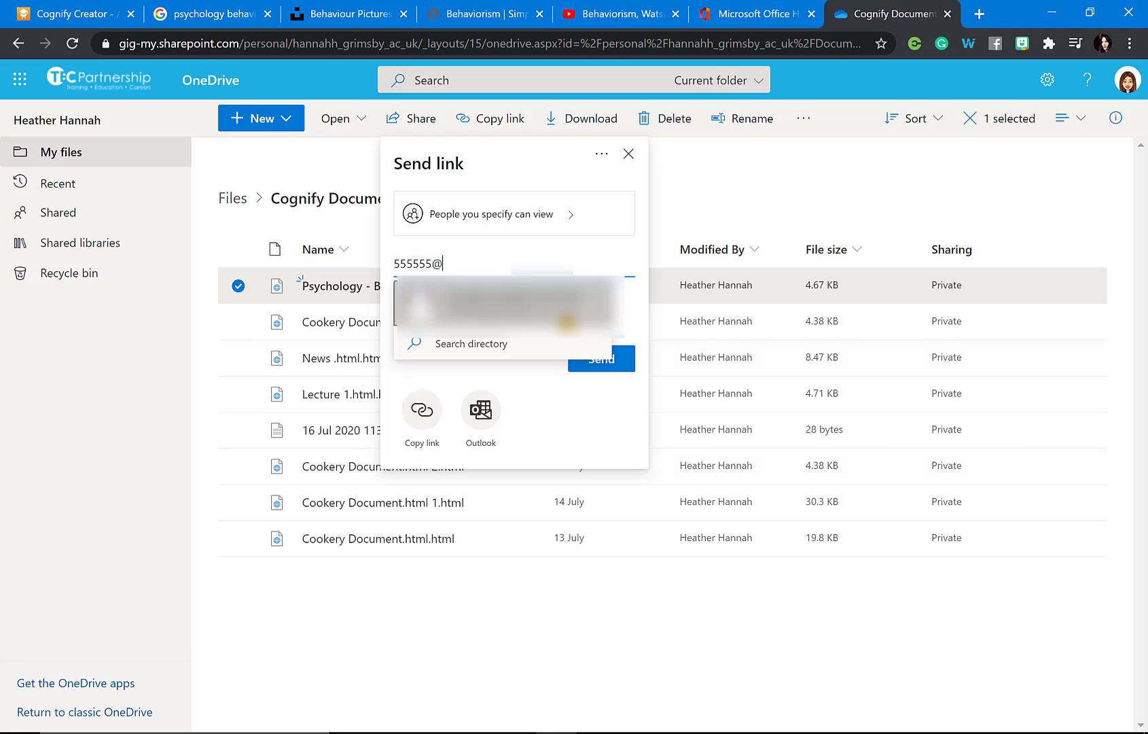
pyautogui.press('Return')
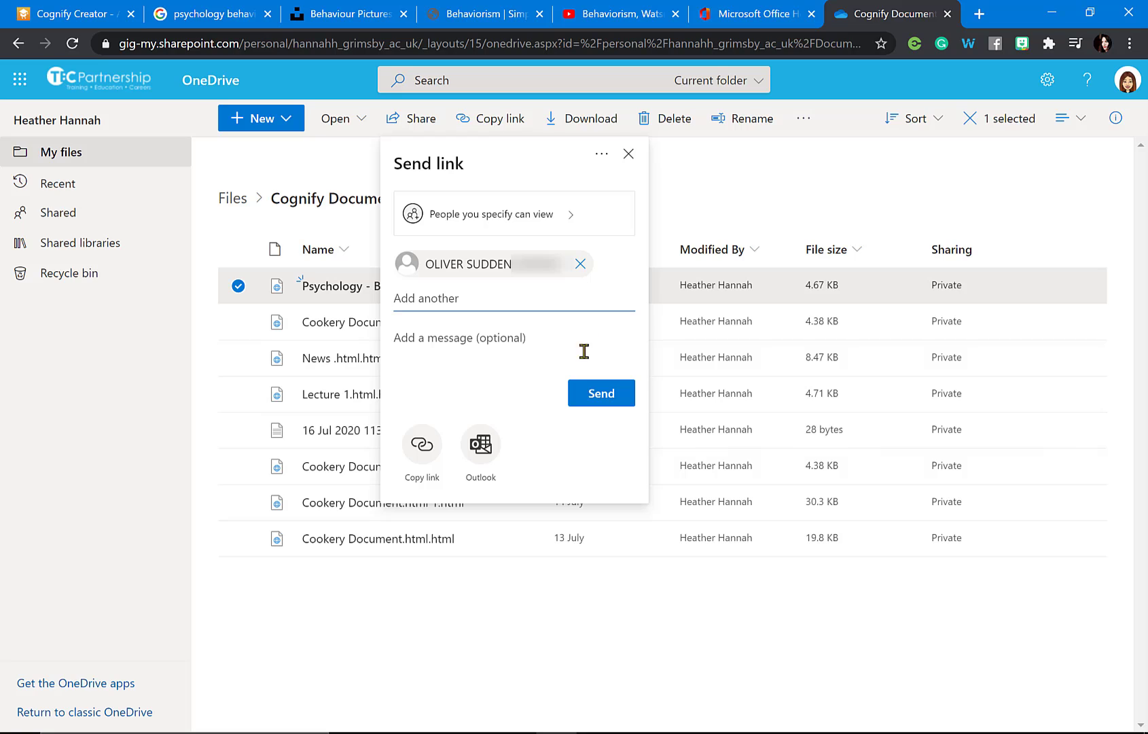
pyautogui.click(592, 401)
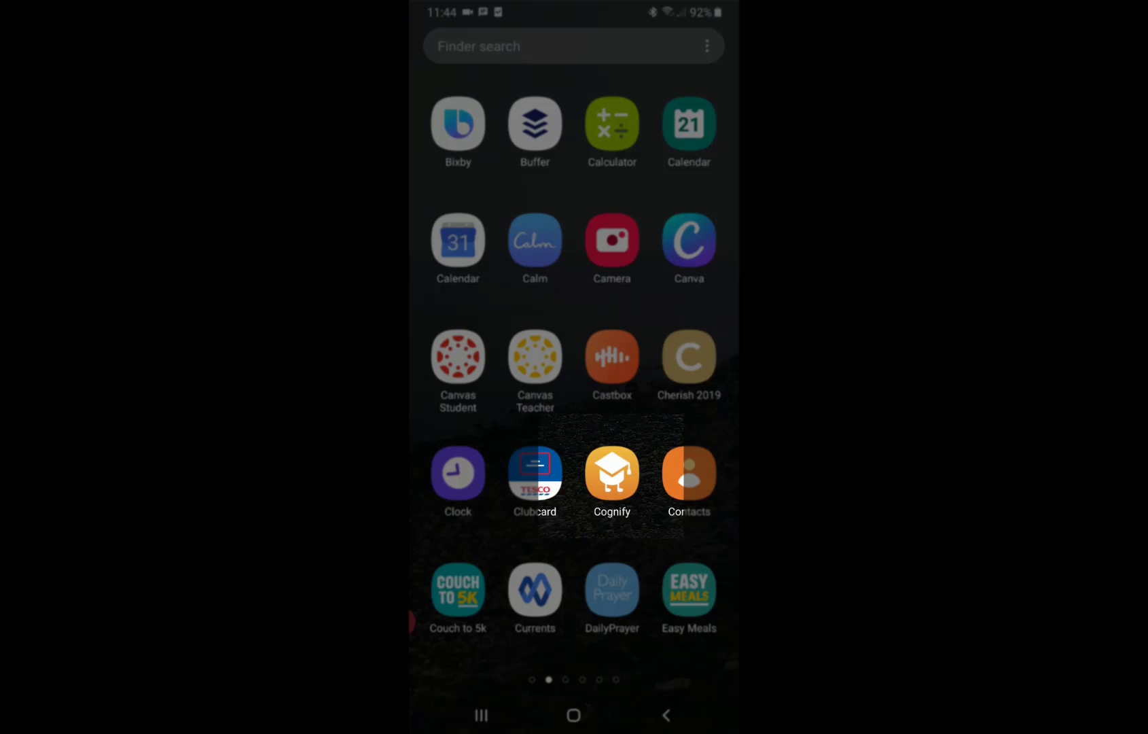
# Launch Cognify on the phone, view its Open list of saved lectures, then return to the app drawer.
pyautogui.click(612, 473)
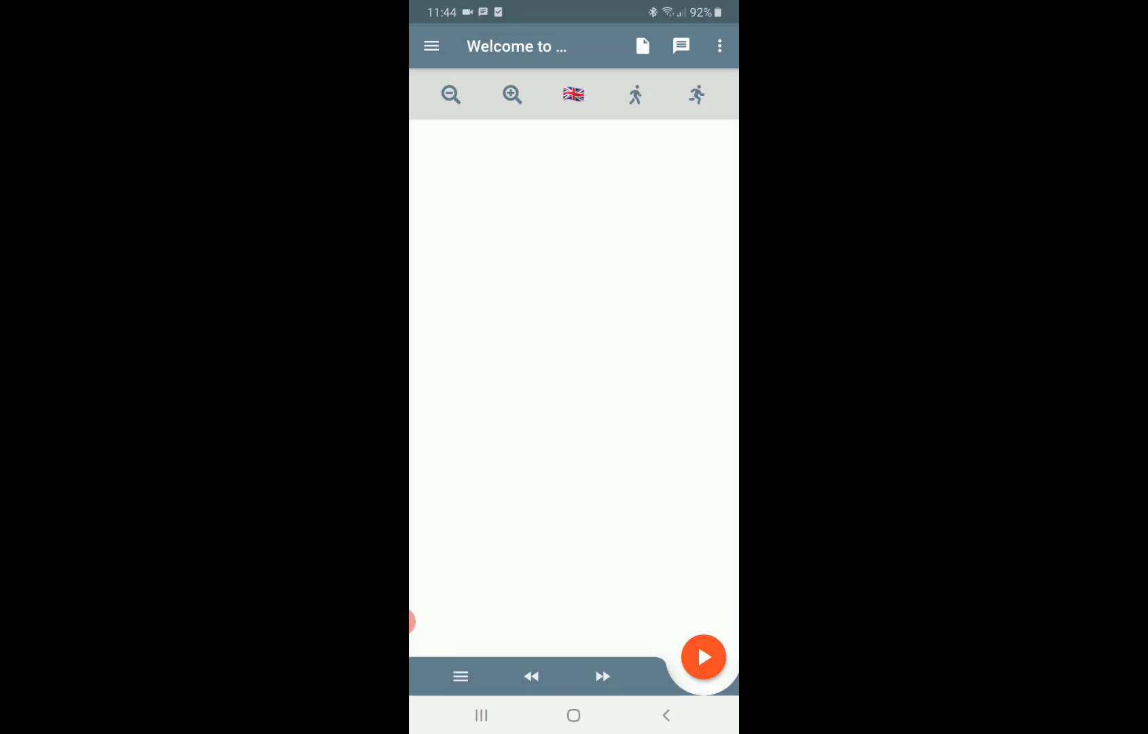
pyautogui.click(431, 46)
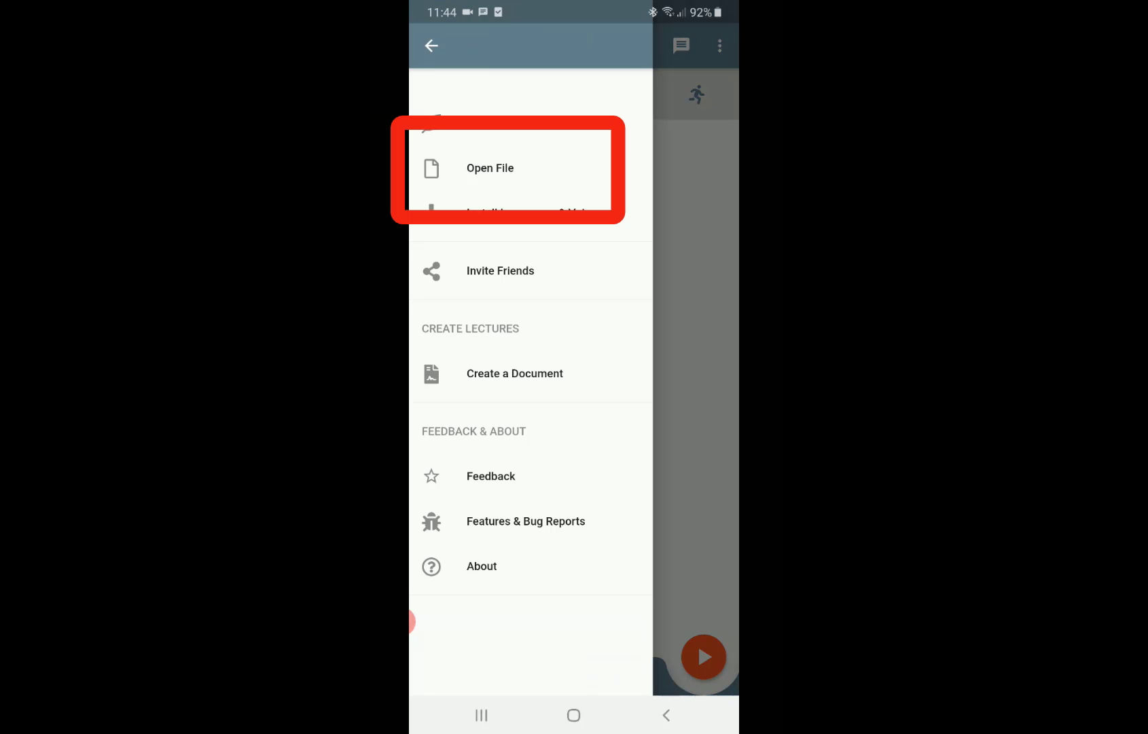
pyautogui.click(490, 168)
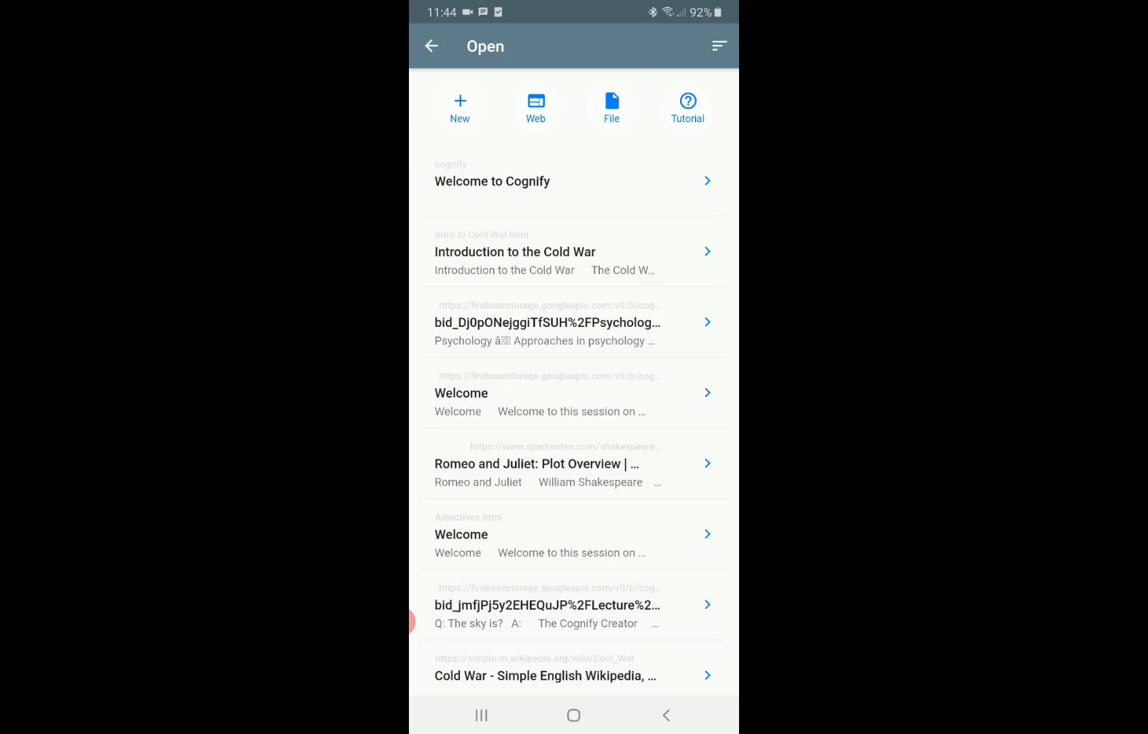
pyautogui.click(573, 715)
pyautogui.moveTo(574, 577); pyautogui.dragTo(573, 305)
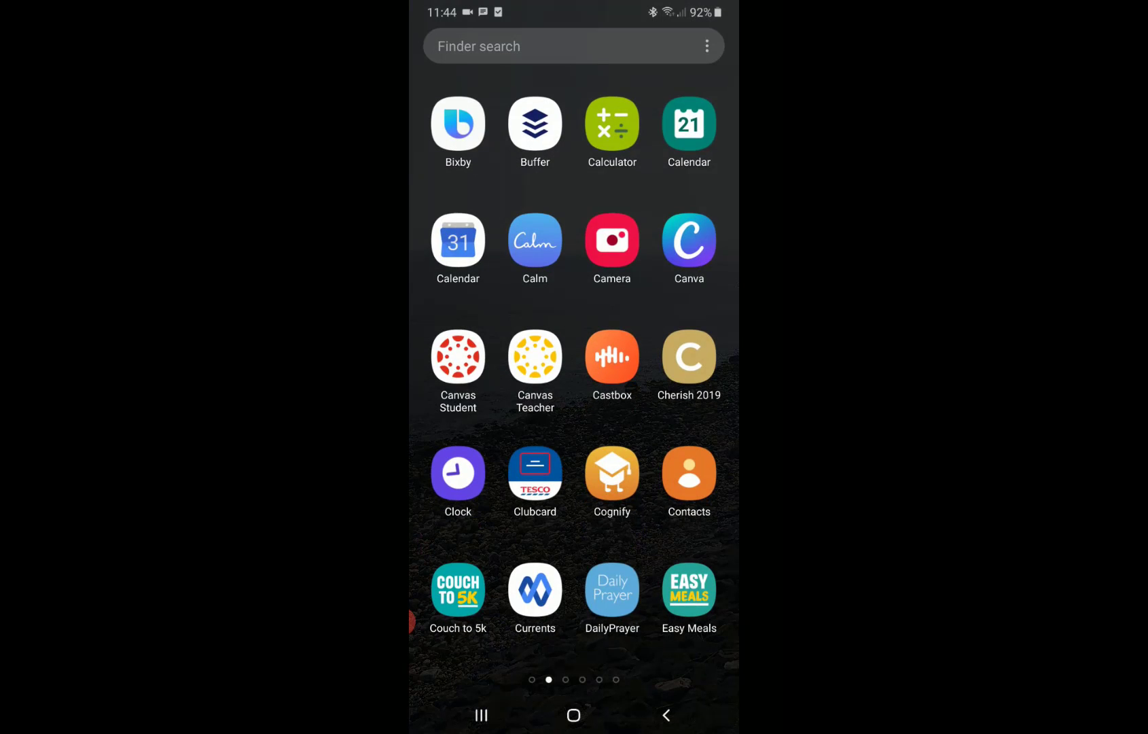
# Download Psychology - Behaviour.html from Canvas's Course Introduction module to the phone.
pyautogui.click(458, 356)
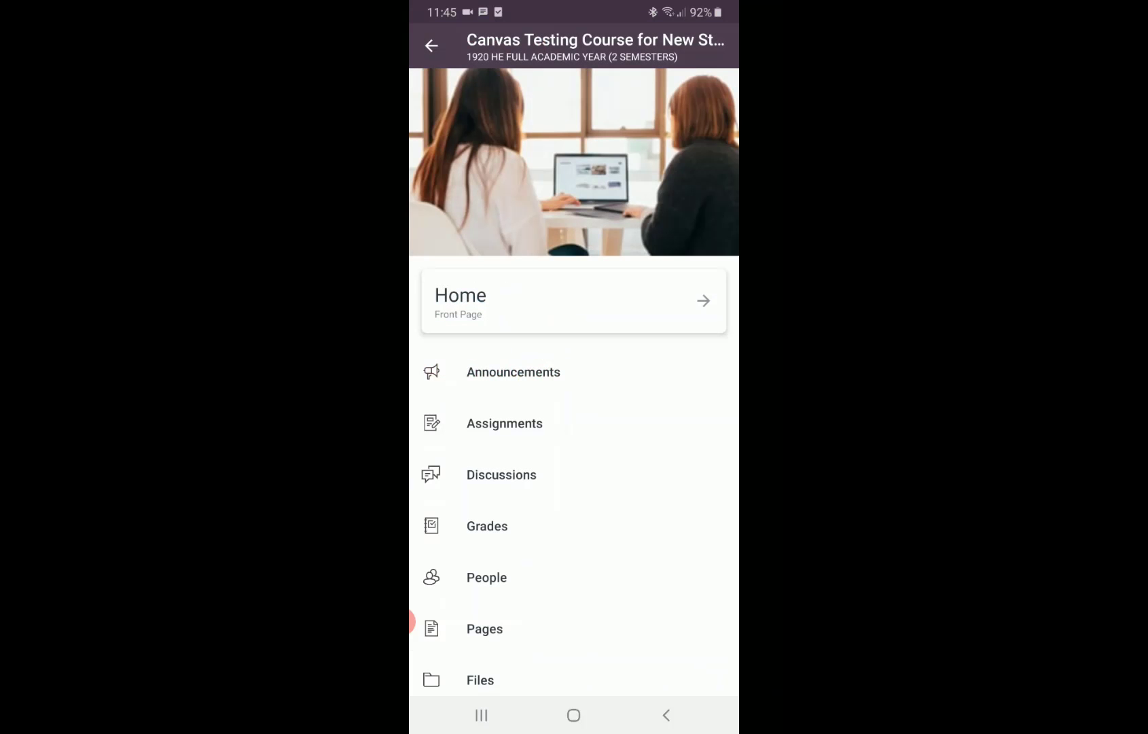
pyautogui.scroll(-5, 574, 380)
pyautogui.click(491, 568)
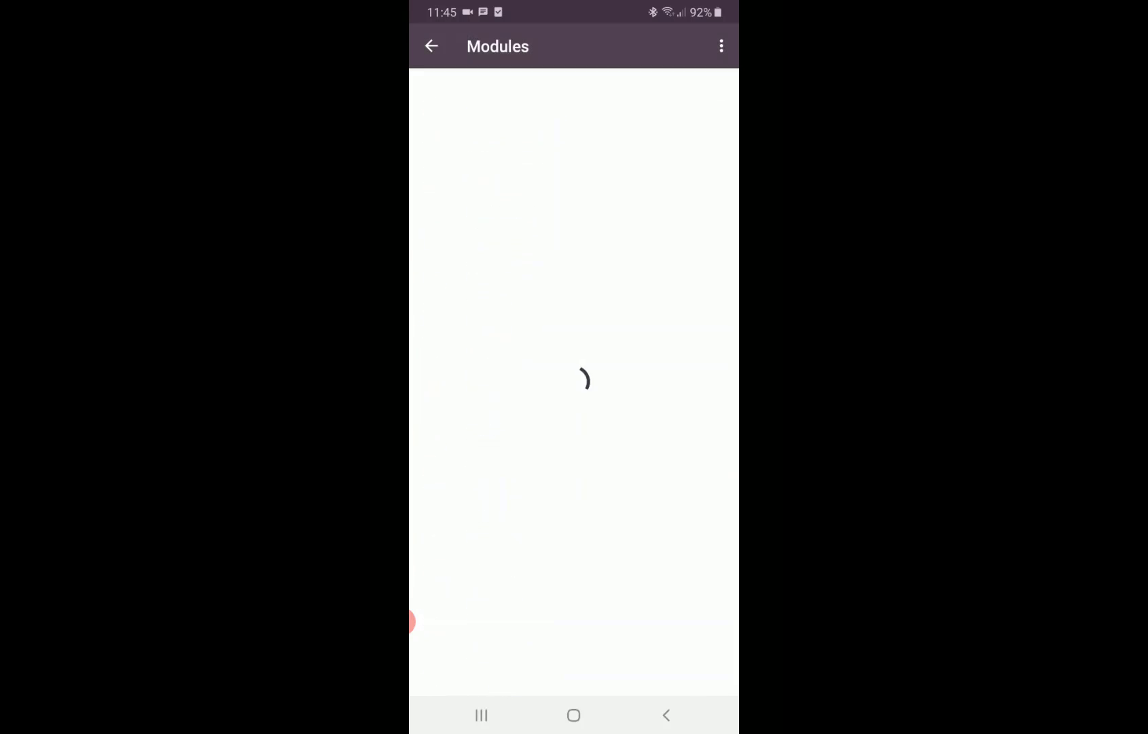
pyautogui.click(503, 94)
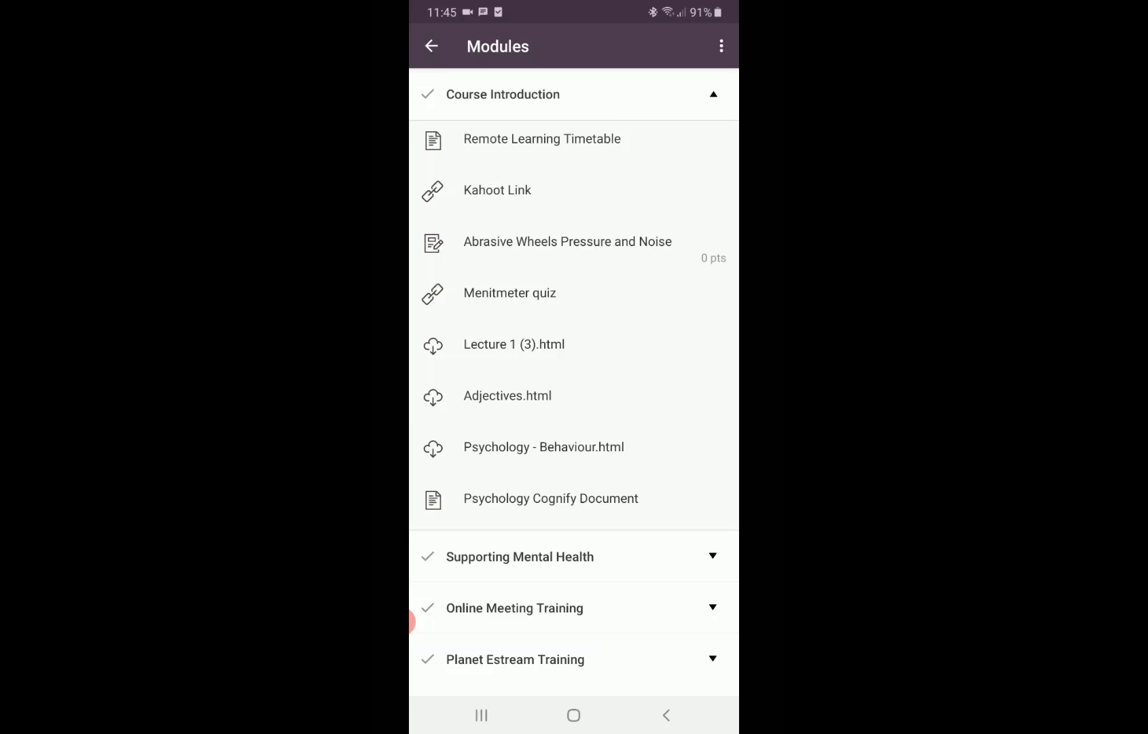
pyautogui.click(544, 446)
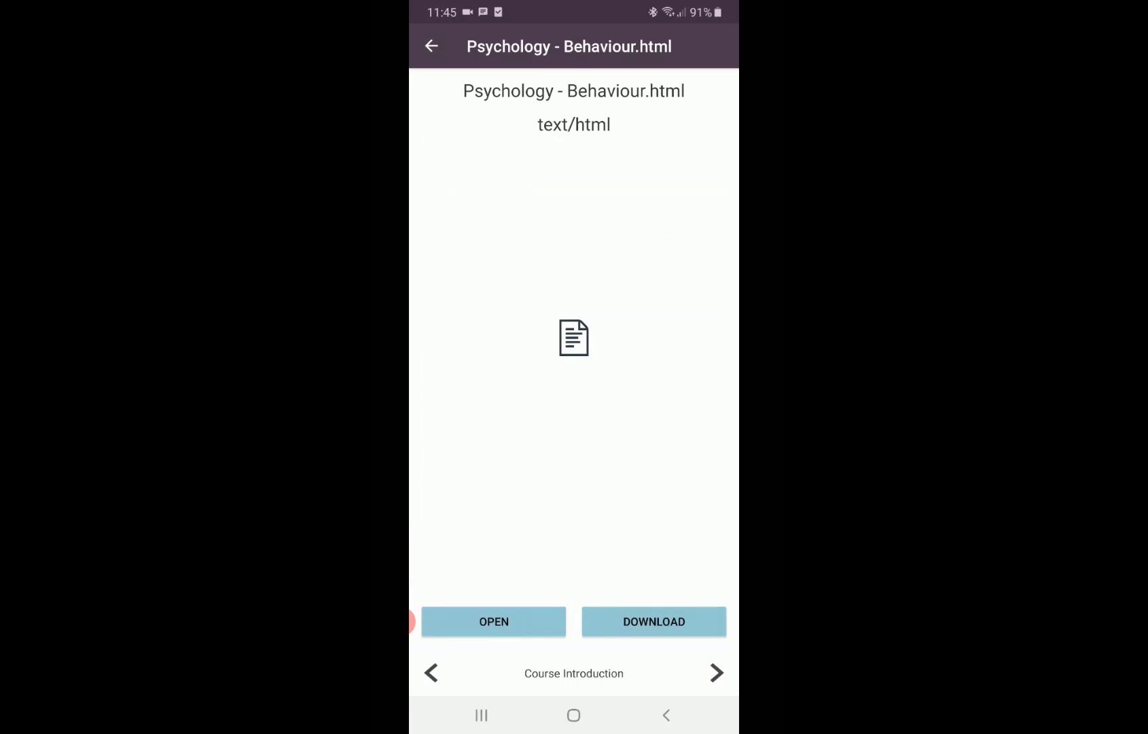
pyautogui.click(654, 621)
pyautogui.press('Escape')
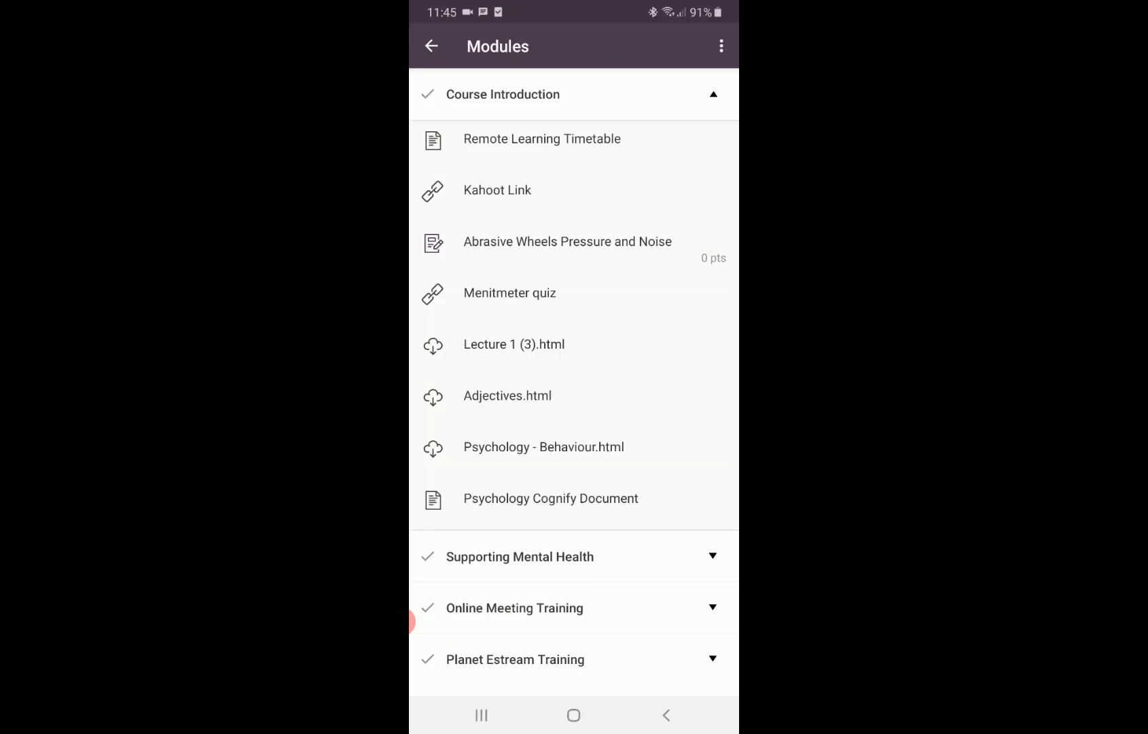
# Copy the Cognify link address from the Psychology Cognify Document page.
pyautogui.click(551, 498)
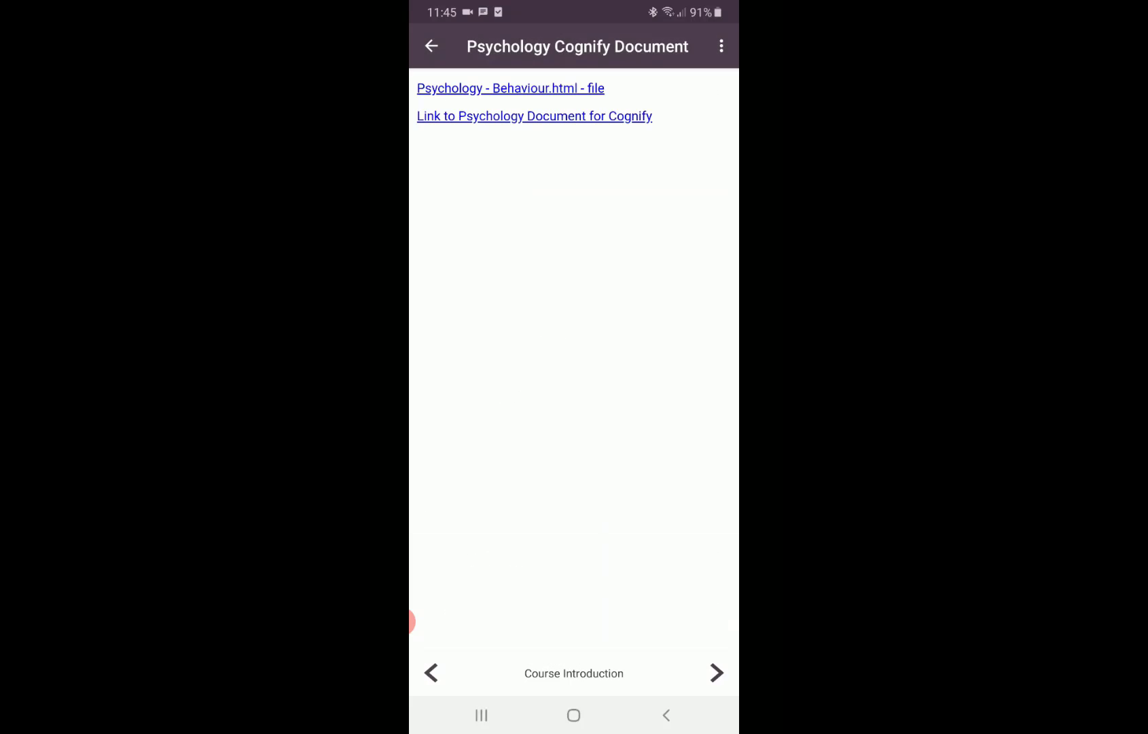
pyautogui.click(510, 89)
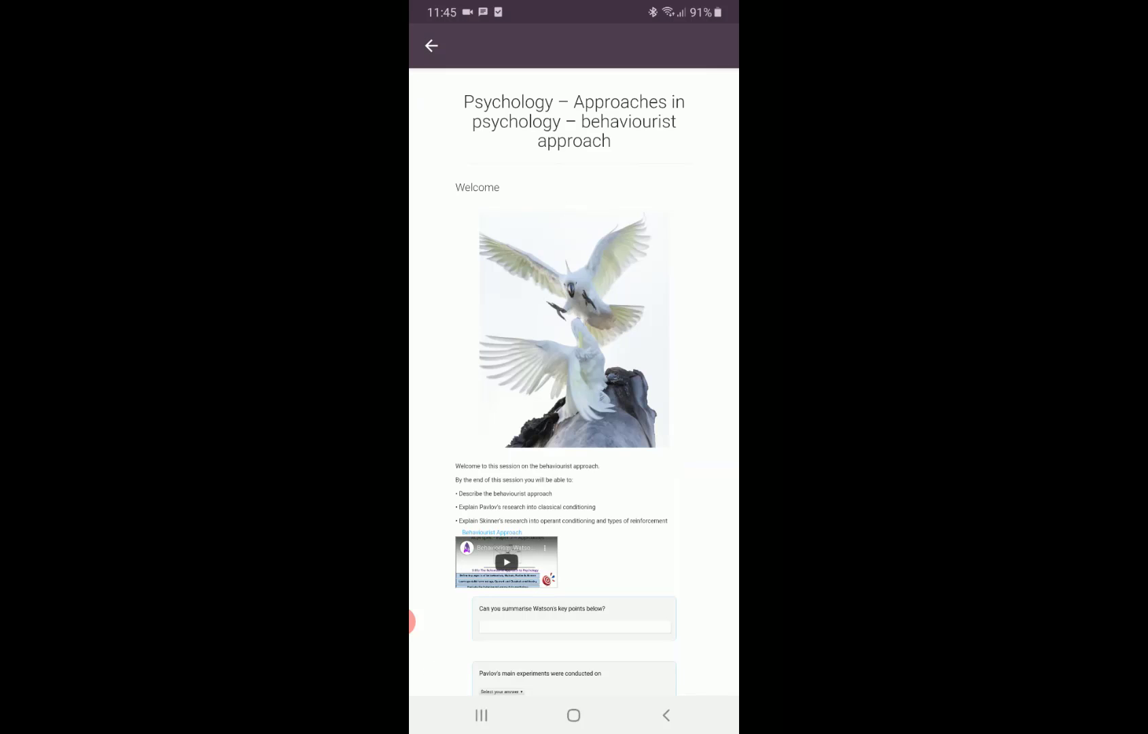
pyautogui.scroll(-1, 574, 380)
pyautogui.scroll(1, 574, 380)
pyautogui.press('Escape')
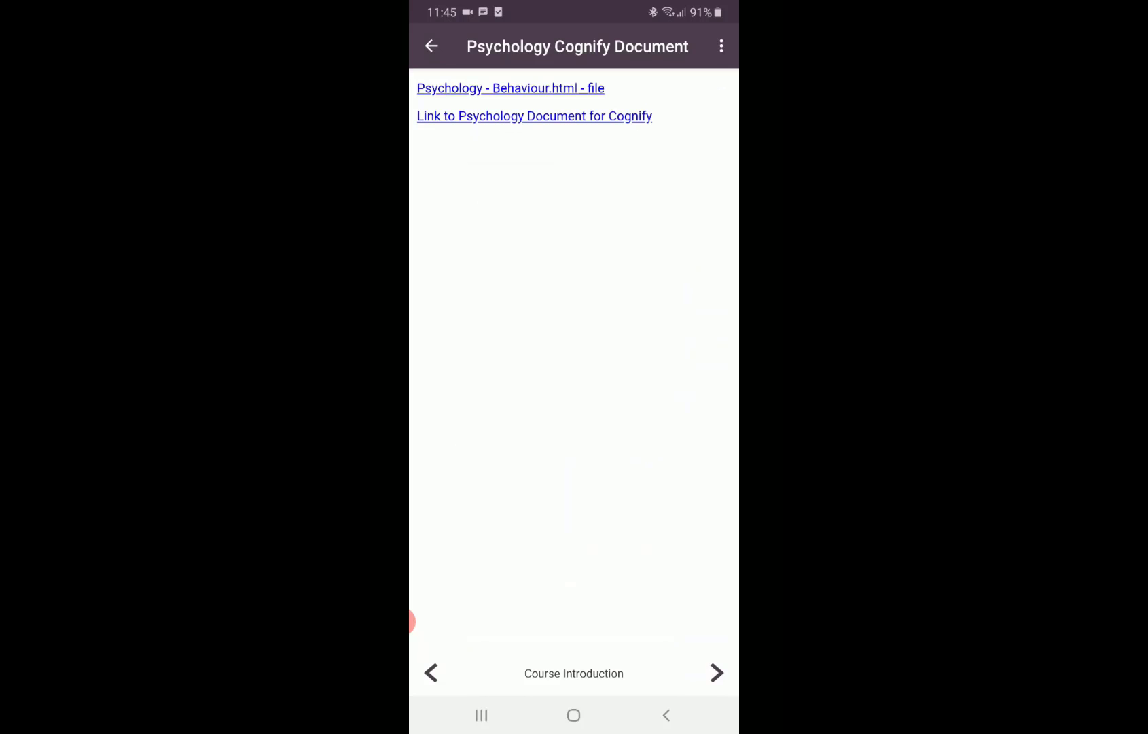
pyautogui.rightClick(535, 116)
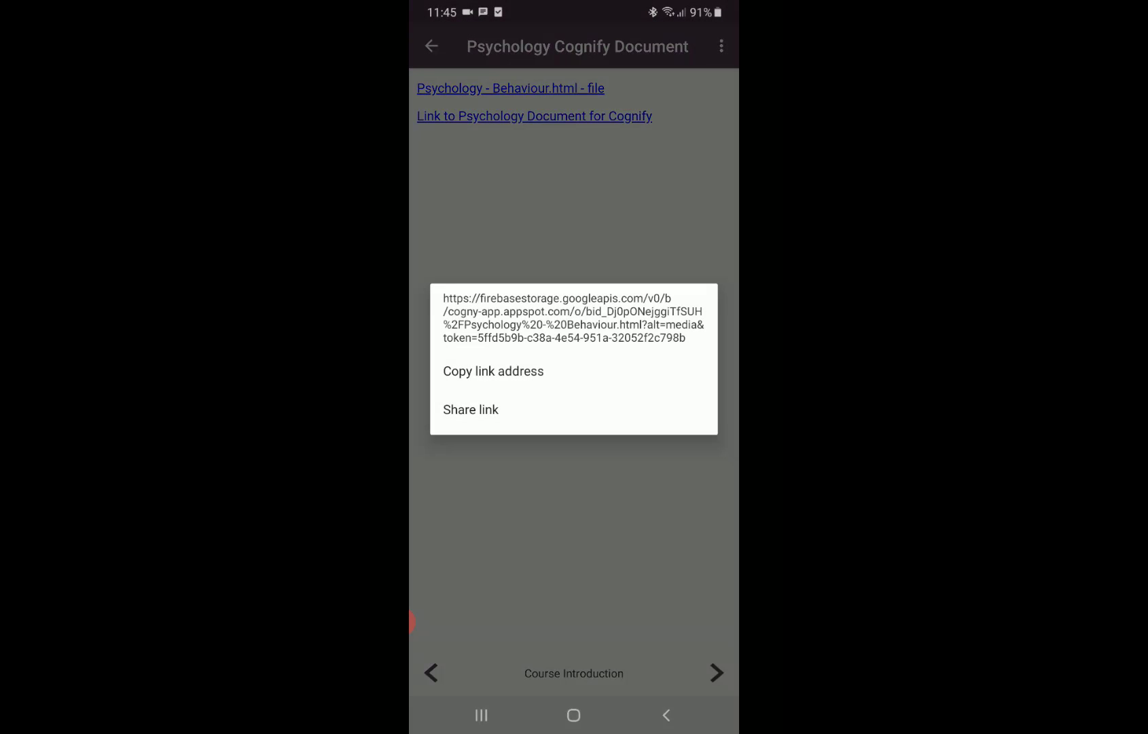
pyautogui.click(494, 371)
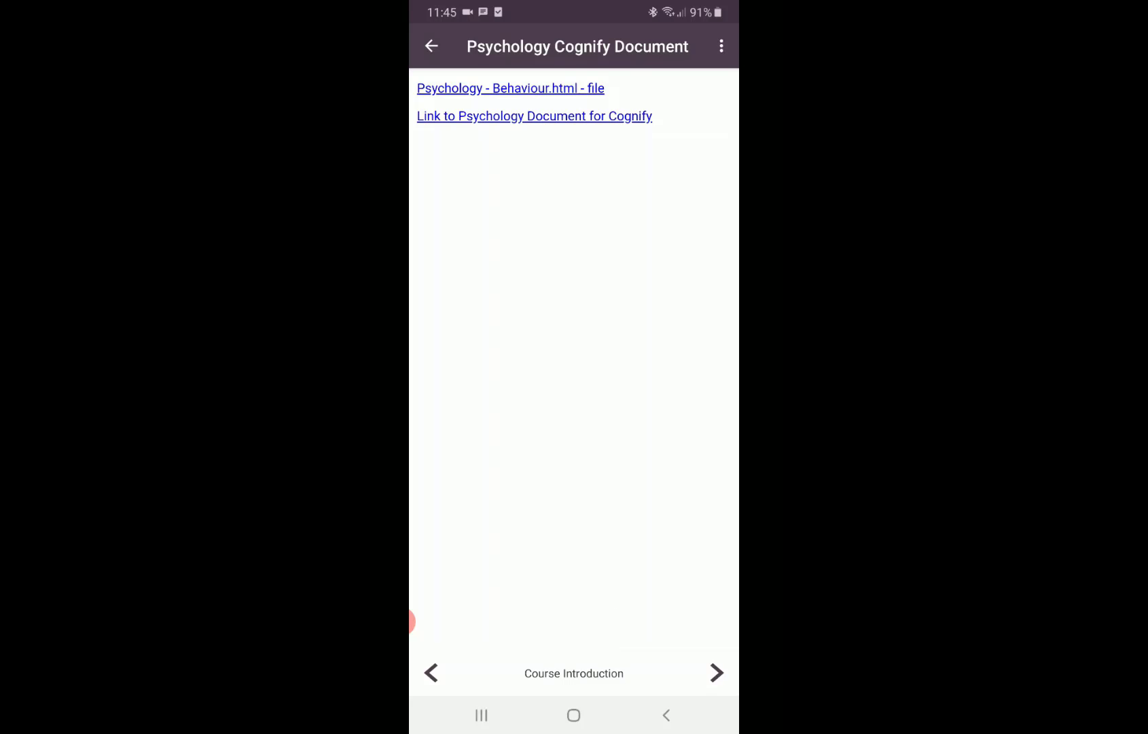
pyautogui.click(573, 715)
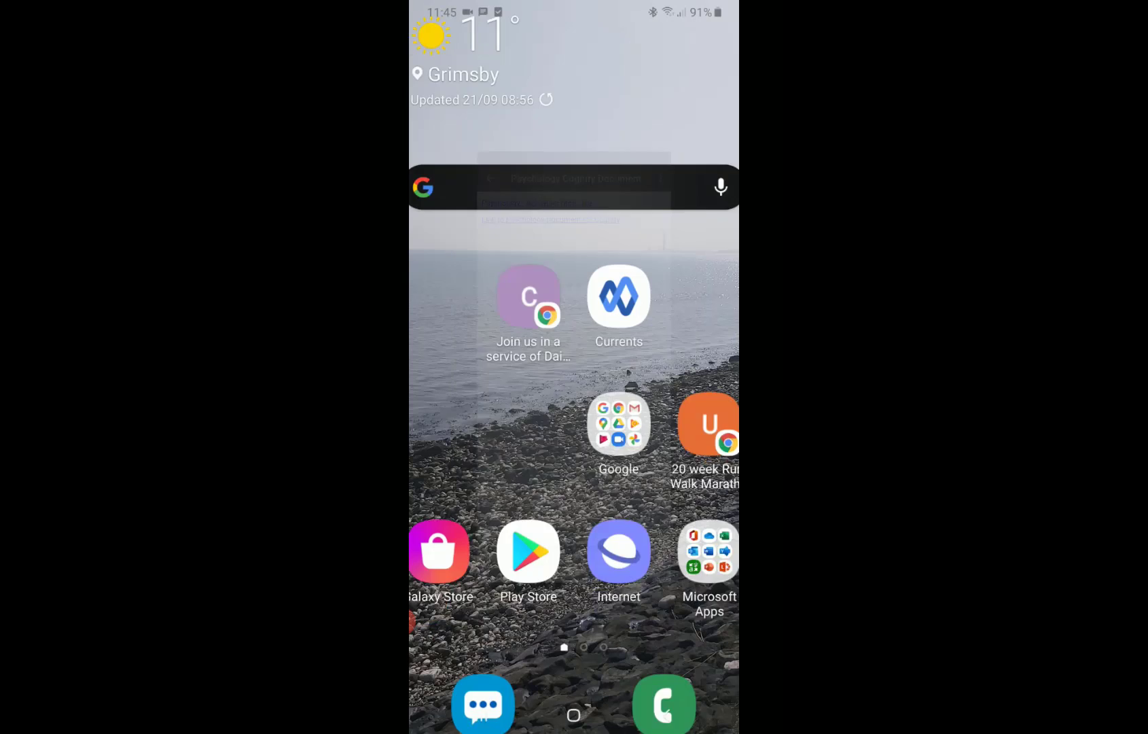
# Launch Cognify on the phone and go to its Open File screen.
pyautogui.moveTo(574, 543); pyautogui.dragTo(574, 272)
pyautogui.click(612, 474)
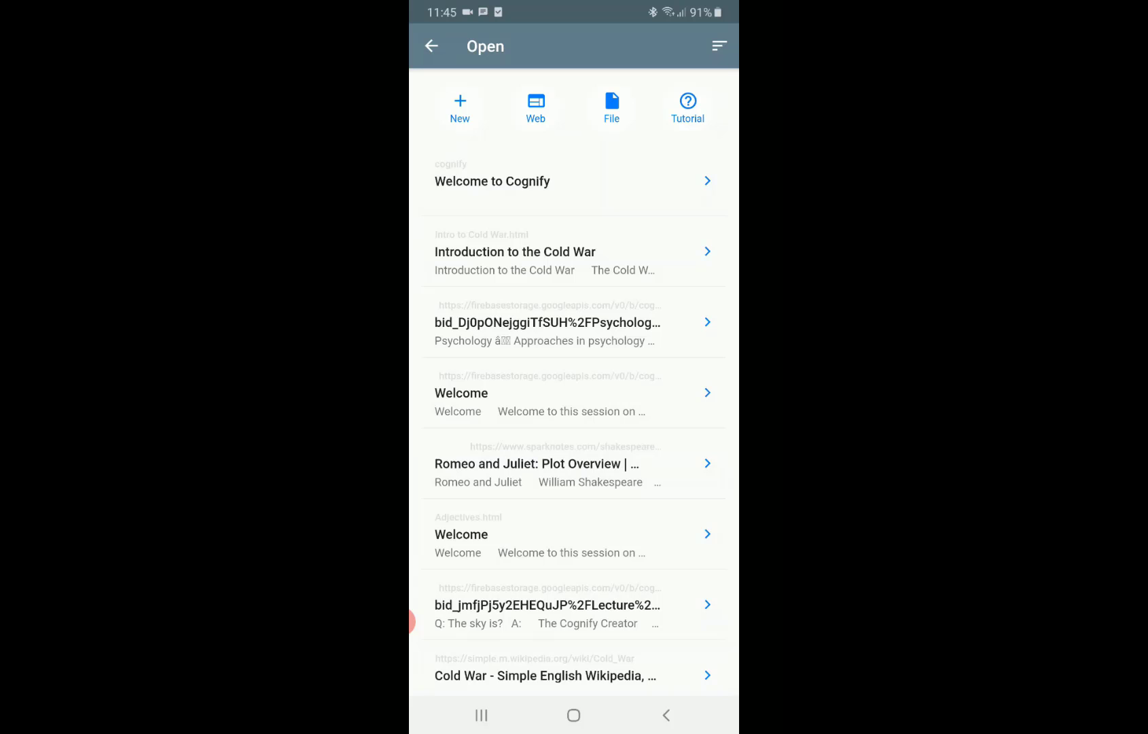
pyautogui.click(493, 181)
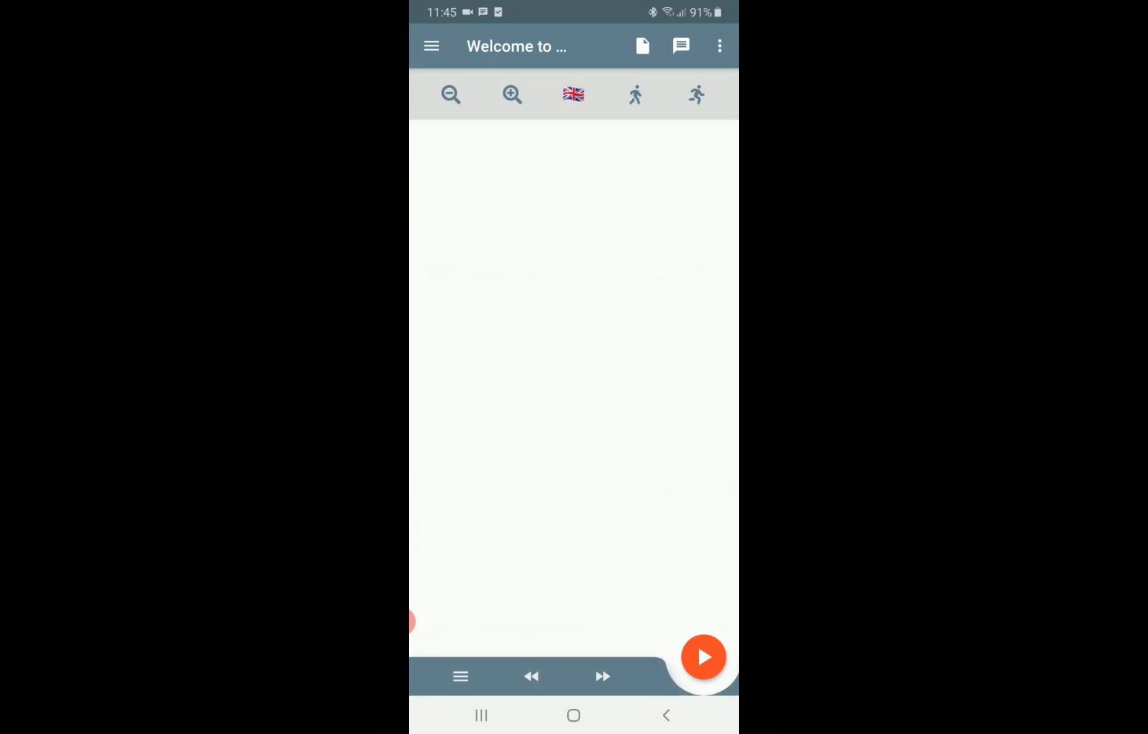
pyautogui.click(431, 45)
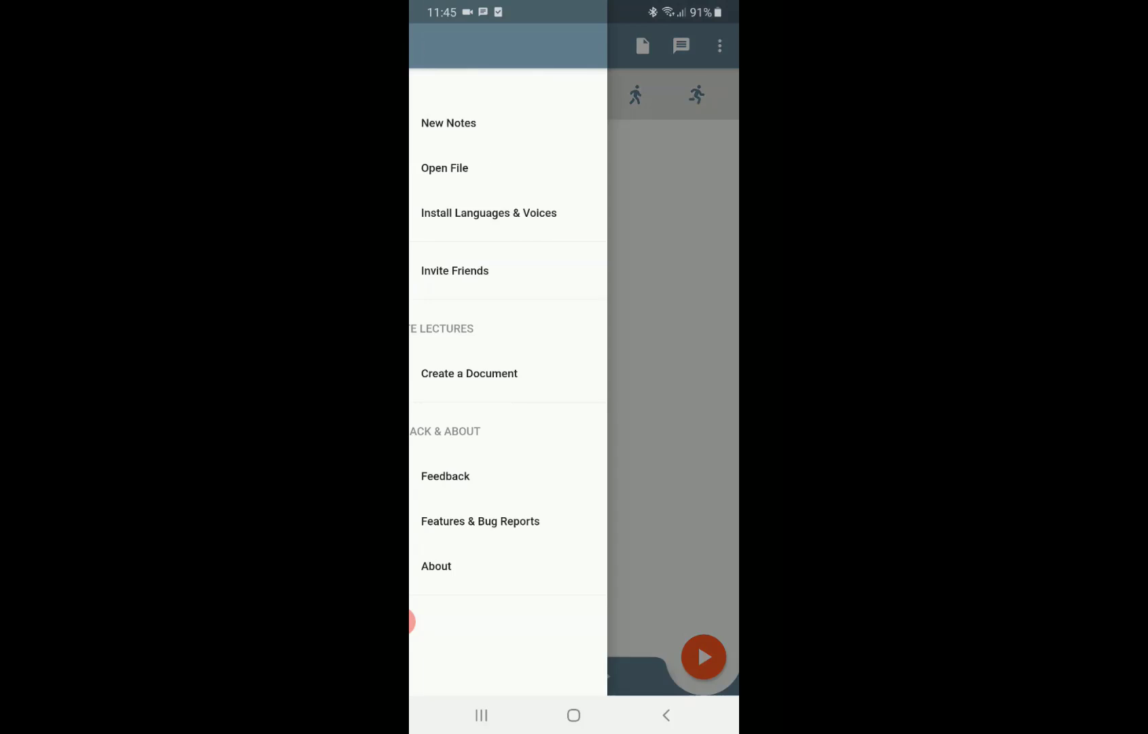
pyautogui.click(487, 167)
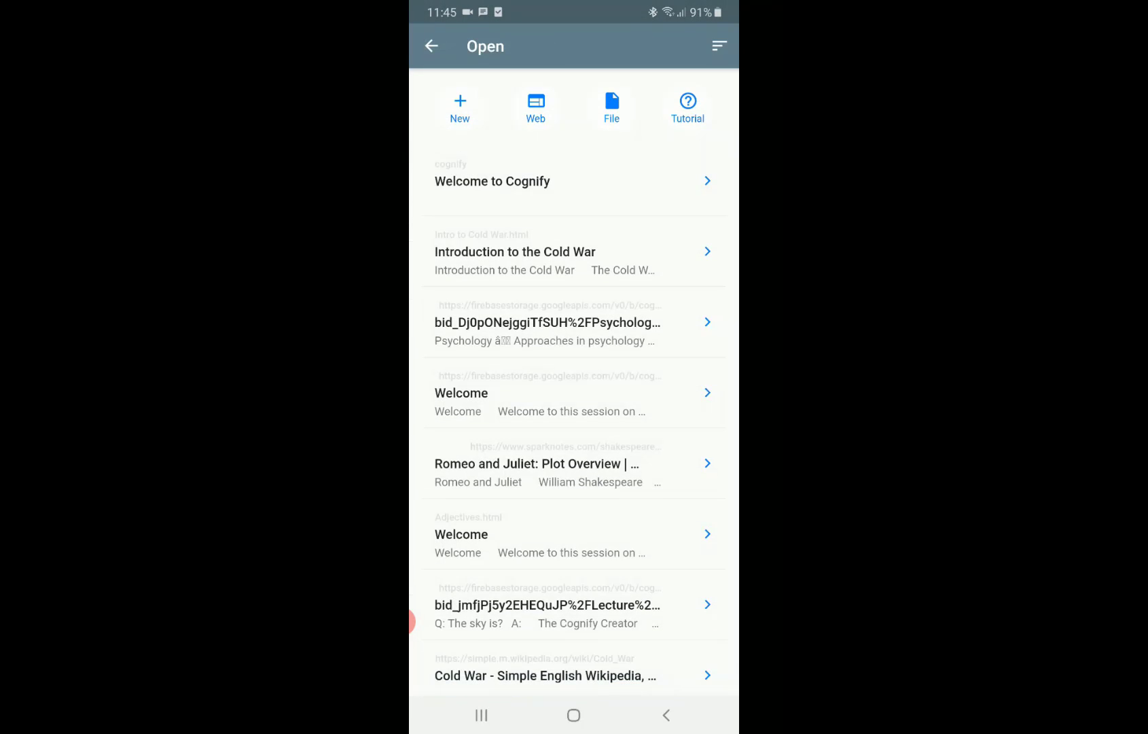
# Load the copied lesson link as a web document, then return to the Open list.
pyautogui.click(536, 105)
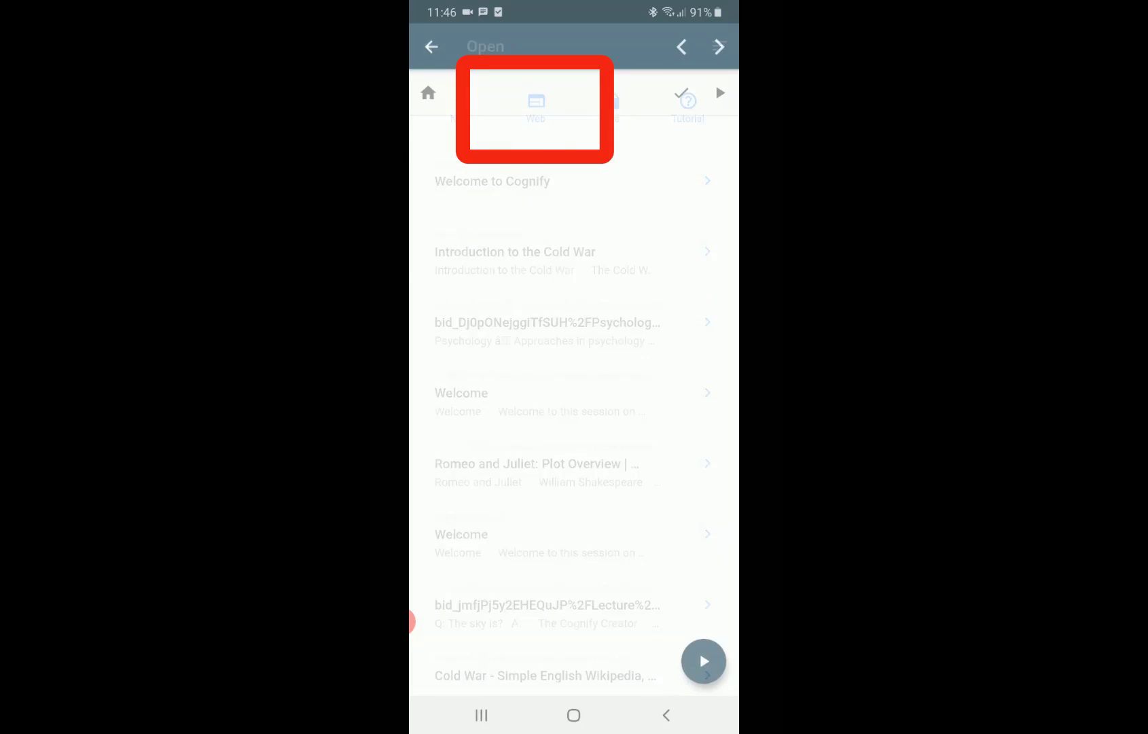
pyautogui.press('BackSpace')
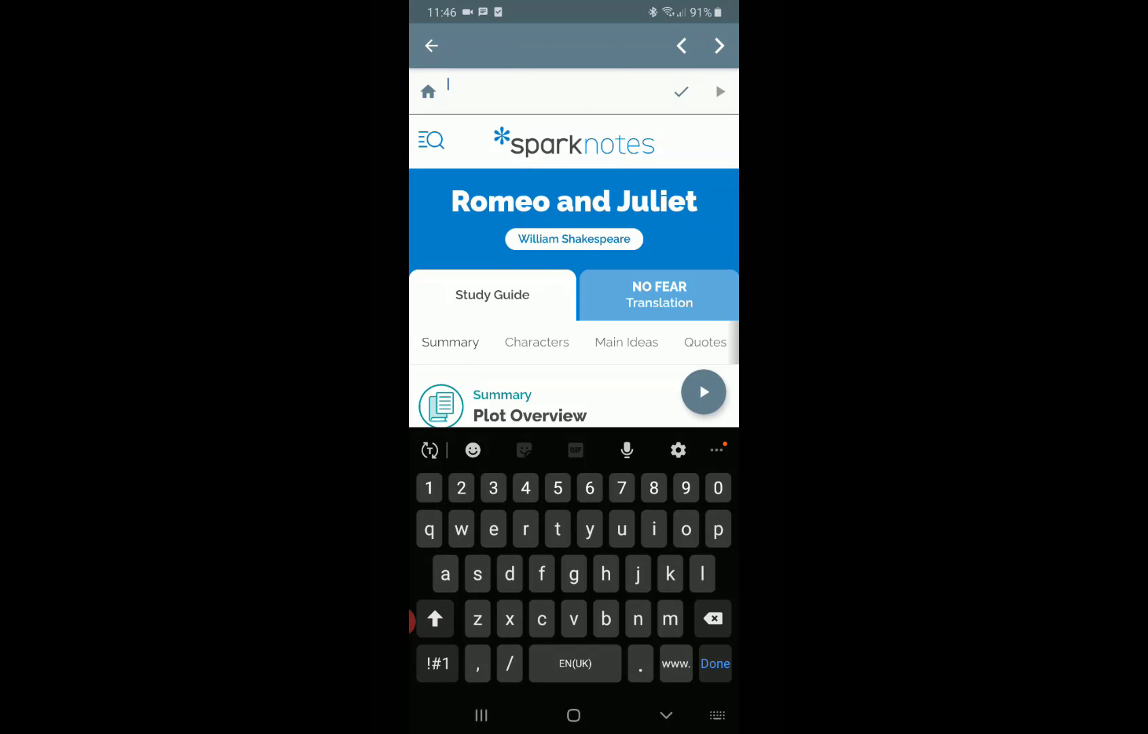
pyautogui.click(448, 88)
pyautogui.click(451, 52)
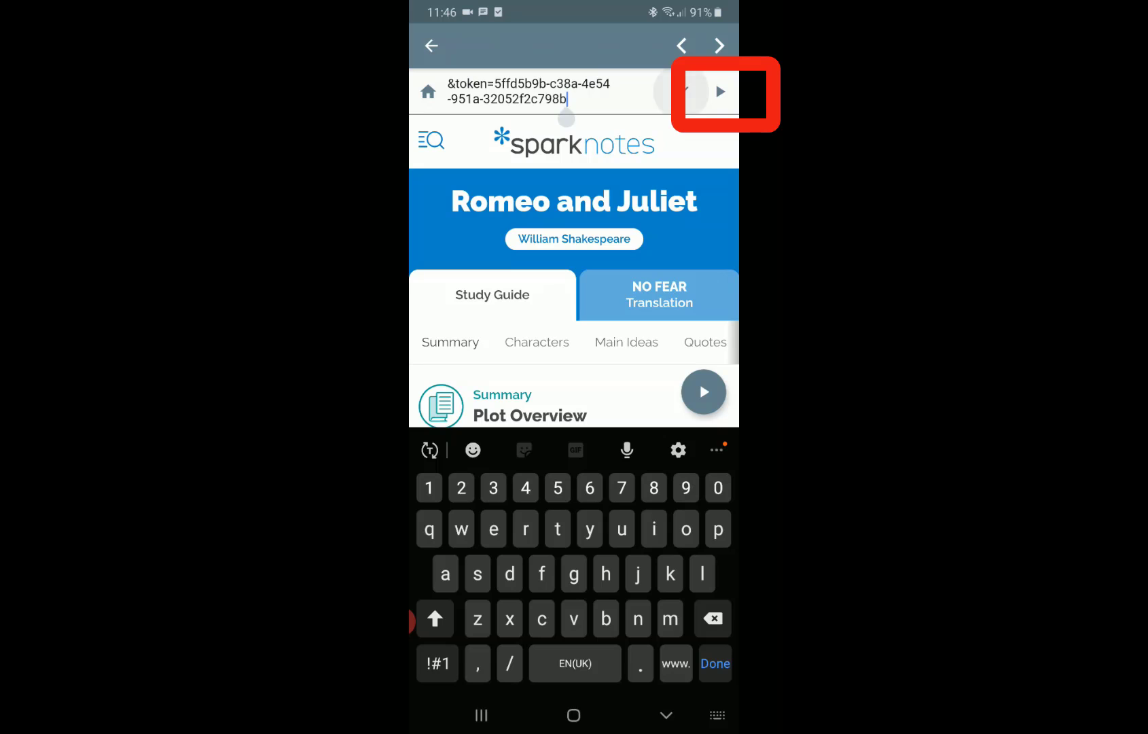
pyautogui.press('Return')
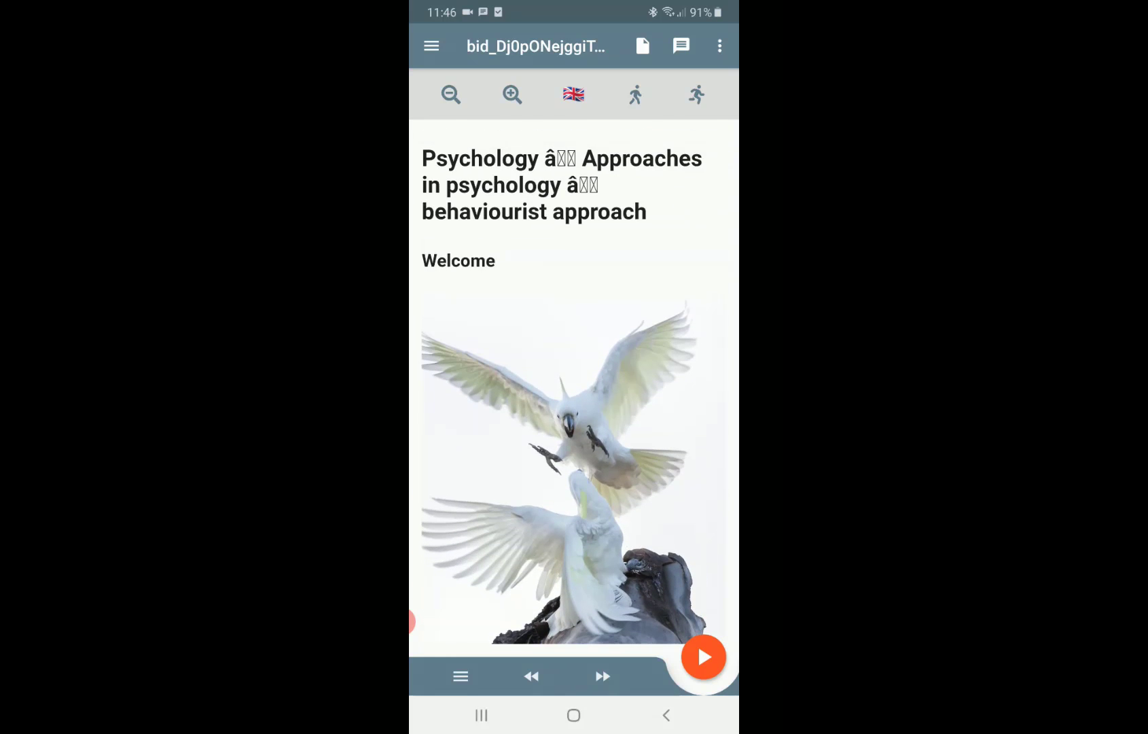
pyautogui.click(432, 45)
pyautogui.click(487, 166)
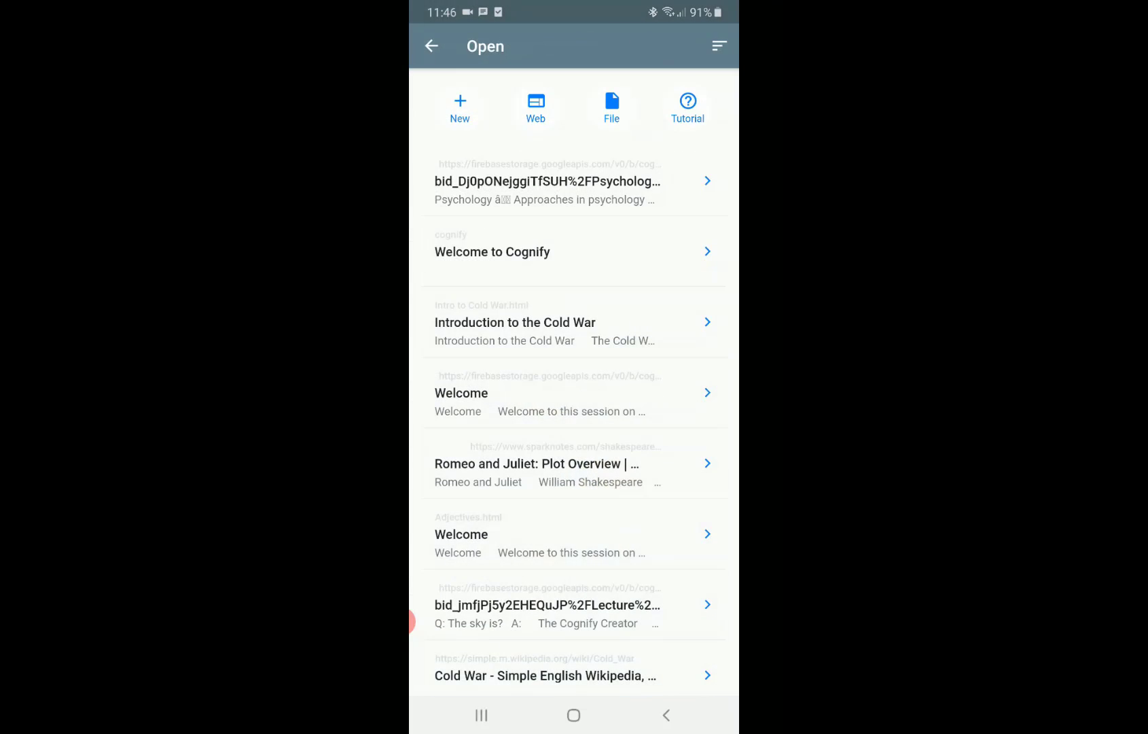
# Open the downloaded Psychology - Behaviour.html from the phone's files in Cognify.
pyautogui.click(612, 107)
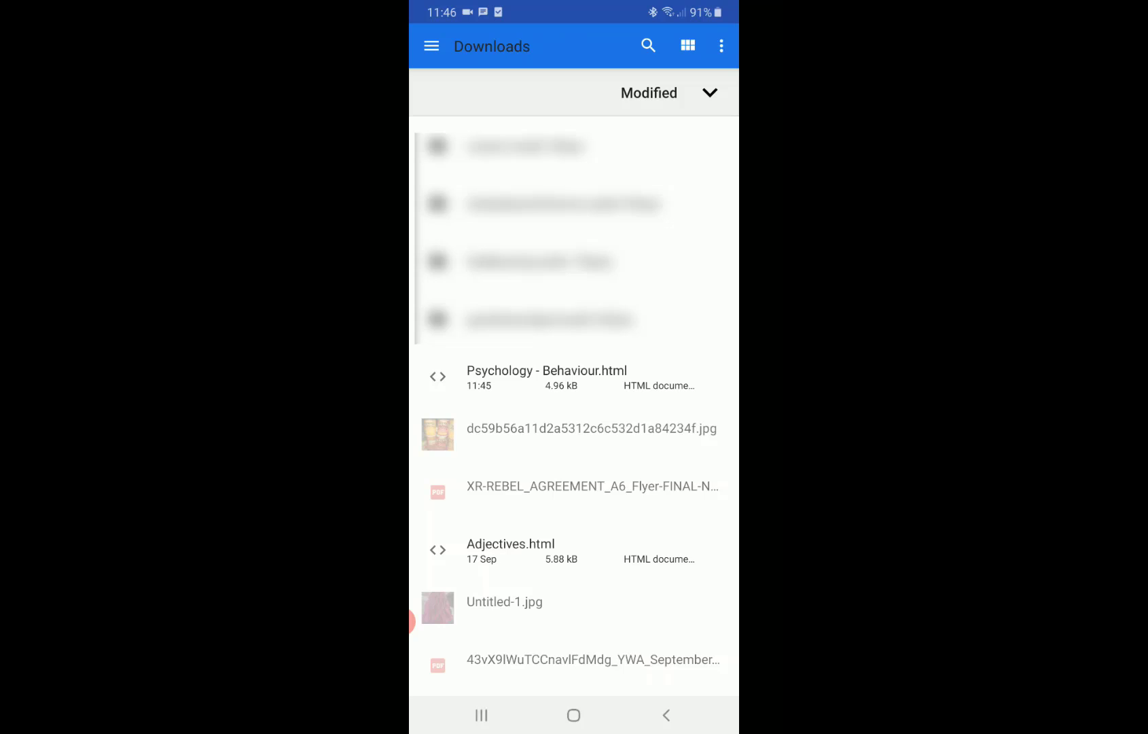
pyautogui.click(547, 376)
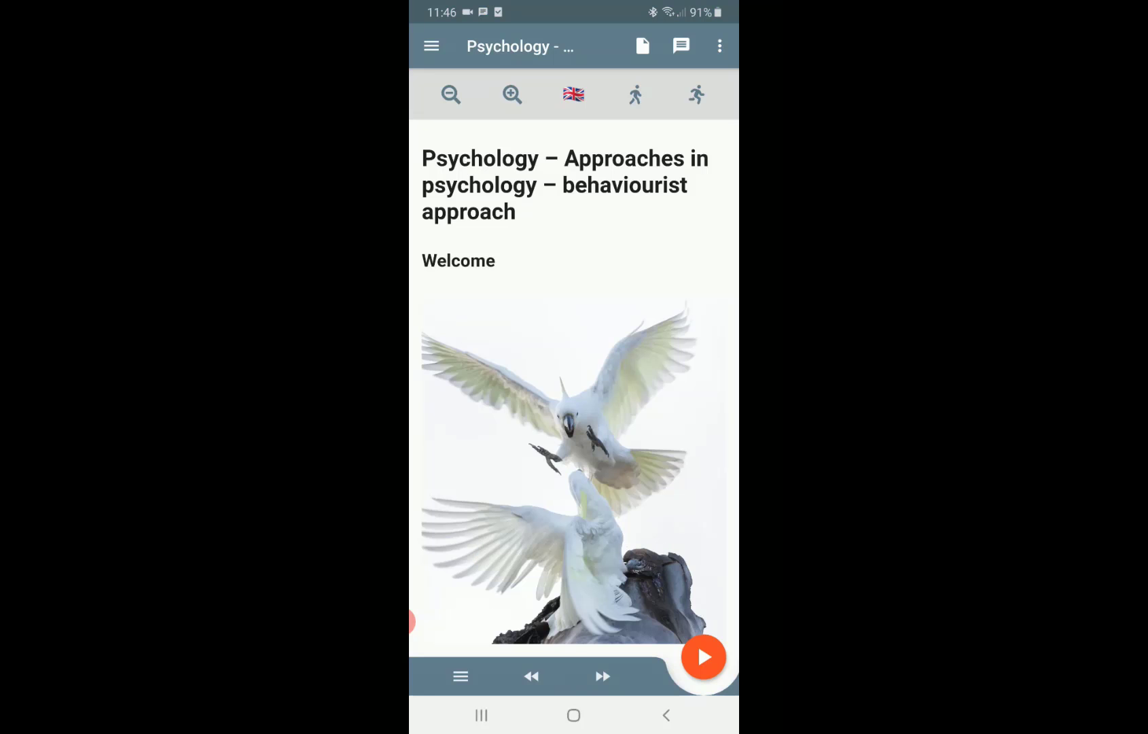
pyautogui.click(432, 46)
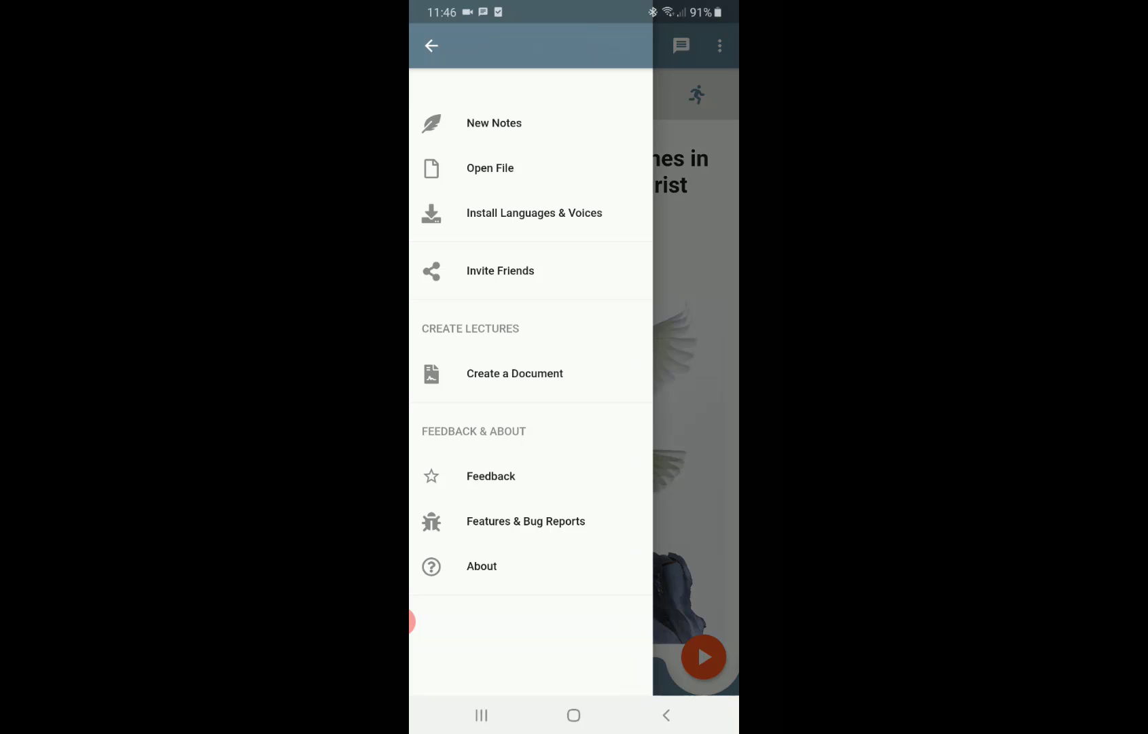
pyautogui.click(490, 168)
# Browse OneDrive's Cognify Documents folder, then open Psychology - Behaviour from the recent list.
pyautogui.click(611, 107)
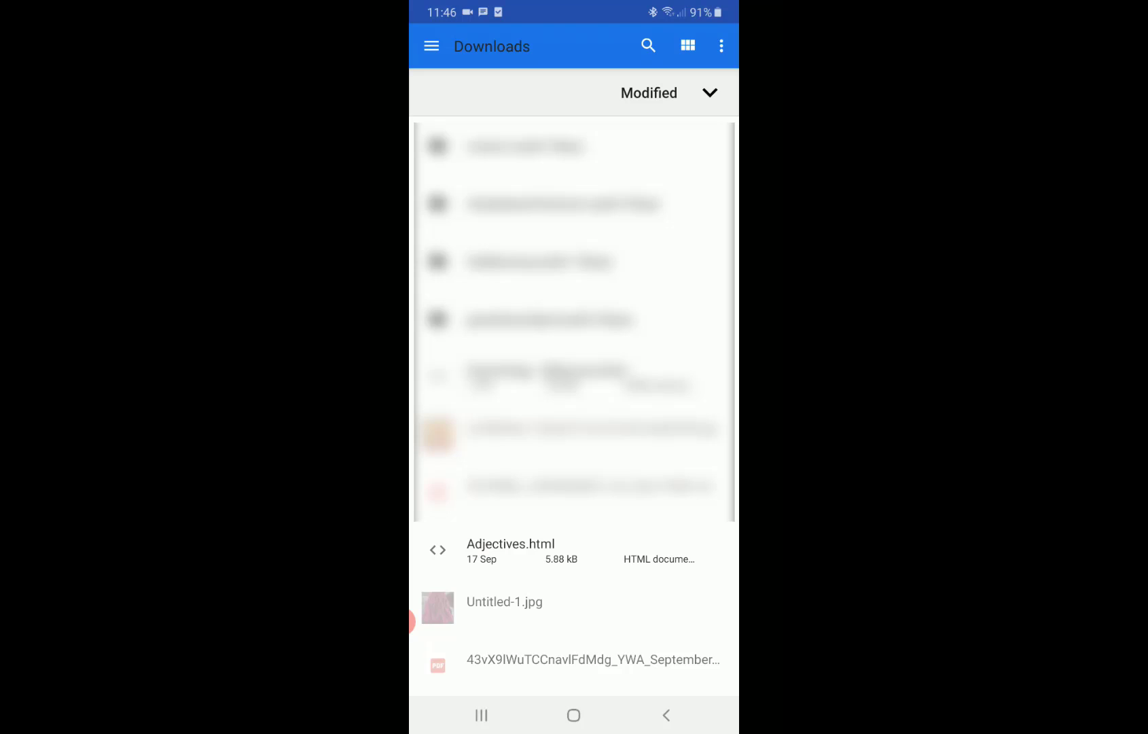
pyautogui.click(431, 46)
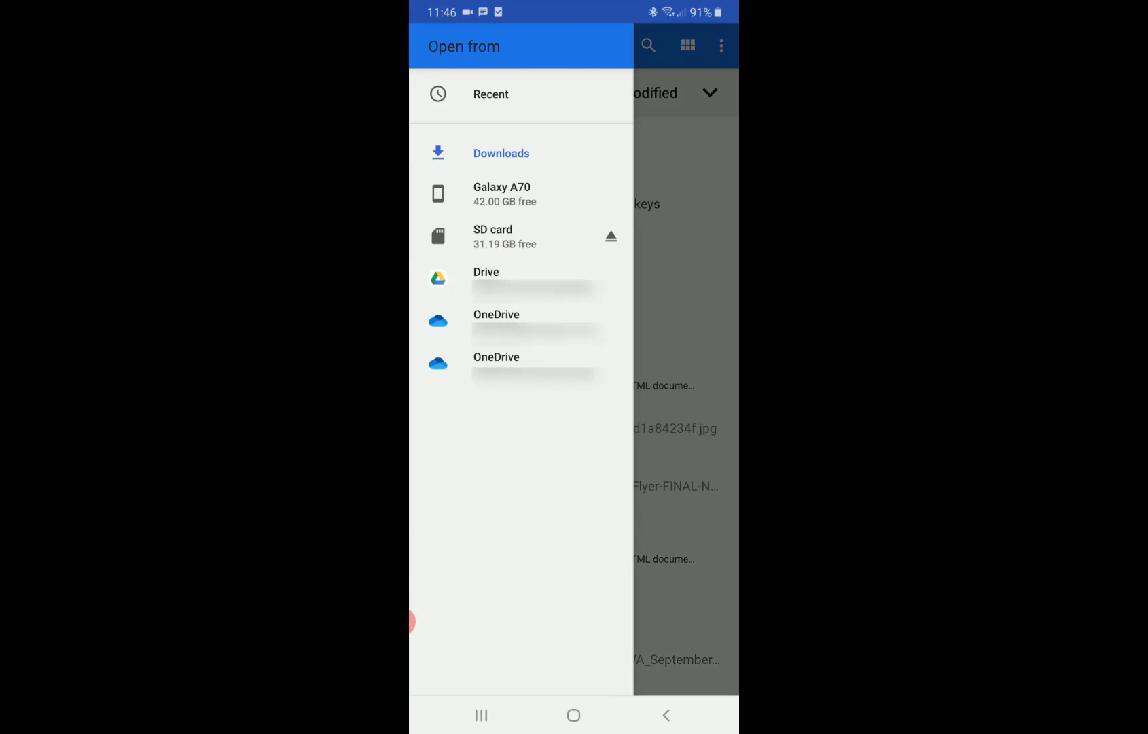
pyautogui.click(497, 364)
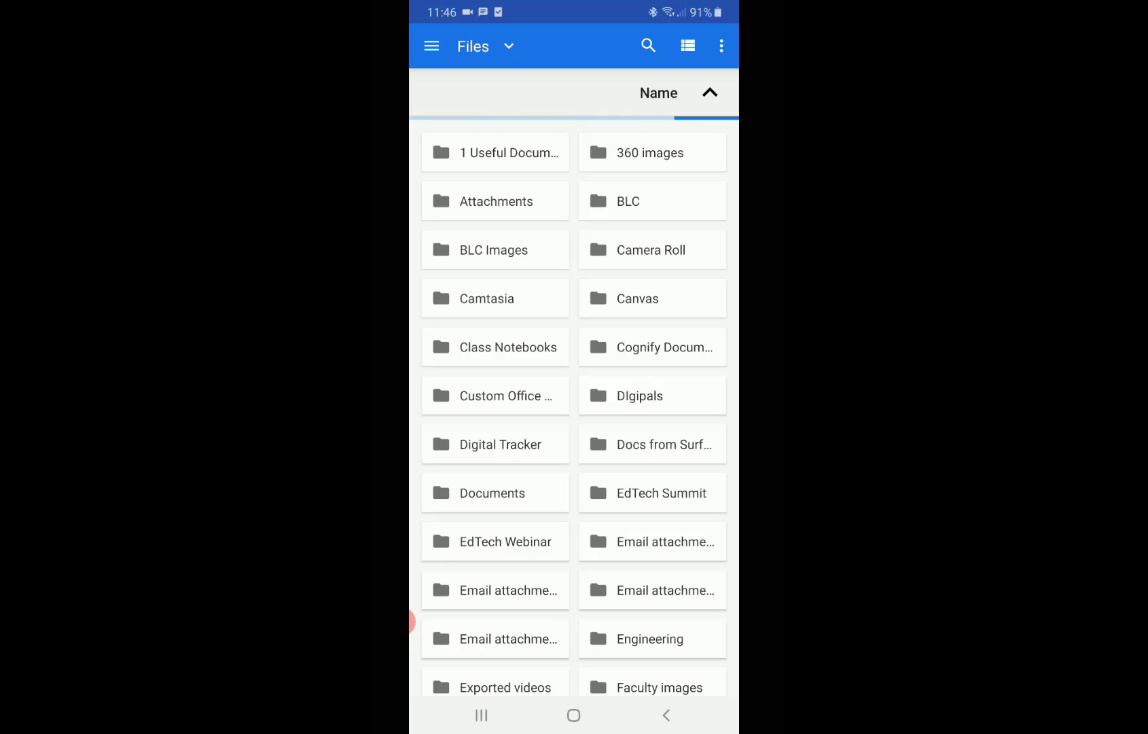
pyautogui.click(651, 343)
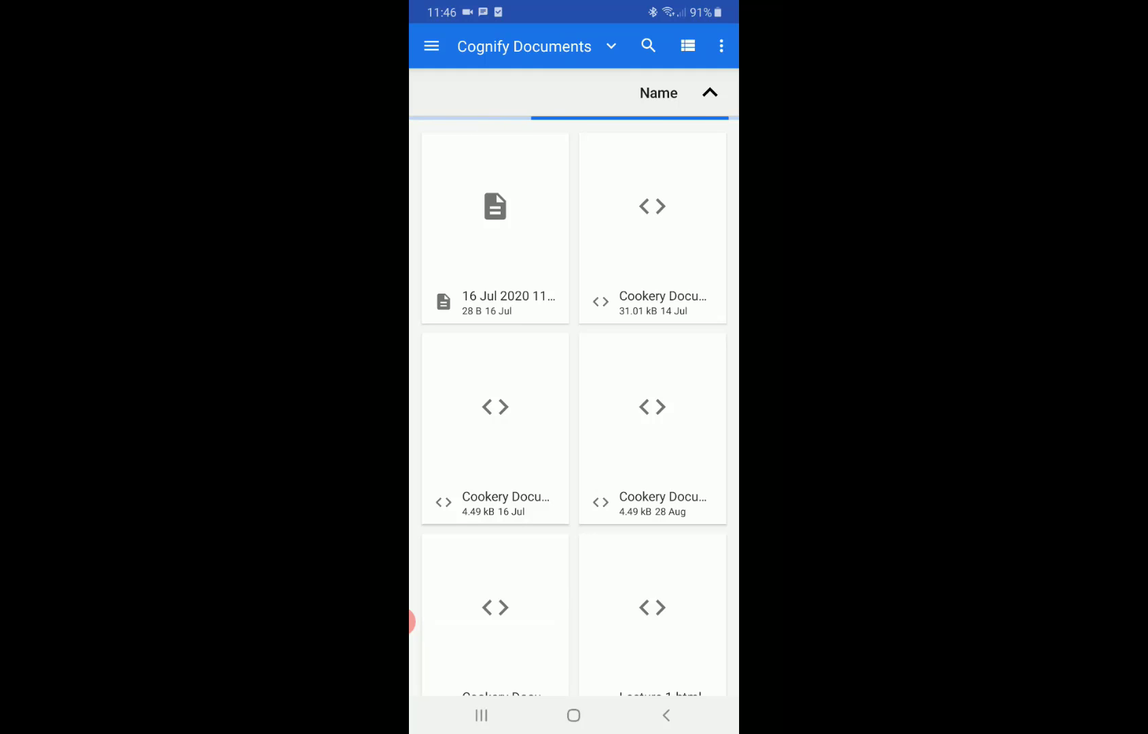
pyautogui.scroll(-3, 574, 407)
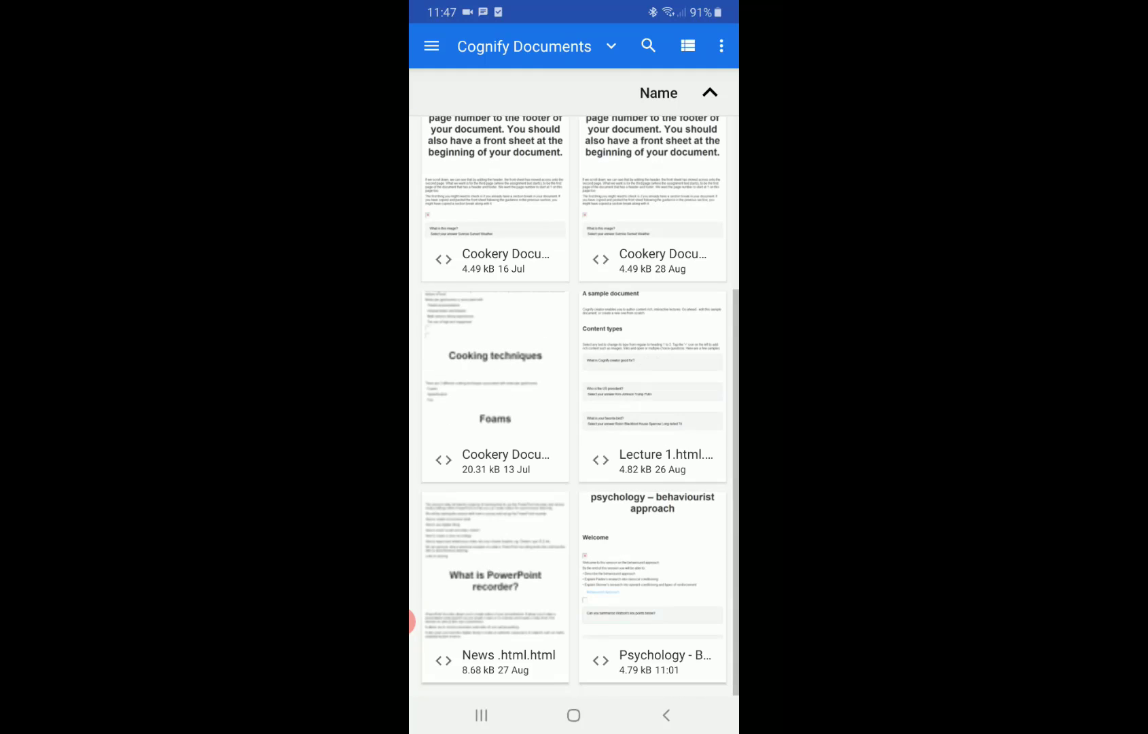
pyautogui.press('Escape')
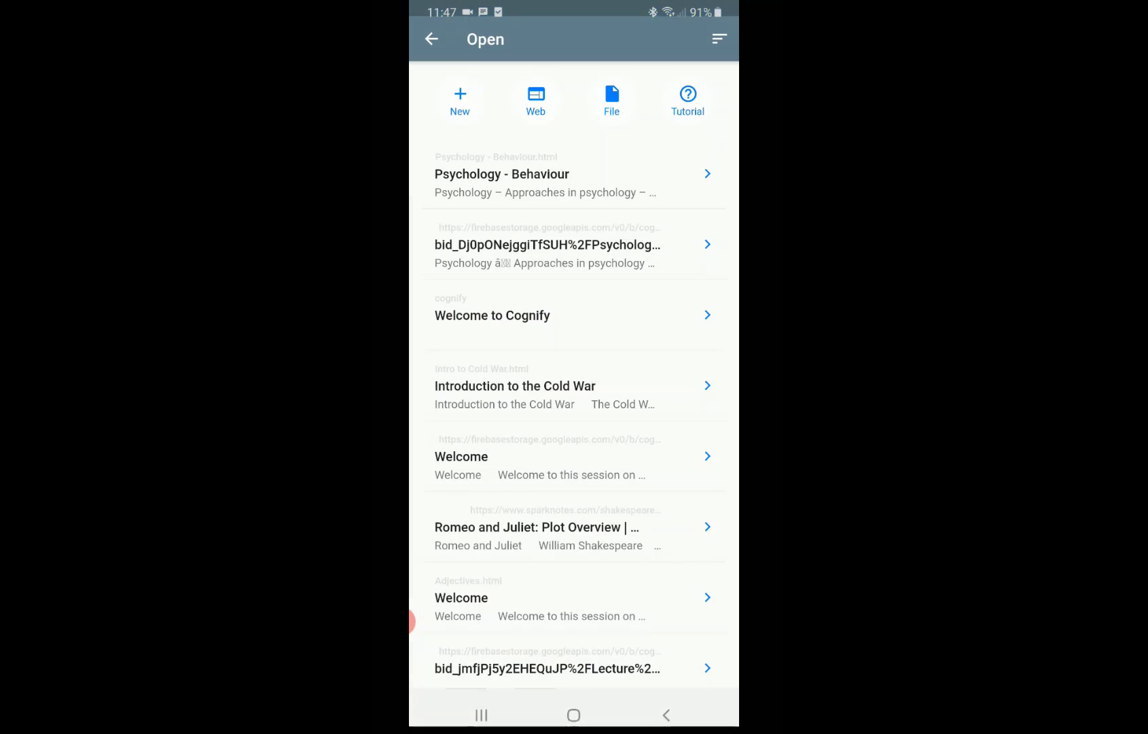
pyautogui.click(543, 182)
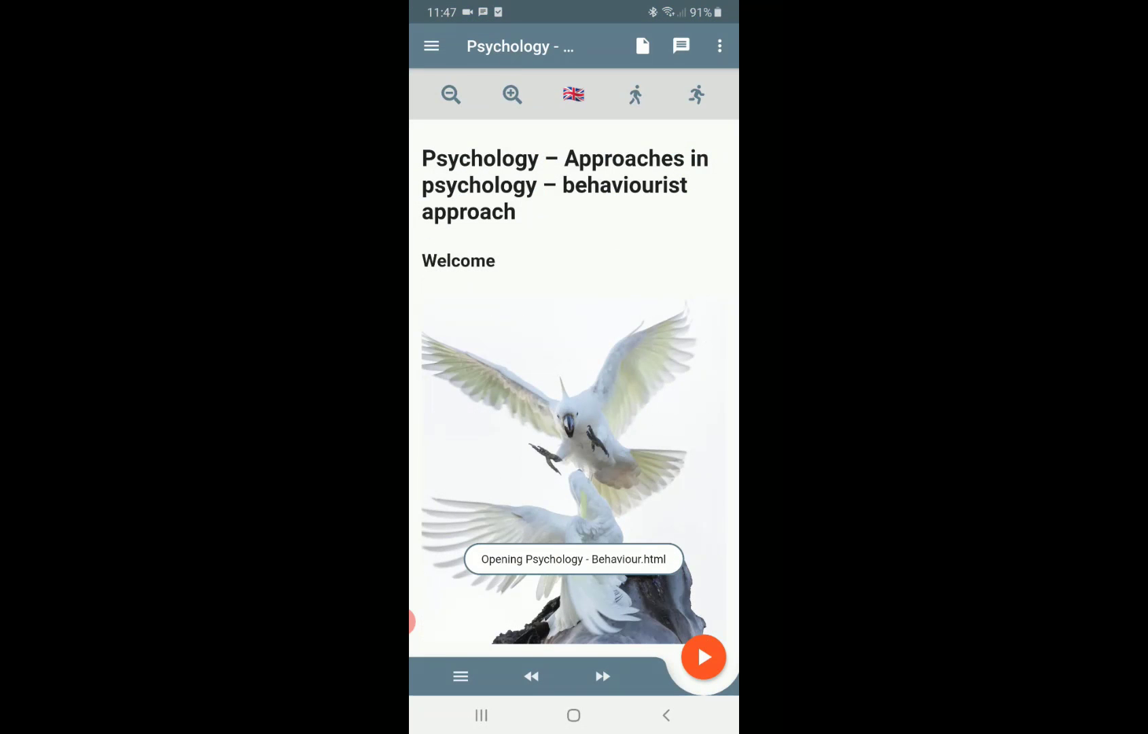